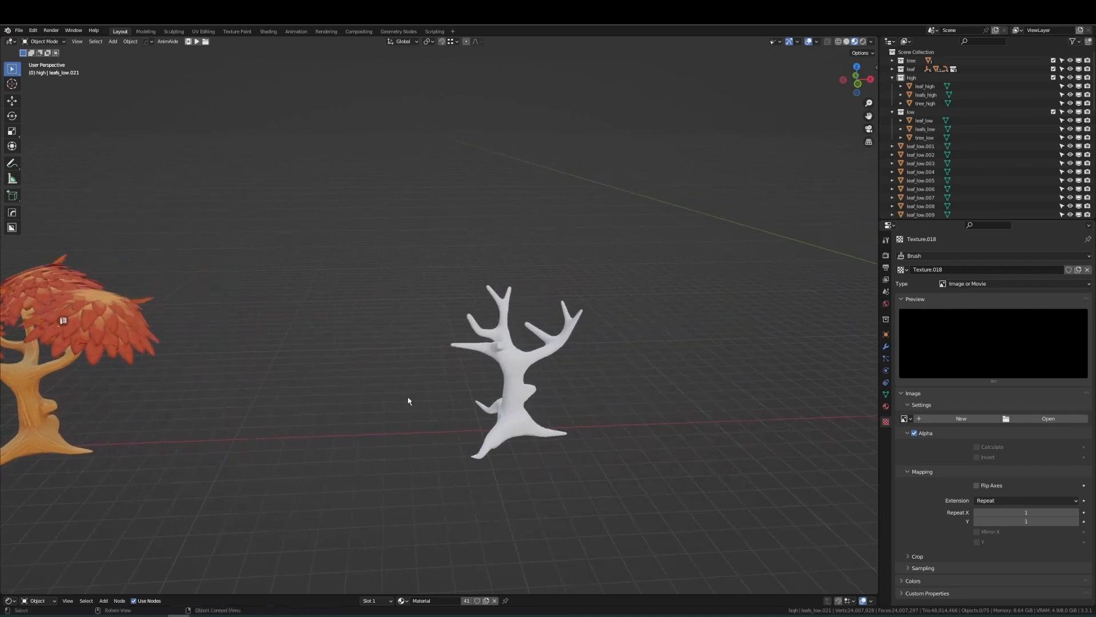
- Look over the coloured and untextured trees, and switch the viewport to solid shading
{"action": "scroll", "coordinate": [312, 385], "scroll_direction": "down", "scroll_amount": 2}
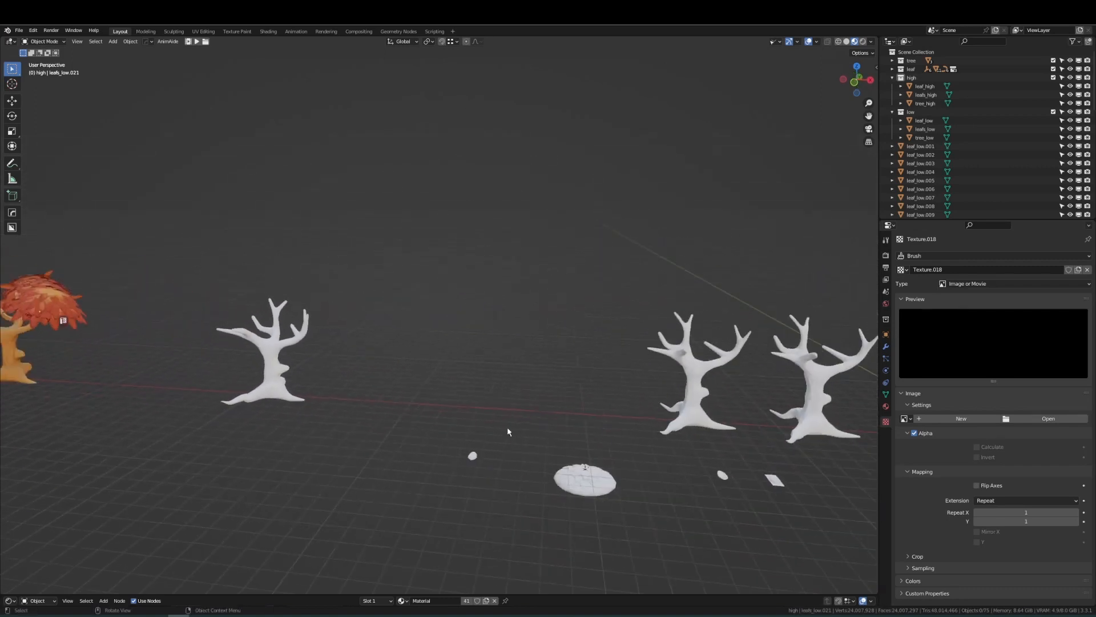
{"action": "middle_click_drag", "start_coordinate": [509, 432], "coordinate": [553, 423], "text": "shift"}
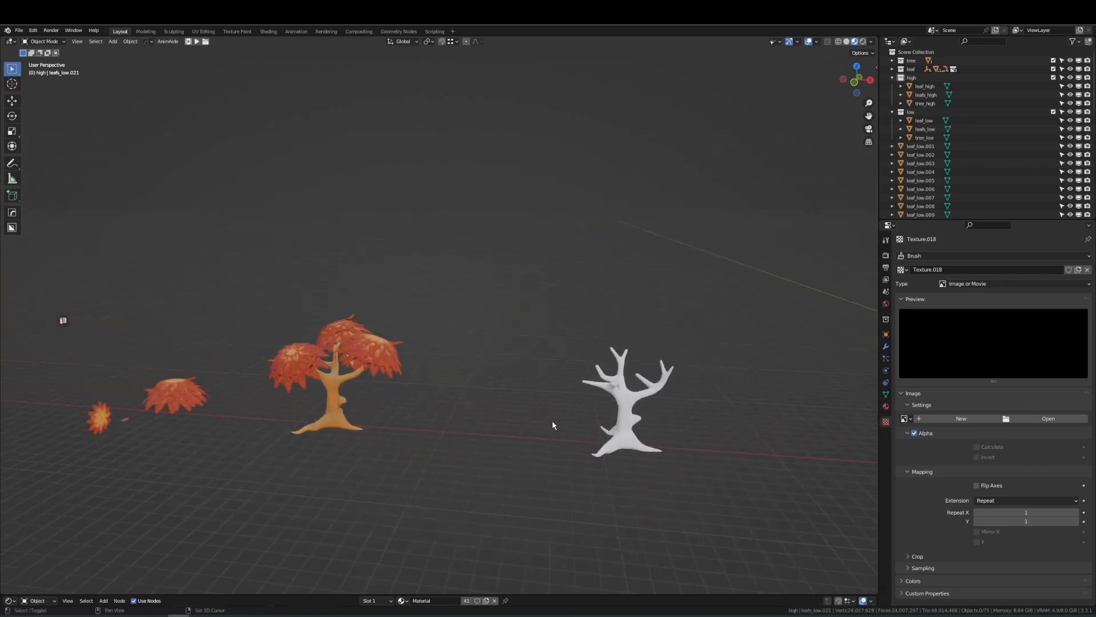
{"action": "scroll", "coordinate": [345, 354], "scroll_direction": "up", "scroll_amount": 2}
{"action": "middle_click_drag", "start_coordinate": [386, 379], "coordinate": [435, 387]}
{"action": "scroll", "coordinate": [403, 377], "scroll_direction": "up", "scroll_amount": 1}
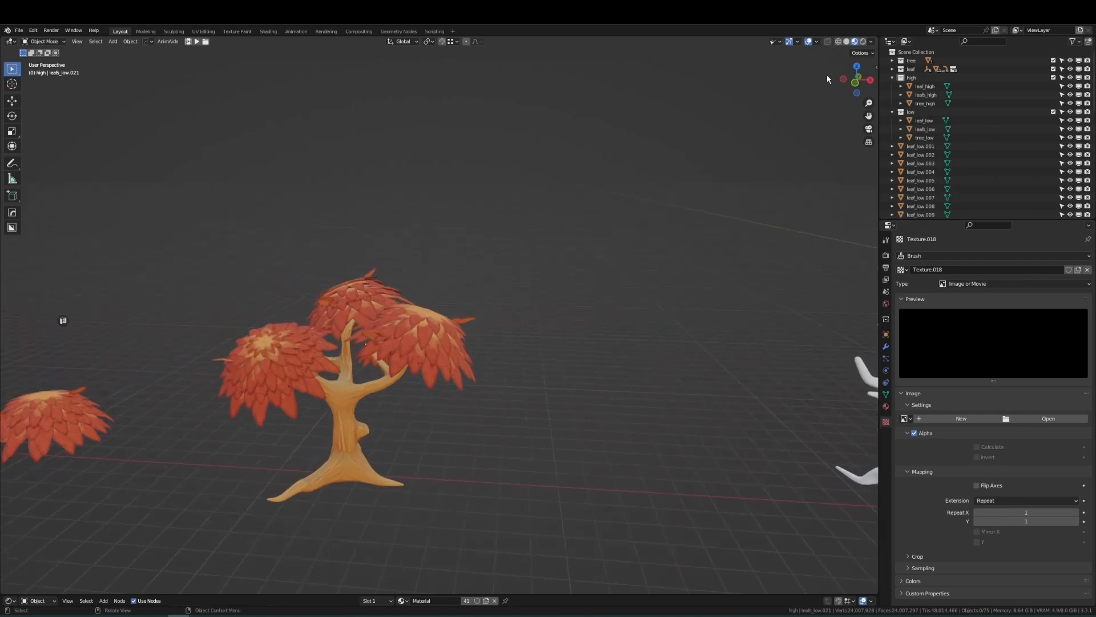
{"action": "left_click", "coordinate": [846, 41]}
{"action": "middle_click_drag", "start_coordinate": [657, 404], "coordinate": [492, 401], "text": "shift"}
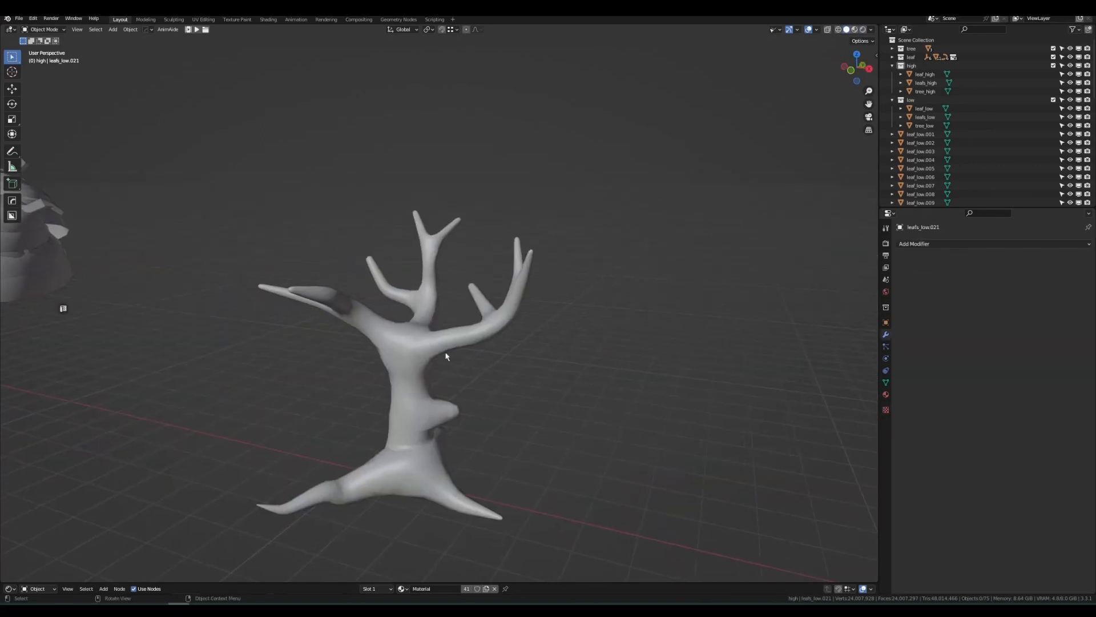
- Inspect the vertex skeleton inside the skin-modifier tree in Edit Mode with X-ray on, and return to Object Mode
{"action": "left_click", "coordinate": [444, 353]}
{"action": "scroll", "coordinate": [570, 340], "scroll_direction": "up", "scroll_amount": 2}
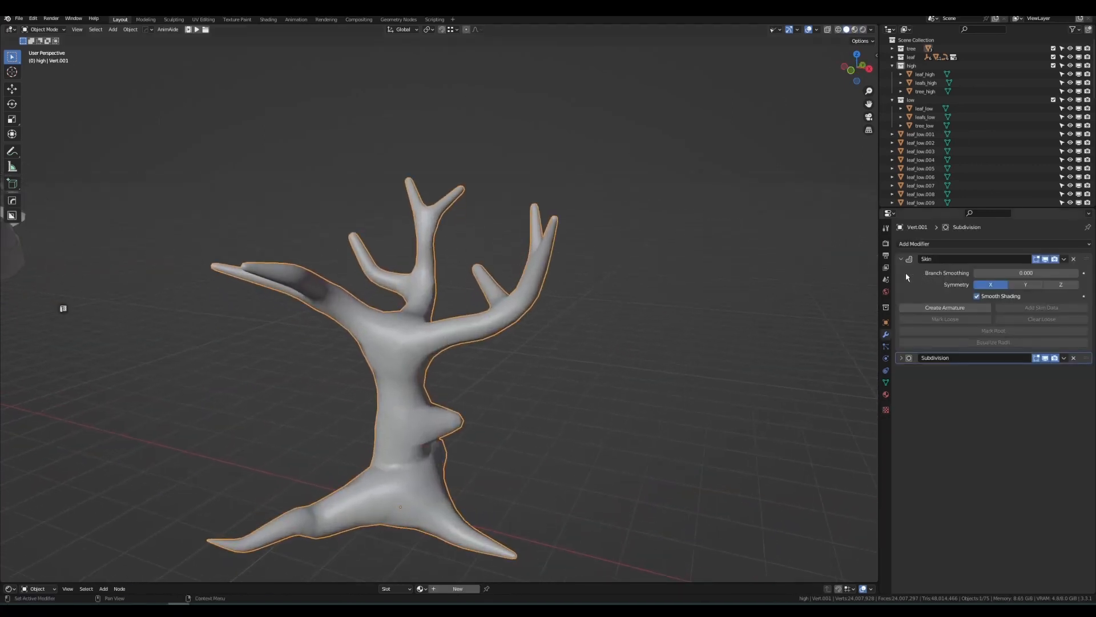
{"action": "middle_click_drag", "start_coordinate": [411, 337], "coordinate": [455, 326]}
{"action": "key", "text": "Tab"}
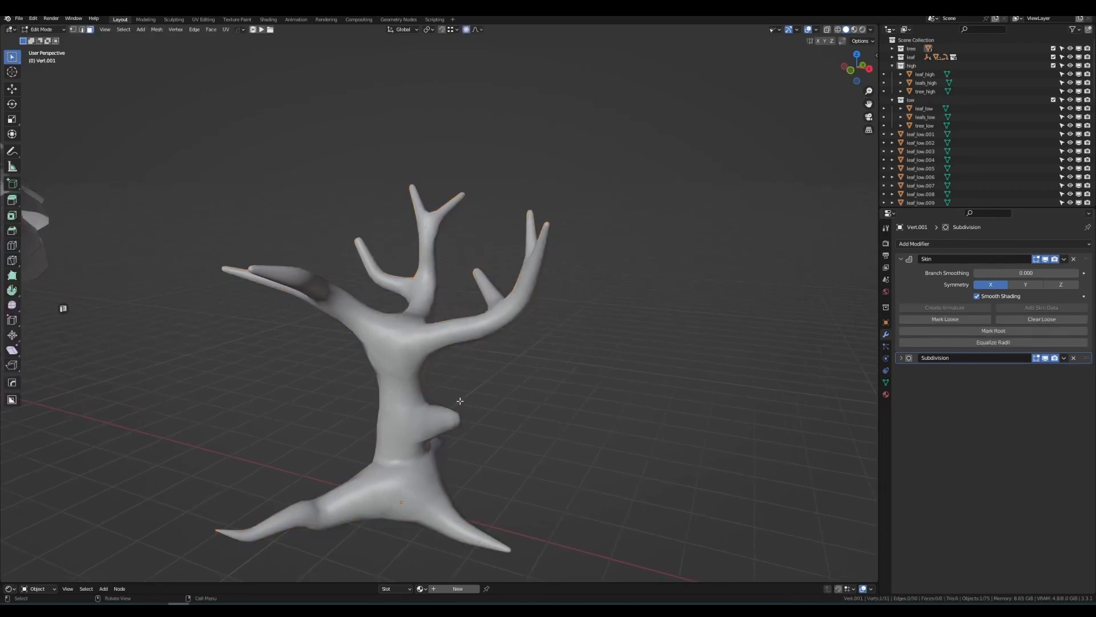
{"action": "key", "text": "alt+z"}
{"action": "middle_click_drag", "start_coordinate": [460, 399], "coordinate": [461, 380]}
{"action": "key", "text": "Tab"}
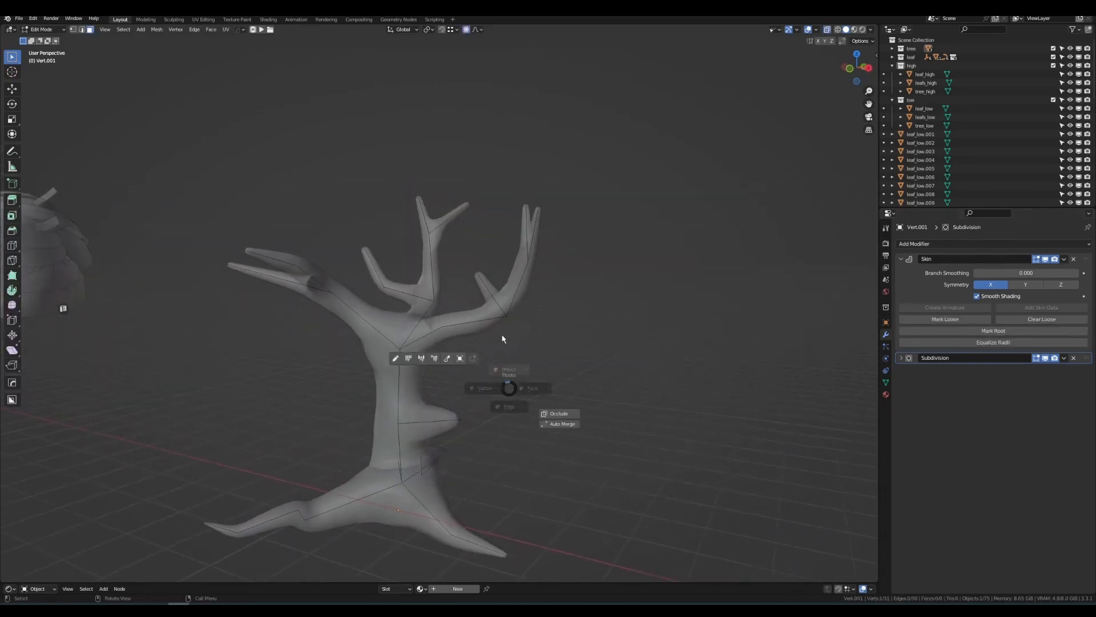
{"action": "left_click", "coordinate": [503, 339]}
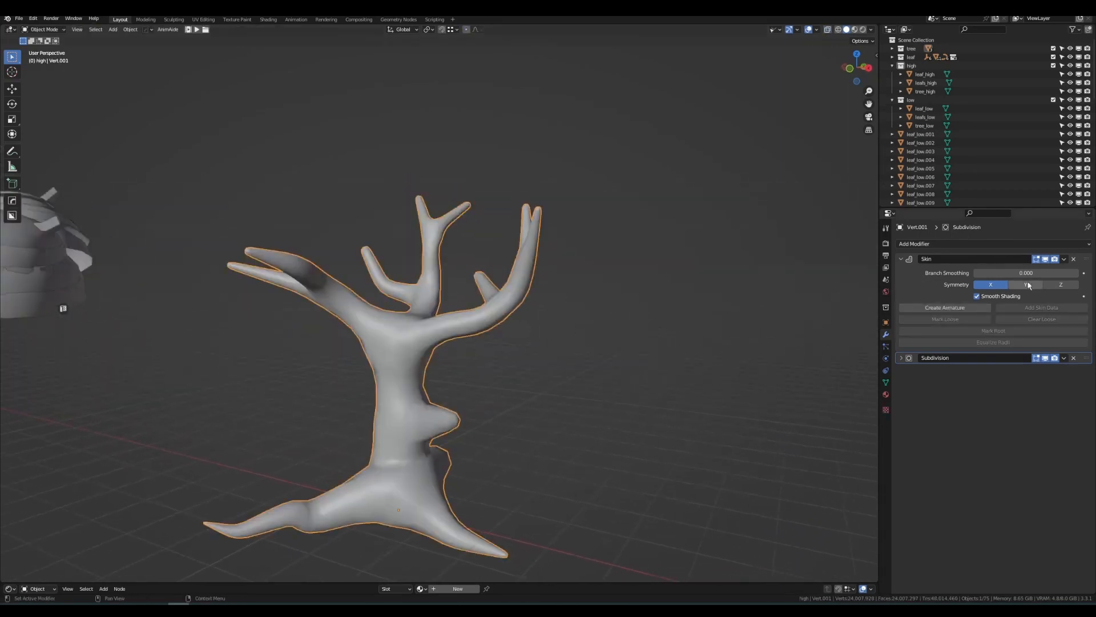
- Preview the tree with its Subdivision and Skin modifiers hidden in the viewport, and turn both back on
{"action": "left_click", "coordinate": [1045, 358]}
{"action": "left_click", "coordinate": [1045, 258]}
{"action": "left_click", "coordinate": [1045, 259]}
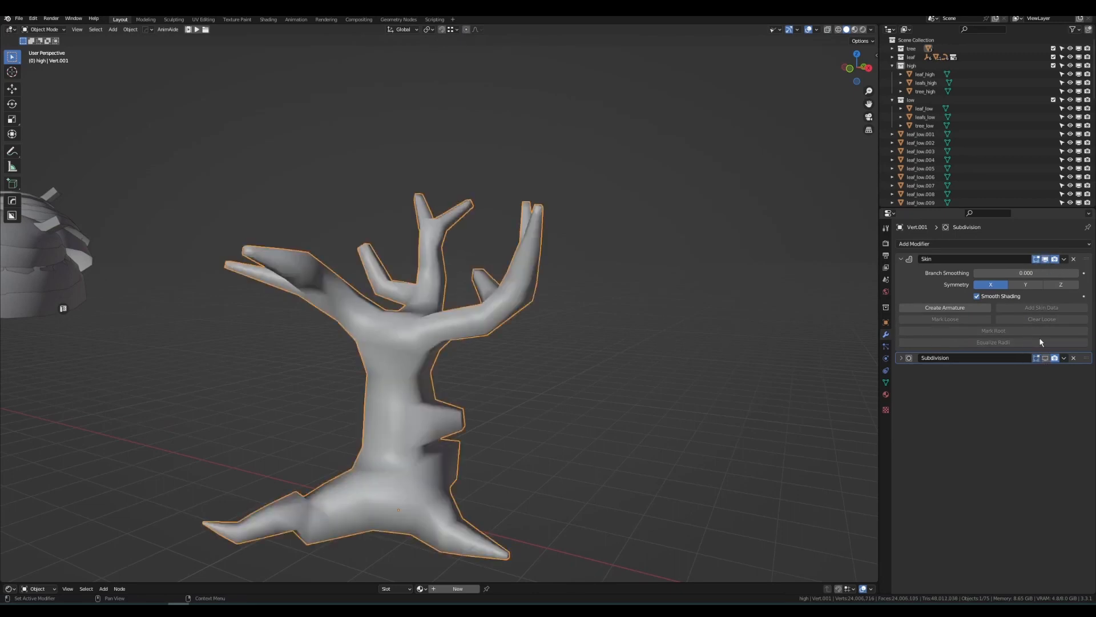
{"action": "left_click", "coordinate": [1046, 358]}
- Move the neighbouring tree without modifiers about -11.5 m along X, closer to the skin-modifier tree
{"action": "middle_click_drag", "start_coordinate": [451, 374], "coordinate": [461, 378]}
{"action": "scroll", "coordinate": [464, 379], "scroll_direction": "down", "scroll_amount": 2}
{"action": "left_click", "coordinate": [642, 490]}
{"action": "middle_click_drag", "start_coordinate": [531, 359], "coordinate": [359, 355], "text": "shift"}
{"action": "scroll", "coordinate": [423, 434], "scroll_direction": "down", "scroll_amount": 3}
{"action": "middle_click_drag", "start_coordinate": [433, 450], "coordinate": [472, 417]}
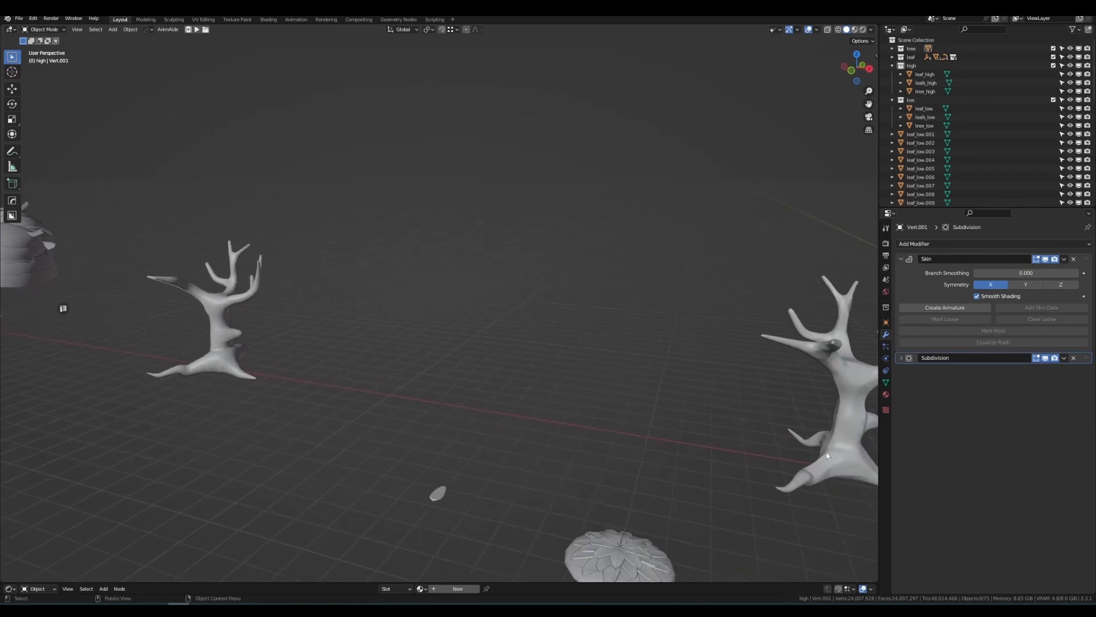
{"action": "left_click", "coordinate": [841, 460]}
{"action": "key", "text": "g"}
{"action": "key", "text": "x"}
{"action": "left_click", "coordinate": [486, 408]}
{"action": "scroll", "coordinate": [220, 354], "scroll_direction": "up", "scroll_amount": 2}
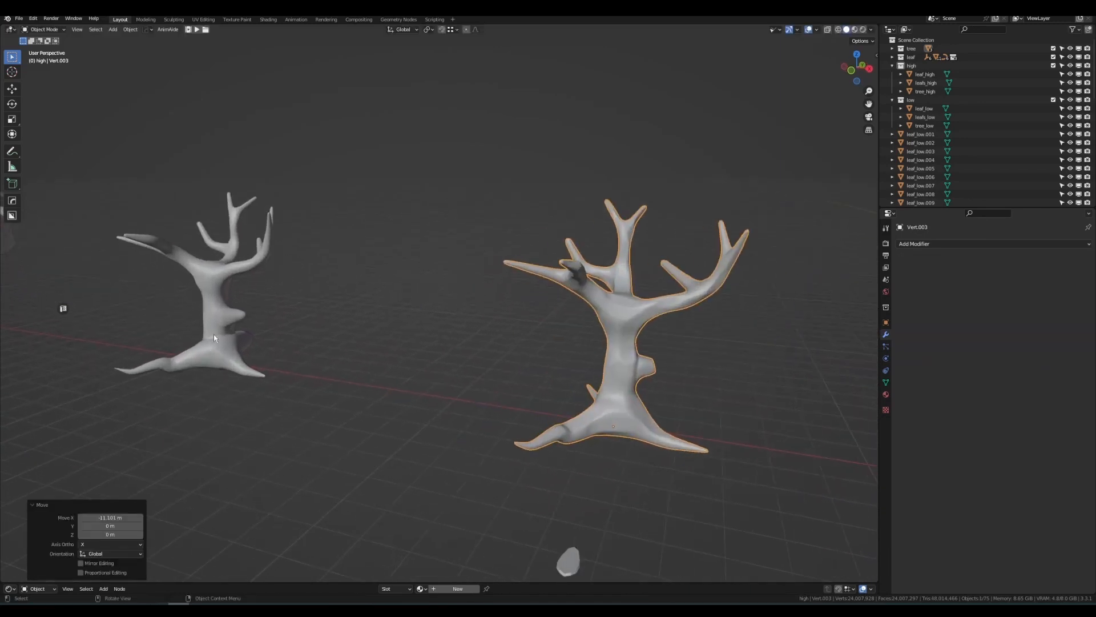
- Compare the skin-modifier tree with the moved tree, and put the moved tree into Sculpt Mode
{"action": "scroll", "coordinate": [228, 339], "scroll_direction": "up", "scroll_amount": 3}
{"action": "left_click", "coordinate": [255, 342]}
{"action": "scroll", "coordinate": [270, 365], "scroll_direction": "up", "scroll_amount": 1}
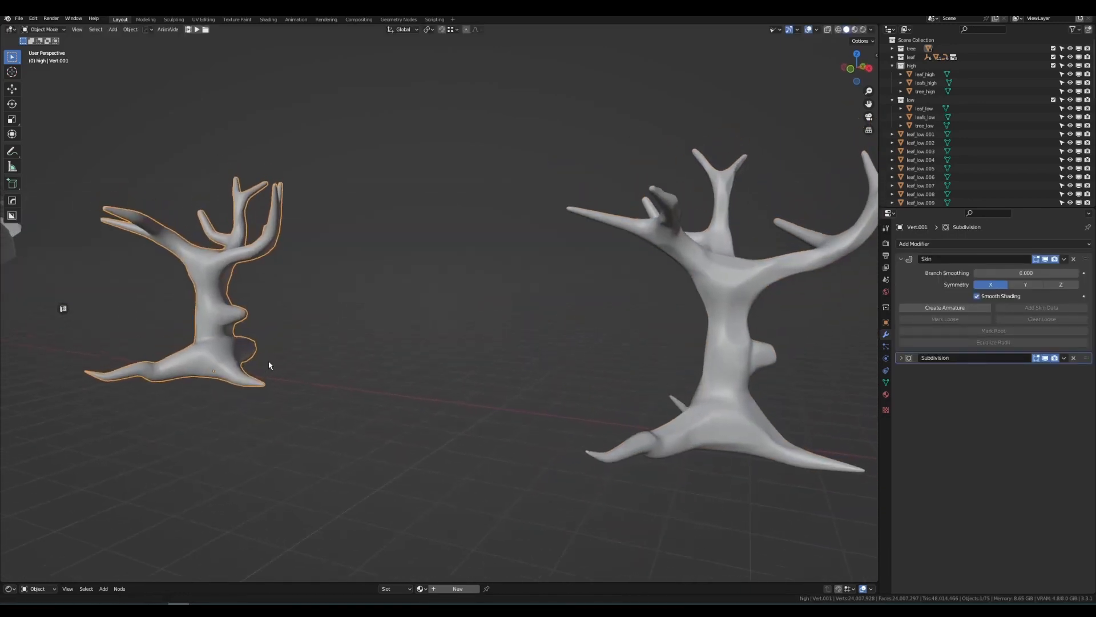
{"action": "middle_click_drag", "start_coordinate": [269, 366], "coordinate": [450, 362]}
{"action": "middle_click_drag", "start_coordinate": [528, 382], "coordinate": [493, 402], "text": "shift"}
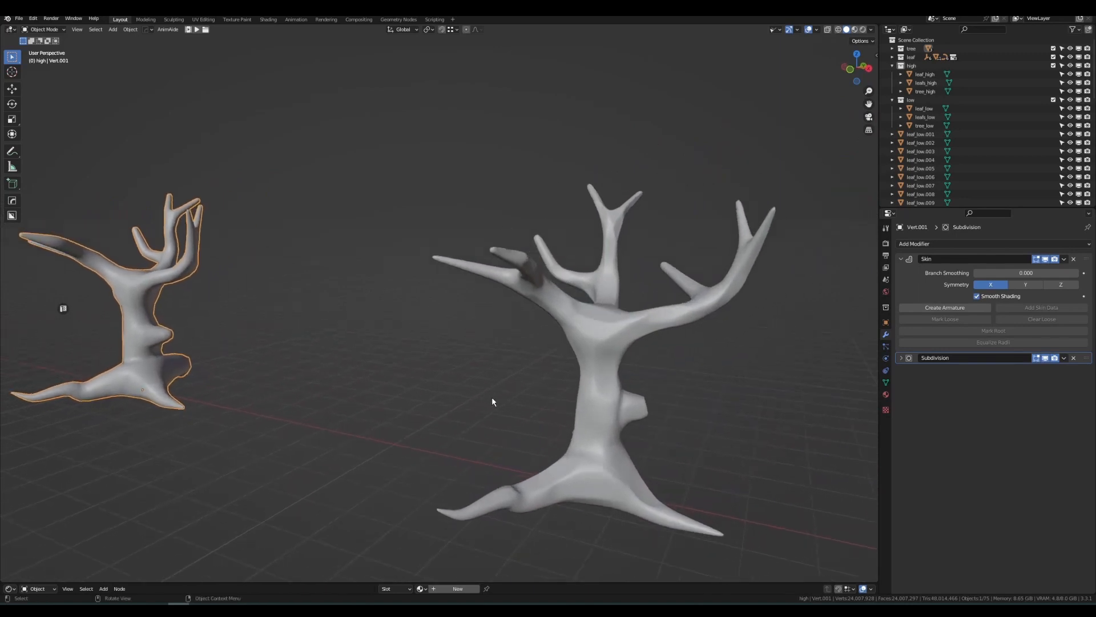
{"action": "scroll", "coordinate": [554, 428], "scroll_direction": "up", "scroll_amount": 2}
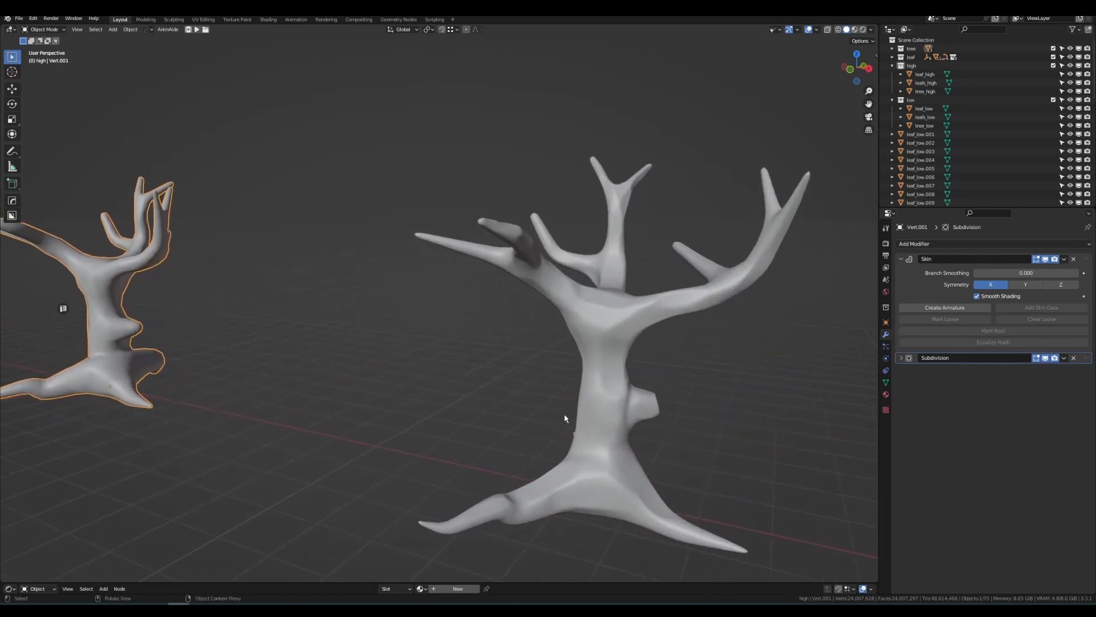
{"action": "left_click", "coordinate": [611, 402]}
{"action": "middle_click_drag", "start_coordinate": [604, 400], "coordinate": [617, 397]}
{"action": "scroll", "coordinate": [625, 379], "scroll_direction": "up", "scroll_amount": 1}
{"action": "key", "text": "ctrl+Tab"}
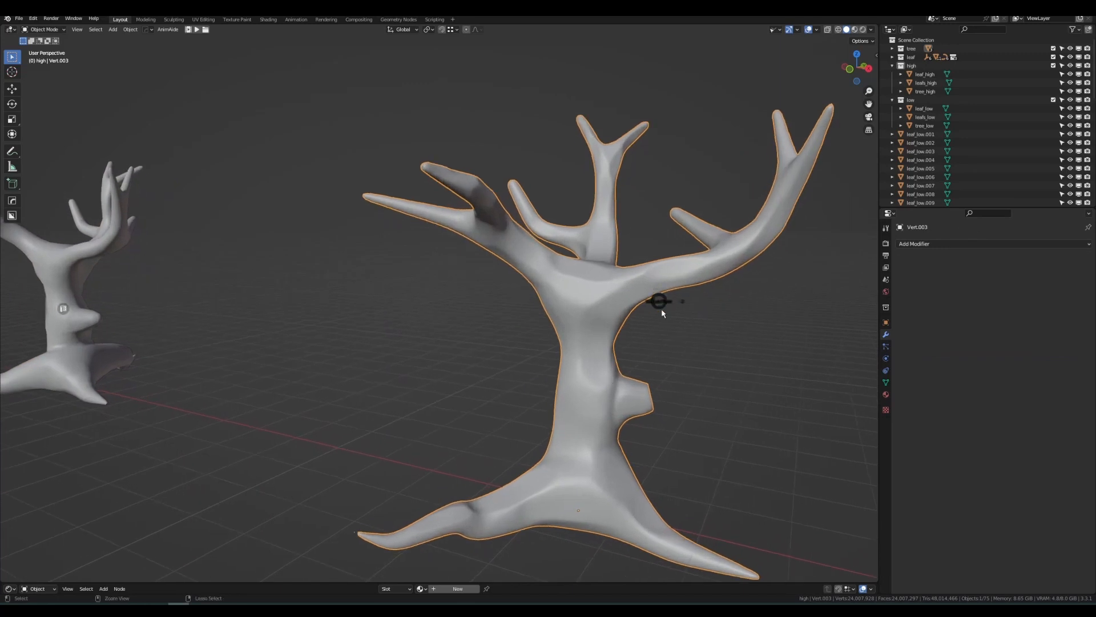
{"action": "left_click", "coordinate": [657, 347]}
{"action": "middle_click_drag", "start_coordinate": [617, 447], "coordinate": [35, 234]}
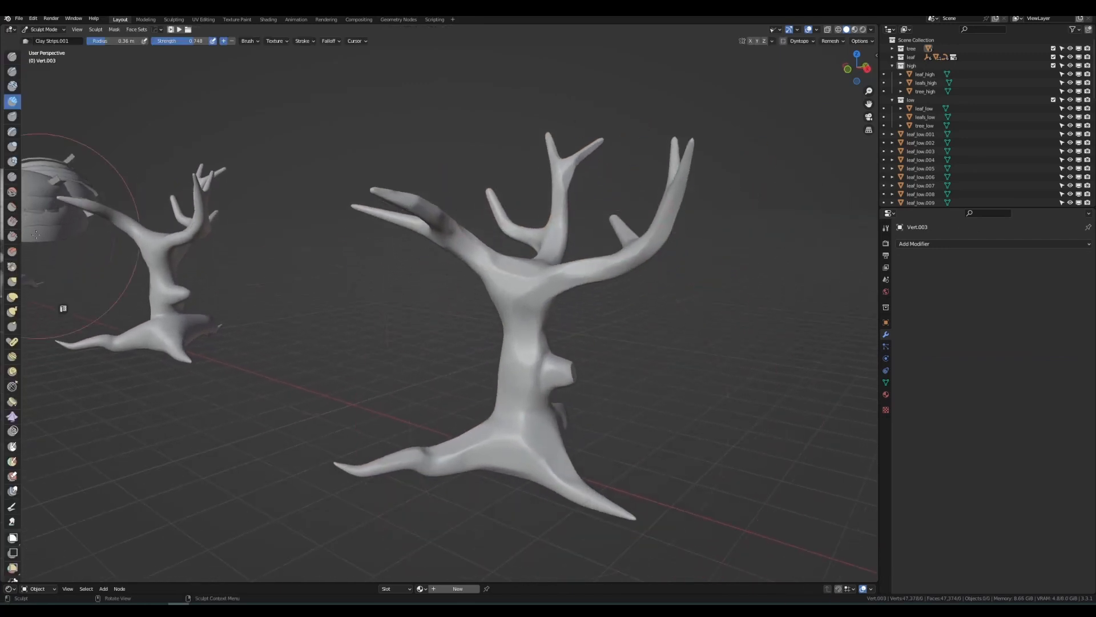
- Examine the sculpt tree's trunk, stump, roots and branches from several angles and distances
{"action": "mouse_move", "coordinate": [557, 399]}
{"action": "middle_mouse_down"}
{"action": "mouse_move", "coordinate": [576, 419]}
{"action": "mouse_move", "coordinate": [548, 400]}
{"action": "middle_mouse_up"}
{"action": "scroll", "coordinate": [577, 420], "scroll_direction": "up", "scroll_amount": 3}
{"action": "middle_click_drag", "start_coordinate": [488, 433], "coordinate": [482, 471], "text": "shift"}
{"action": "scroll", "coordinate": [568, 425], "scroll_direction": "up", "scroll_amount": 2}
{"action": "scroll", "coordinate": [546, 440], "scroll_direction": "down", "scroll_amount": 1}
{"action": "scroll", "coordinate": [576, 454], "scroll_direction": "down", "scroll_amount": 2}
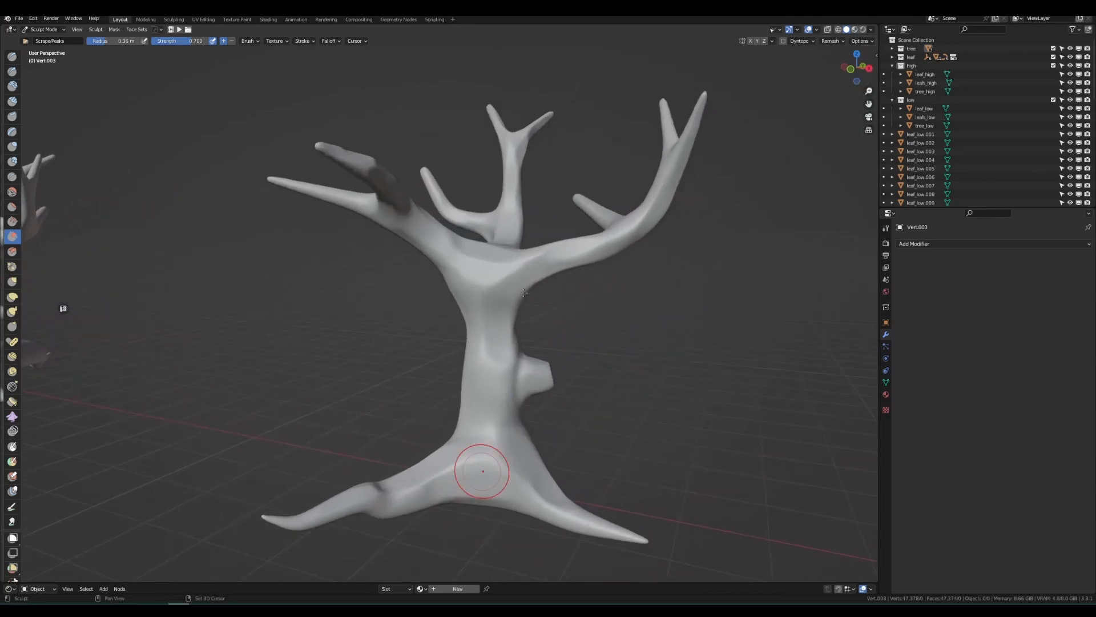
{"action": "middle_click_drag", "start_coordinate": [503, 282], "coordinate": [513, 330]}
{"action": "scroll", "coordinate": [537, 357], "scroll_direction": "up", "scroll_amount": 2}
{"action": "scroll", "coordinate": [500, 334], "scroll_direction": "down", "scroll_amount": 2}
{"action": "scroll", "coordinate": [514, 330], "scroll_direction": "up", "scroll_amount": 3}
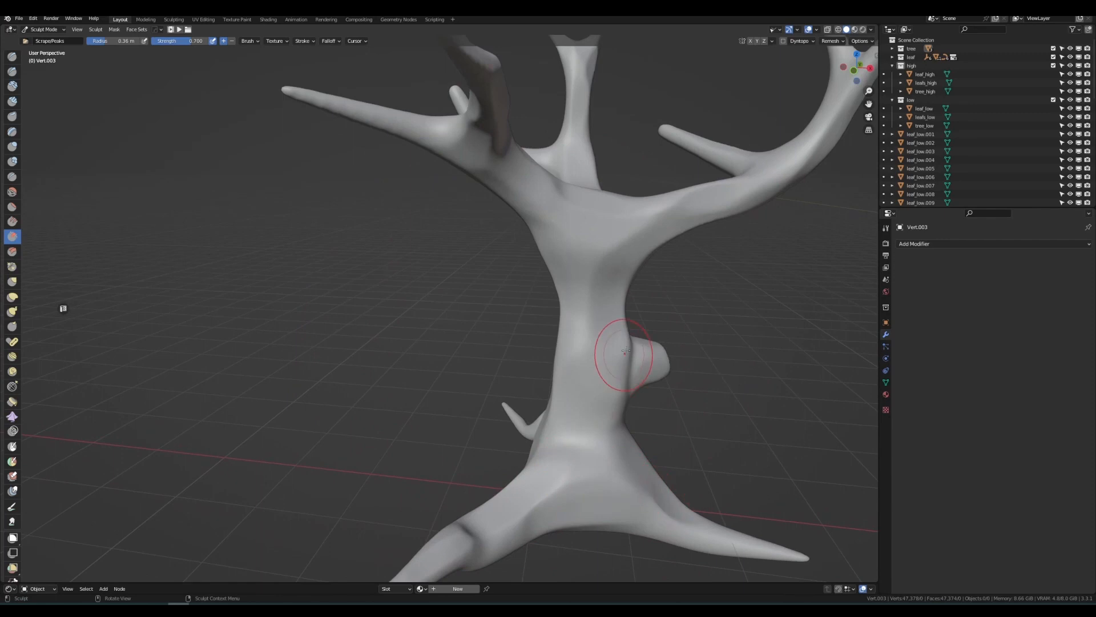
{"action": "middle_click_drag", "start_coordinate": [583, 396], "coordinate": [537, 390]}
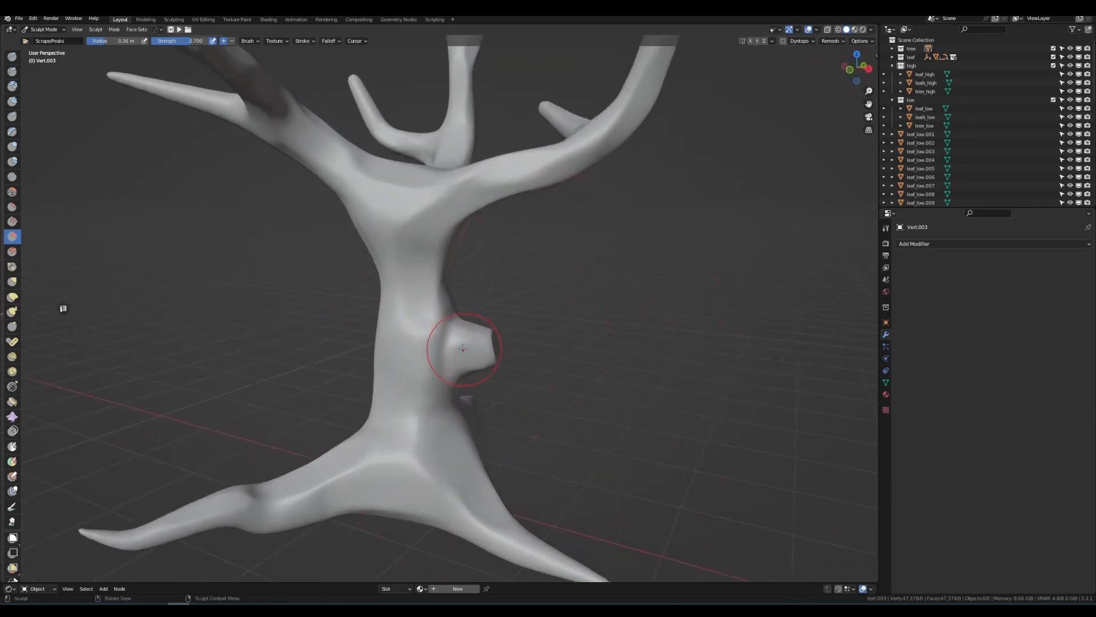
{"action": "middle_click_drag", "start_coordinate": [463, 349], "coordinate": [440, 380]}
{"action": "middle_click_drag", "start_coordinate": [441, 385], "coordinate": [535, 388], "text": "shift"}
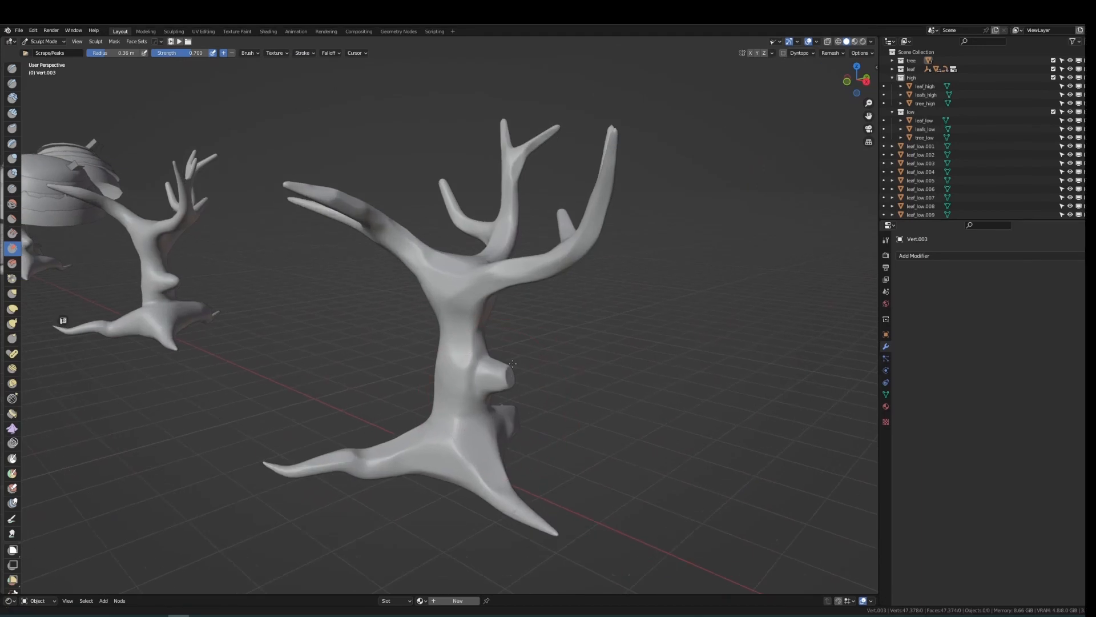
{"action": "middle_click_drag", "start_coordinate": [502, 323], "coordinate": [546, 362]}
{"action": "scroll", "coordinate": [551, 349], "scroll_direction": "up", "scroll_amount": 2}
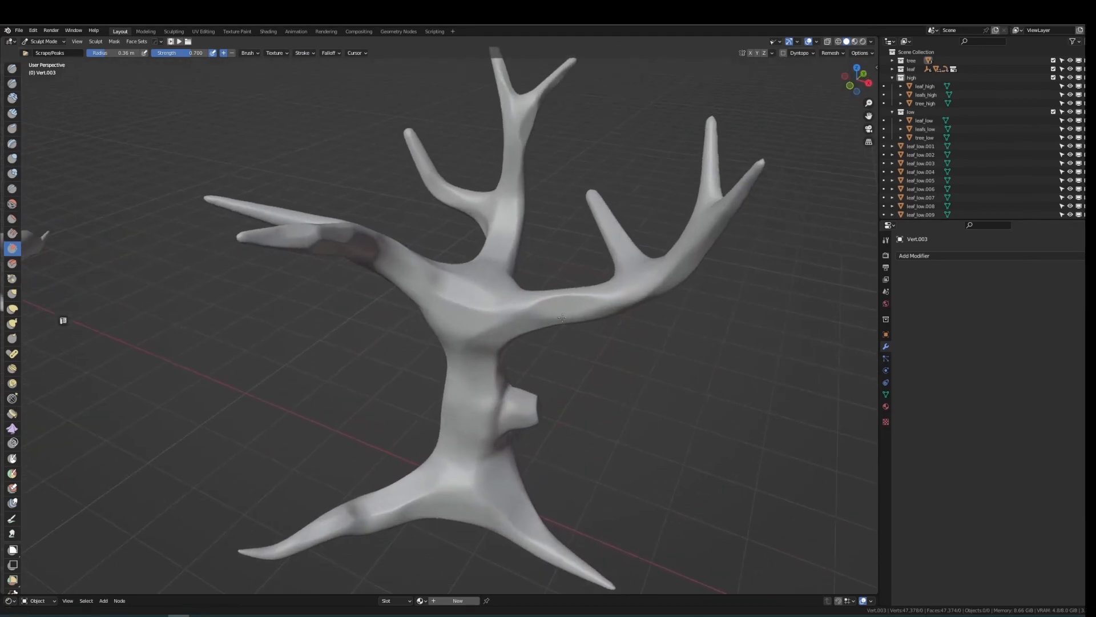
{"action": "middle_click_drag", "start_coordinate": [560, 316], "coordinate": [547, 280]}
{"action": "middle_click_drag", "start_coordinate": [528, 352], "coordinate": [518, 324], "text": "ctrl"}
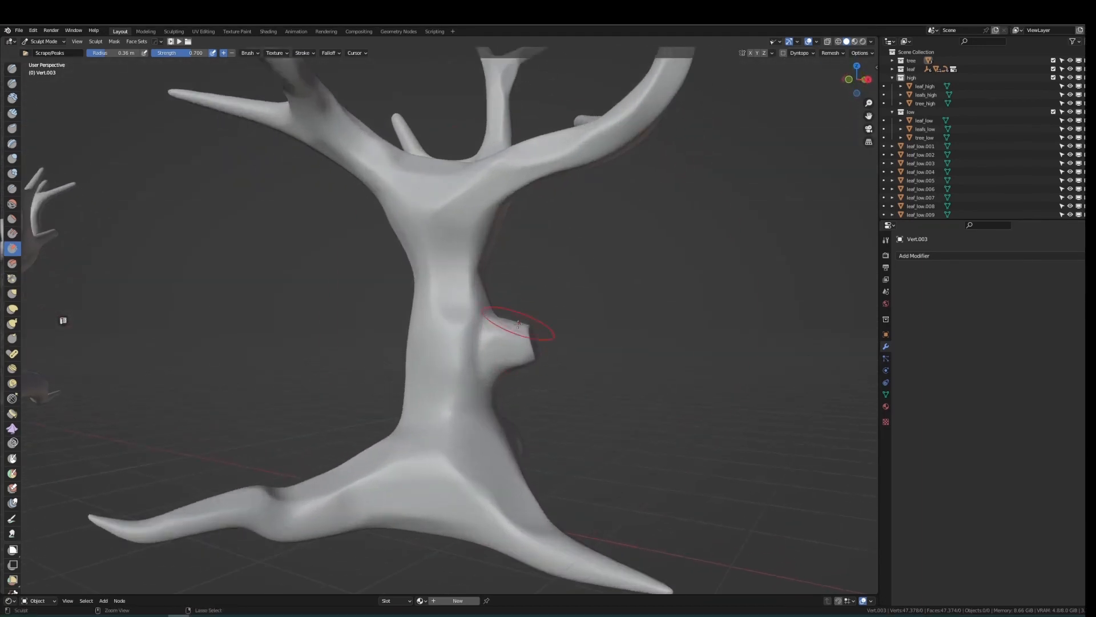
{"action": "scroll", "coordinate": [490, 468], "scroll_direction": "down", "scroll_amount": 2}
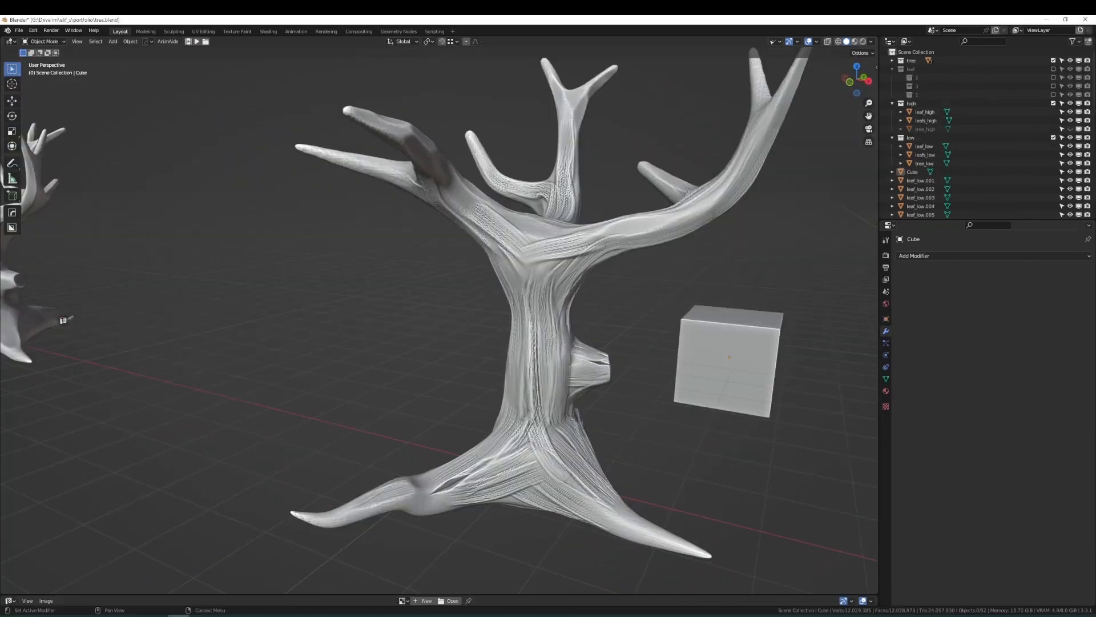
- Compare the bark-detailed high-poly tree with the smooth base tree from several angles
{"action": "mouse_move", "coordinate": [628, 377]}
{"action": "middle_mouse_down"}
{"action": "mouse_move", "coordinate": [745, 379]}
{"action": "mouse_move", "coordinate": [742, 411]}
{"action": "middle_mouse_up"}
{"action": "middle_click_drag", "start_coordinate": [742, 411], "coordinate": [651, 412], "text": "shift"}
{"action": "middle_click_drag", "start_coordinate": [650, 412], "coordinate": [602, 354], "text": "ctrl"}
{"action": "middle_click_drag", "start_coordinate": [451, 331], "coordinate": [539, 346], "text": "shift"}
{"action": "left_click", "coordinate": [142, 318]}
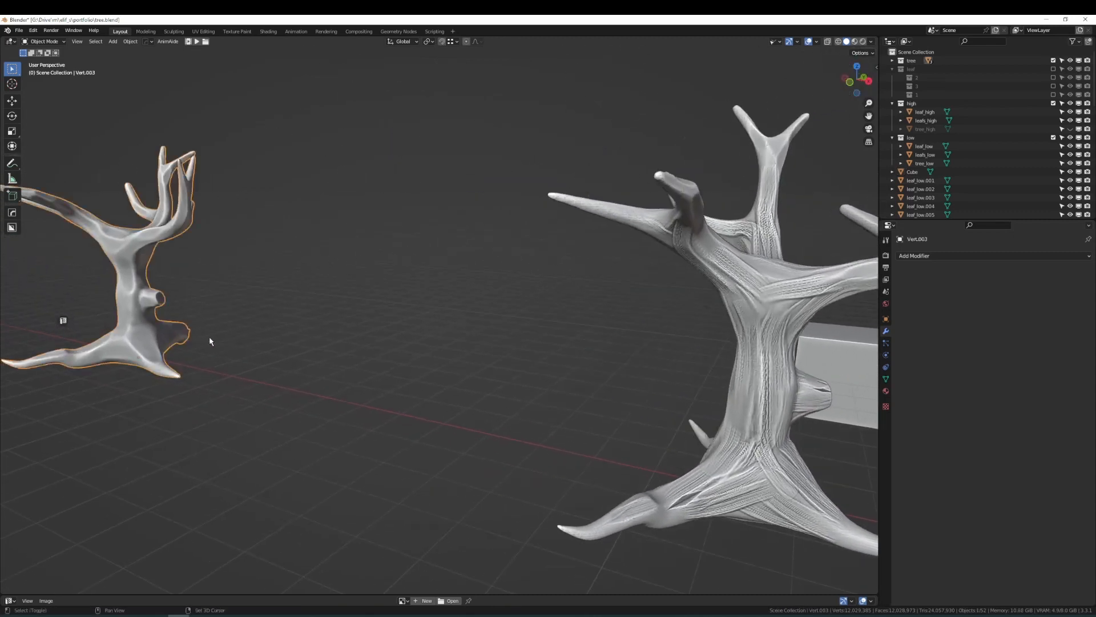
{"action": "middle_click_drag", "start_coordinate": [210, 340], "coordinate": [314, 310], "text": "shift"}
{"action": "middle_click_drag", "start_coordinate": [356, 362], "coordinate": [389, 434], "text": "shift"}
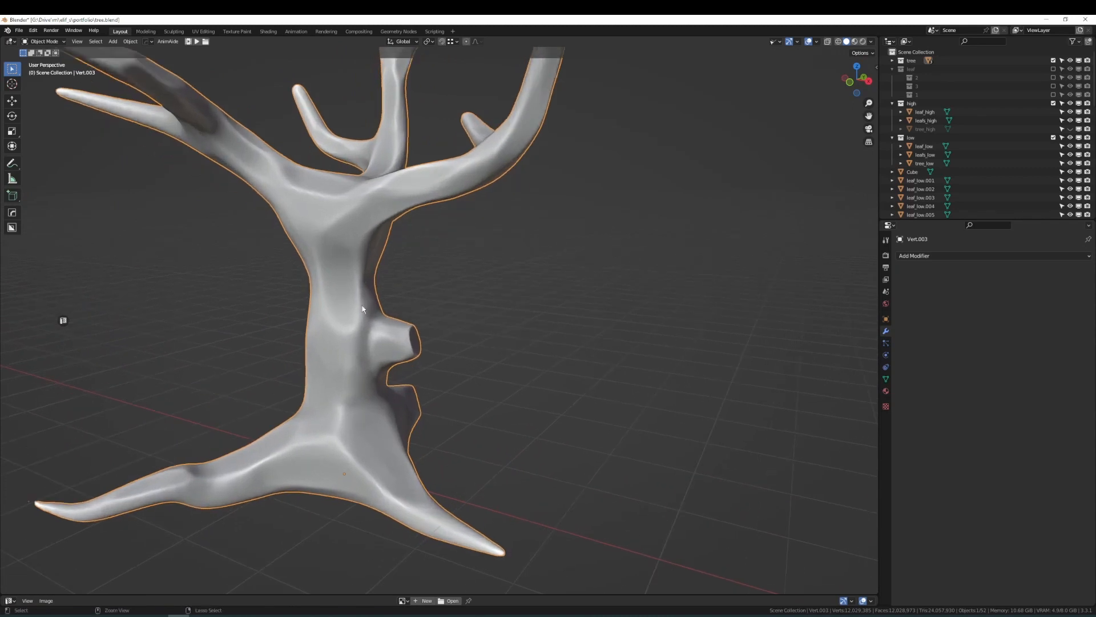
{"action": "middle_click_drag", "start_coordinate": [362, 309], "coordinate": [450, 327], "text": "ctrl"}
{"action": "middle_click_drag", "start_coordinate": [324, 374], "coordinate": [346, 352], "text": "ctrl"}
{"action": "middle_click_drag", "start_coordinate": [346, 352], "coordinate": [457, 411], "text": "shift"}
{"action": "mouse_move", "coordinate": [477, 462]}
{"action": "middle_mouse_down", "text": "ctrl"}
{"action": "mouse_move", "coordinate": [529, 465]}
{"action": "mouse_move", "coordinate": [612, 436]}
{"action": "middle_mouse_up", "text": "ctrl"}
{"action": "mouse_move", "coordinate": [799, 425]}
{"action": "middle_mouse_down", "text": "shift"}
{"action": "mouse_move", "coordinate": [597, 404]}
{"action": "mouse_move", "coordinate": [582, 379]}
{"action": "middle_mouse_up", "text": "shift"}
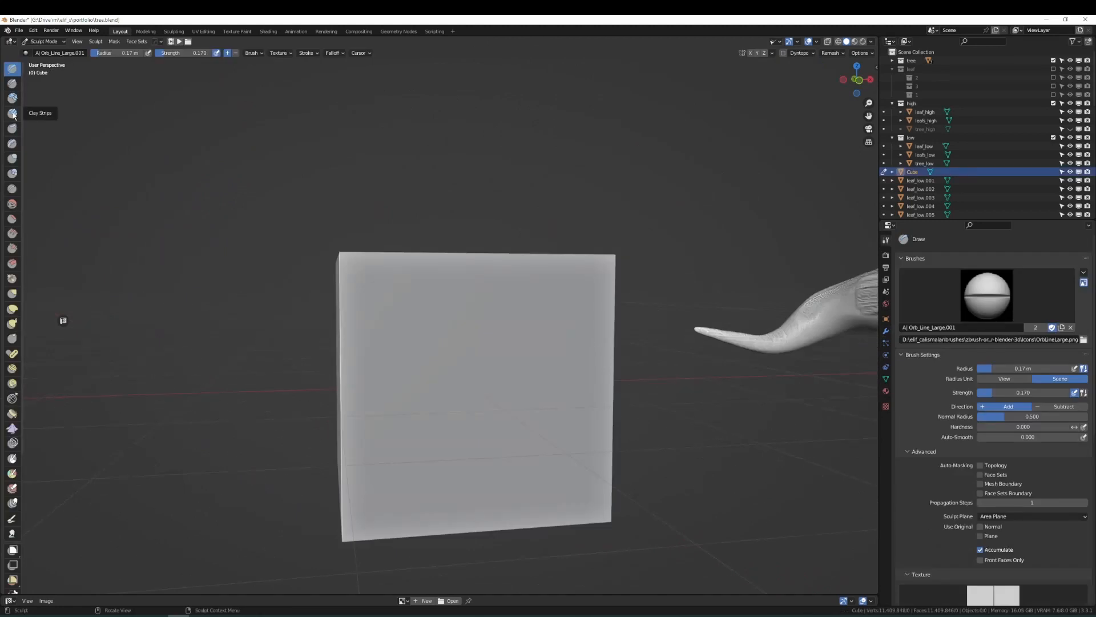
- Choose the Clay Strips brush preset for sculpting the cube, and return from the Orb-brushes web page
{"action": "left_click", "coordinate": [12, 114]}
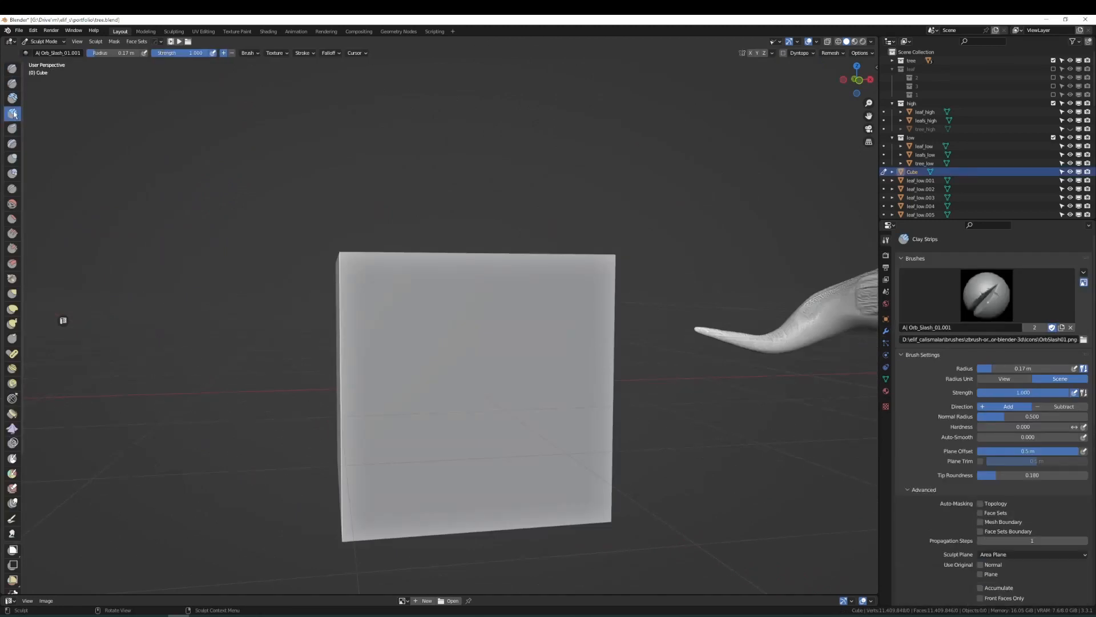
{"action": "left_click", "coordinate": [987, 295]}
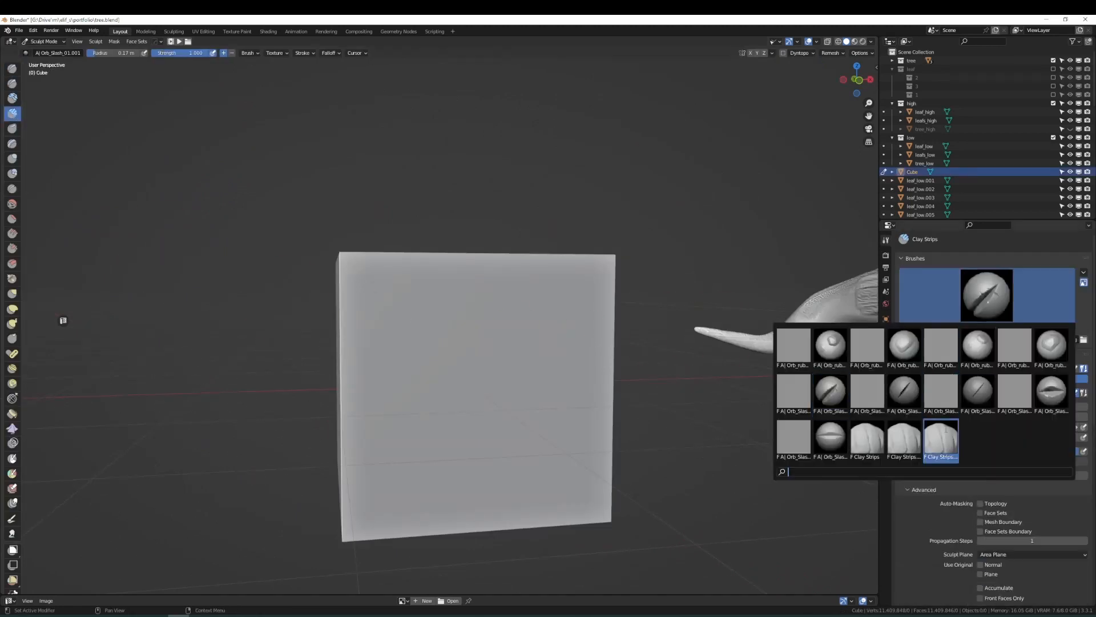
{"action": "left_click", "coordinate": [868, 442]}
{"action": "left_click", "coordinate": [990, 295]}
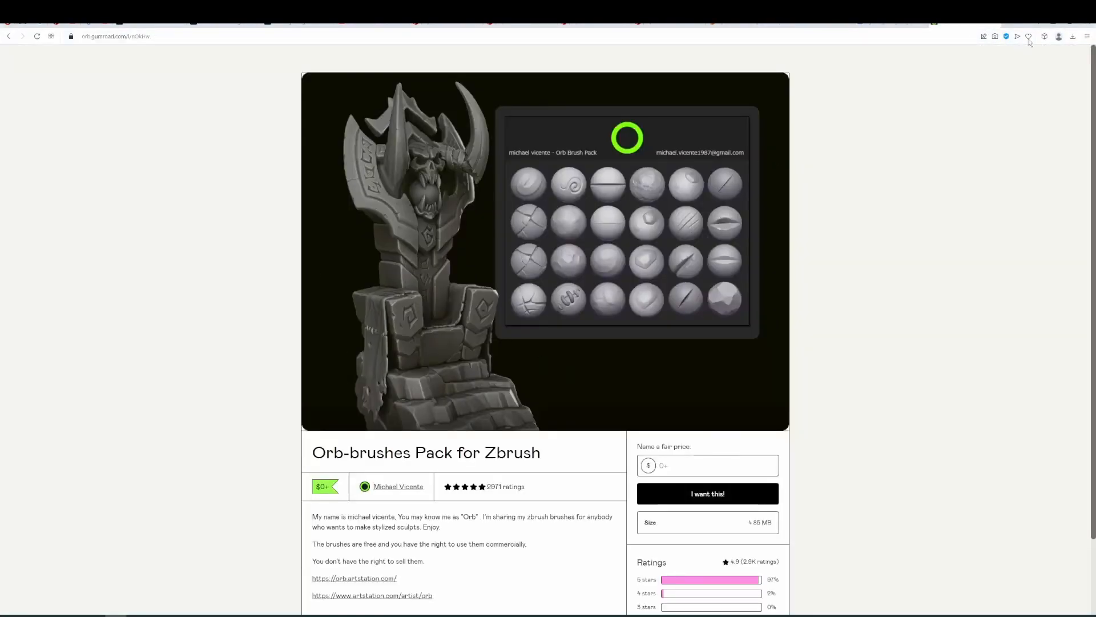
{"action": "left_click", "coordinate": [1053, 25]}
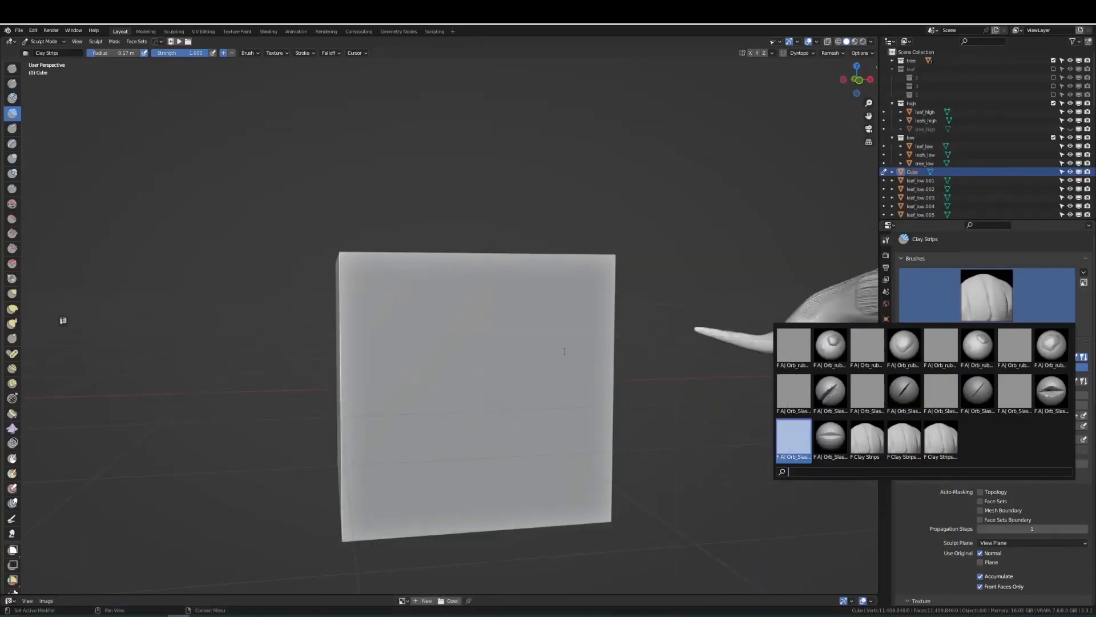
{"action": "left_click", "coordinate": [663, 252]}
- Test the bark-textured Clay Strips brush with strokes on the cube's front face, and undo the last stroke
{"action": "mouse_move", "coordinate": [545, 361]}
{"action": "middle_mouse_down"}
{"action": "mouse_move", "coordinate": [571, 360]}
{"action": "mouse_move", "coordinate": [542, 368]}
{"action": "mouse_move", "coordinate": [757, 323]}
{"action": "middle_mouse_up"}
{"action": "scroll", "coordinate": [568, 361], "scroll_direction": "down", "scroll_amount": 1}
{"action": "scroll", "coordinate": [557, 360], "scroll_direction": "up", "scroll_amount": 1}
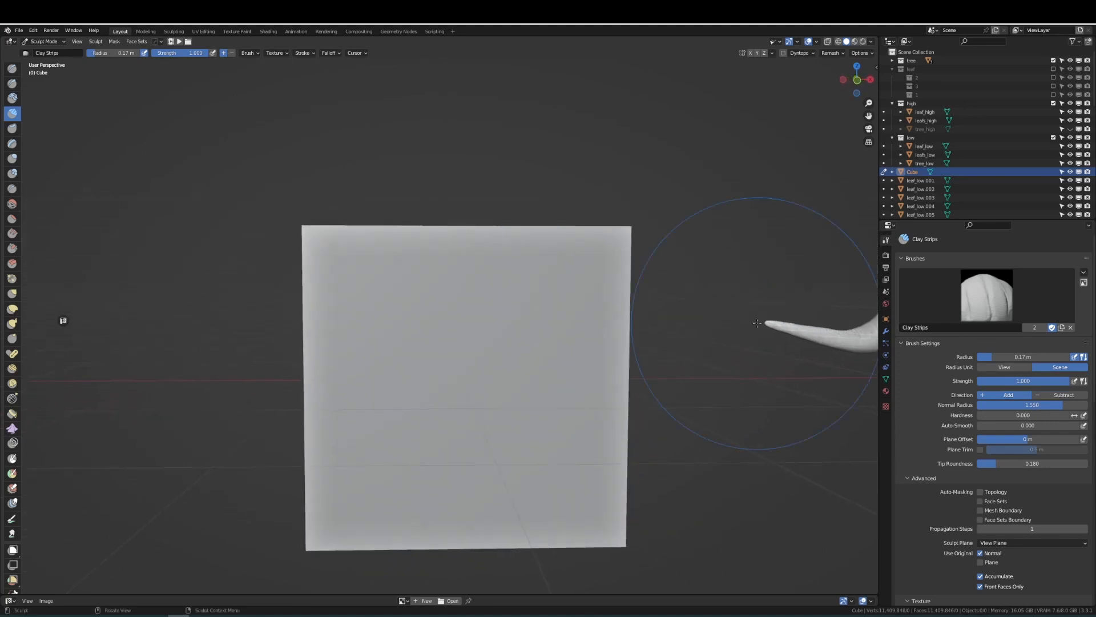
{"action": "scroll", "coordinate": [939, 516], "scroll_direction": "down", "scroll_amount": 8}
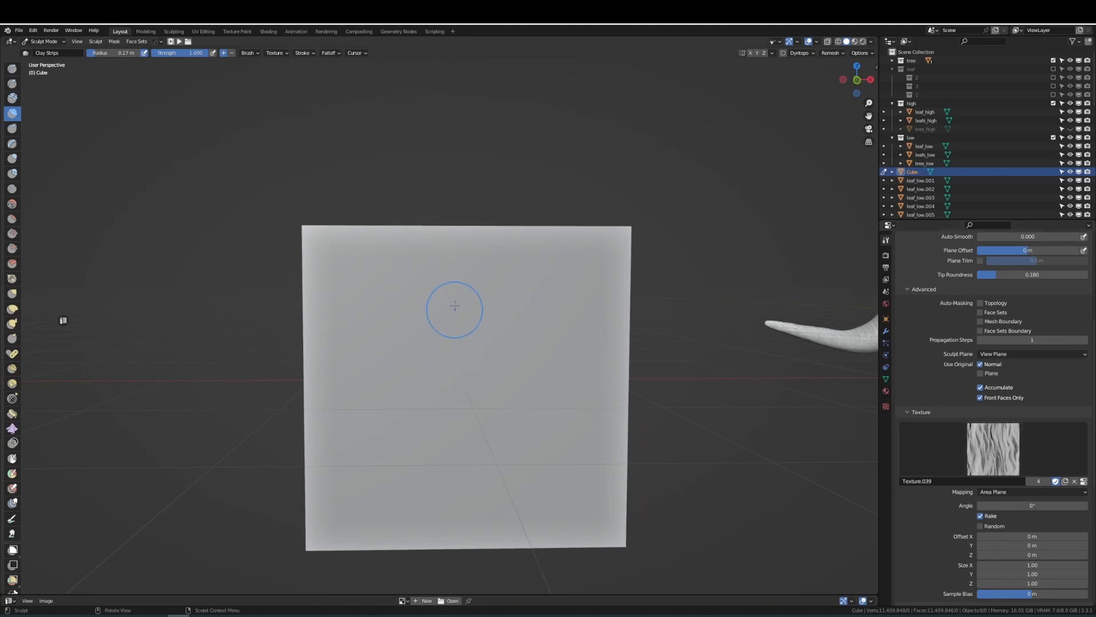
{"action": "left_click_drag", "start_coordinate": [455, 305], "coordinate": [412, 382]}
{"action": "left_click_drag", "start_coordinate": [432, 481], "coordinate": [433, 480]}
{"action": "scroll", "coordinate": [451, 400], "scroll_direction": "up", "scroll_amount": 3}
{"action": "key", "text": "ctrl+z"}
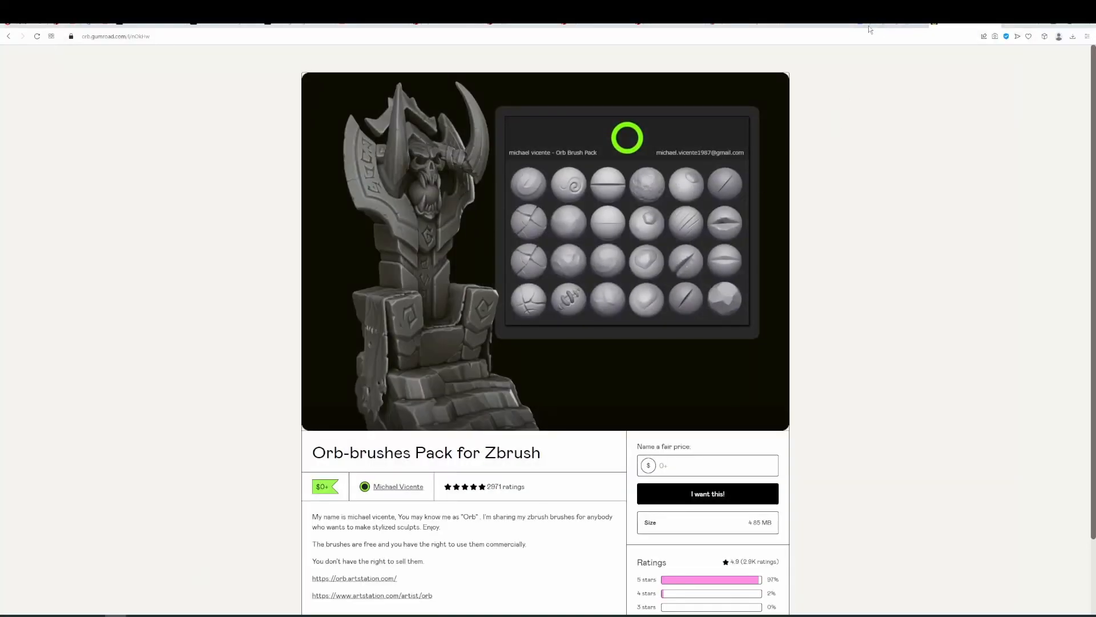
- Switch to the 3D Textures web page in the browser and view the Stylized Bark 001 texture
{"action": "left_click", "coordinate": [742, 26]}
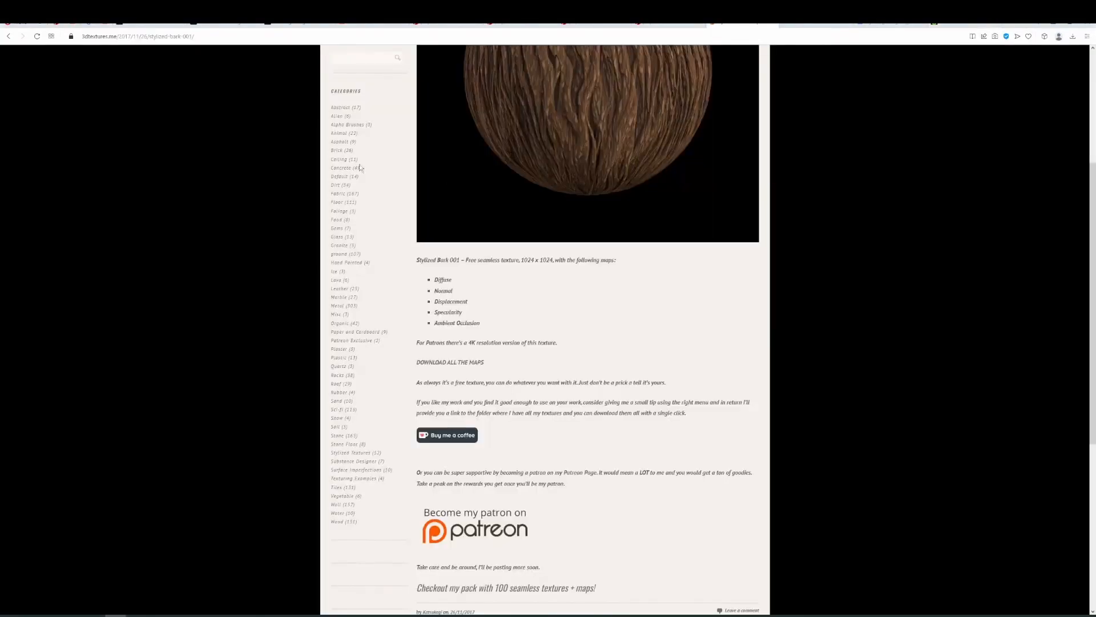
{"action": "scroll", "coordinate": [679, 308], "scroll_direction": "up", "scroll_amount": 4}
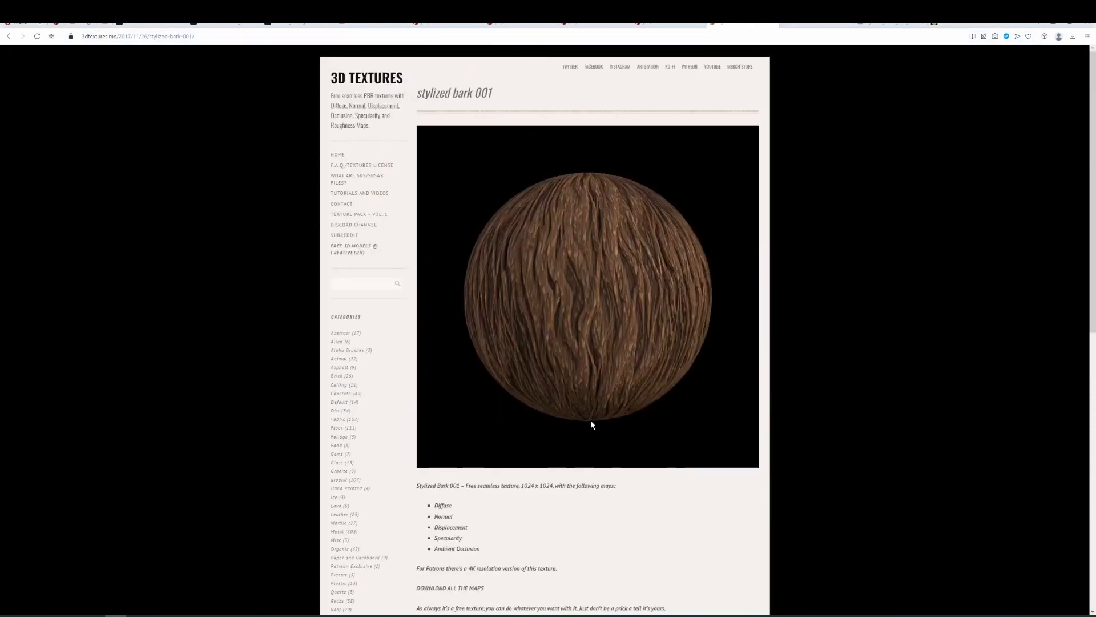
- Look over the Stylized Bark 001 page and its downloadable maps folder on MEO Cloud, and switch back to Blender
{"action": "scroll", "coordinate": [680, 462], "scroll_direction": "down", "scroll_amount": 1}
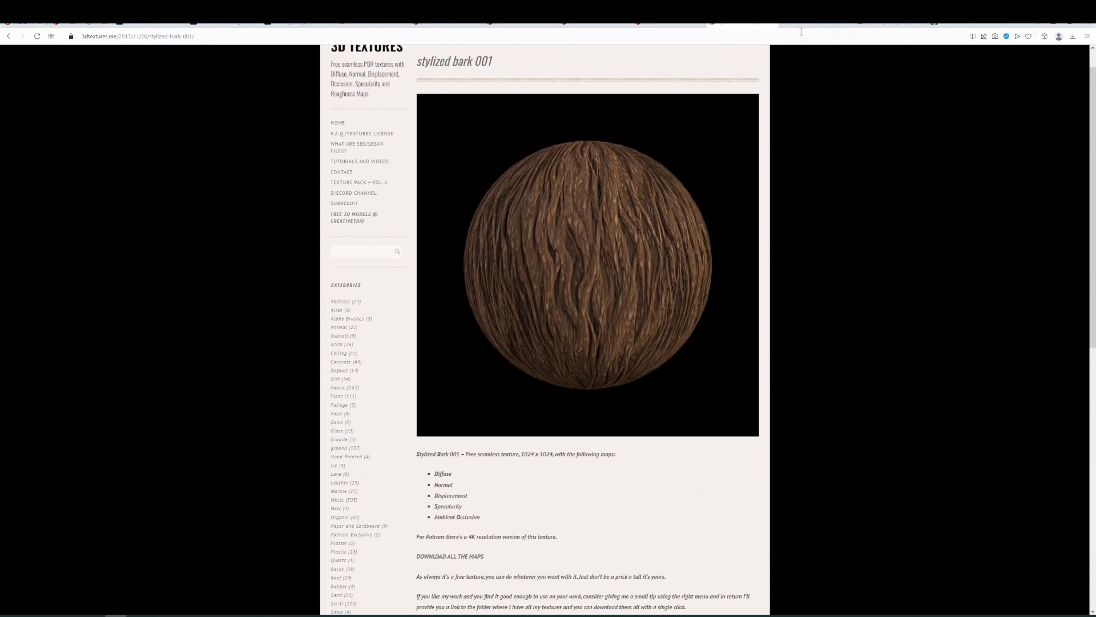
{"action": "left_click", "coordinate": [801, 27]}
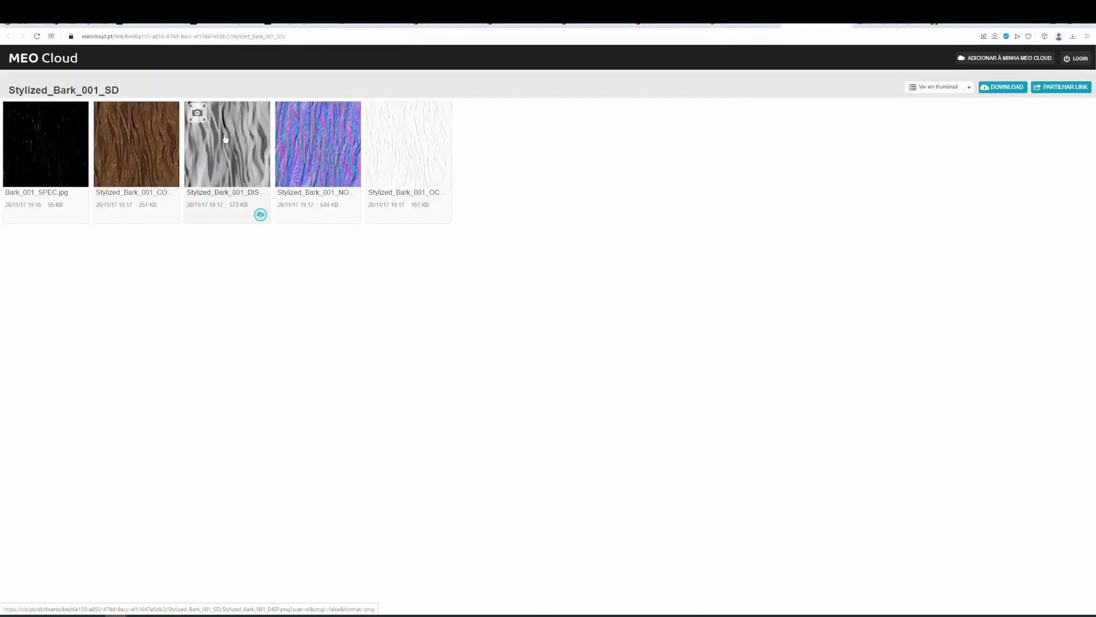
{"action": "left_click", "coordinate": [1054, 25]}
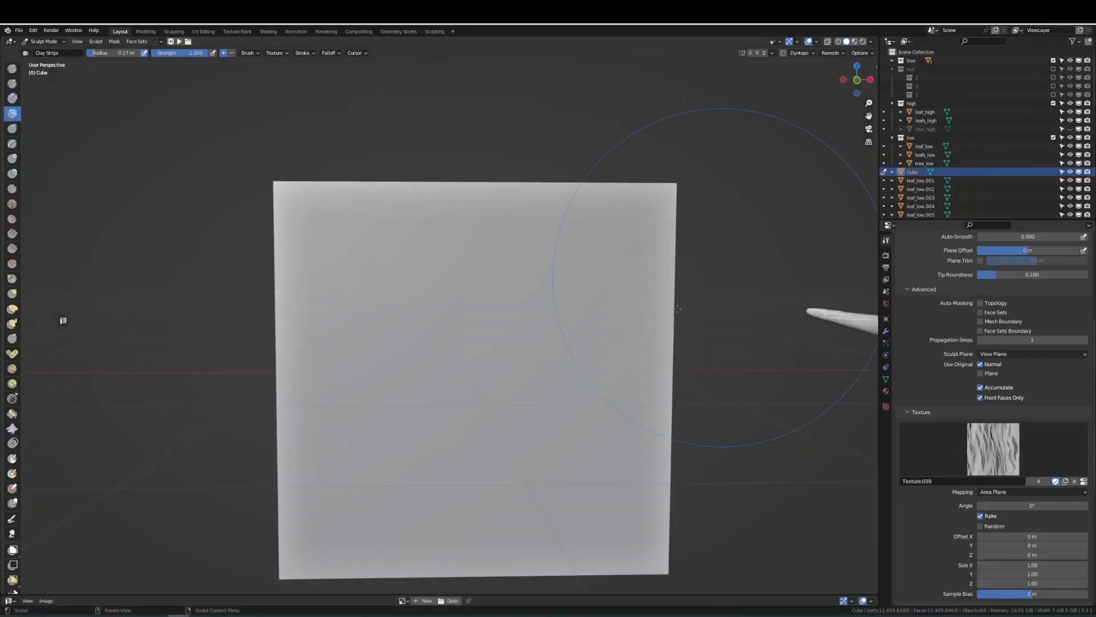
- Try one curved bark stroke down the cube's front face with the Clay Strips brush, and undo it
{"action": "left_click_drag", "start_coordinate": [342, 273], "coordinate": [365, 467]}
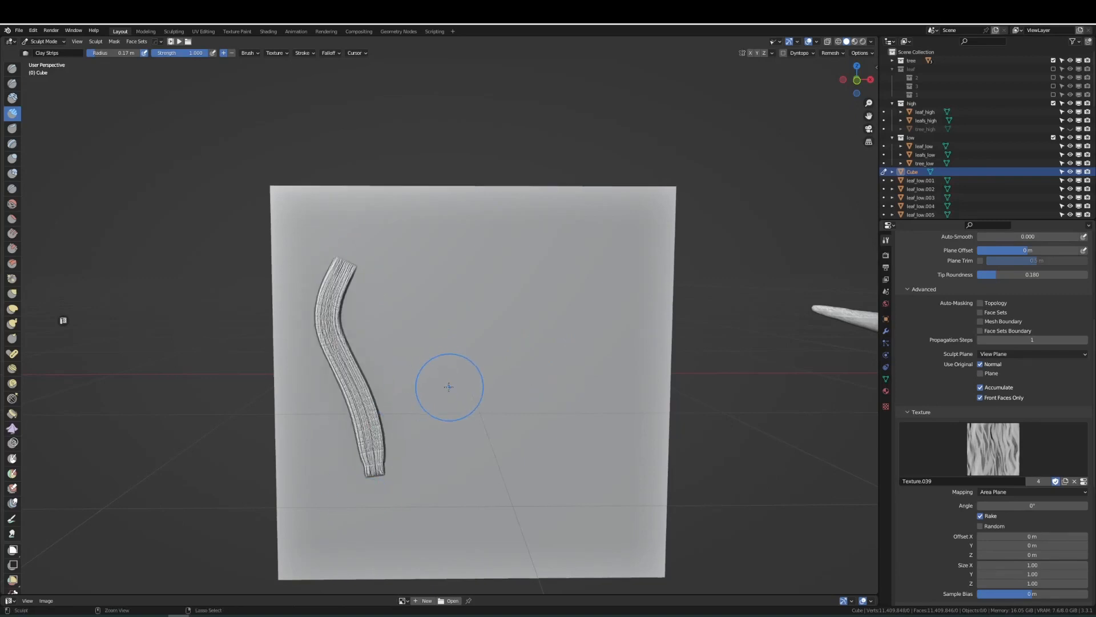
{"action": "key", "text": "ctrl+z"}
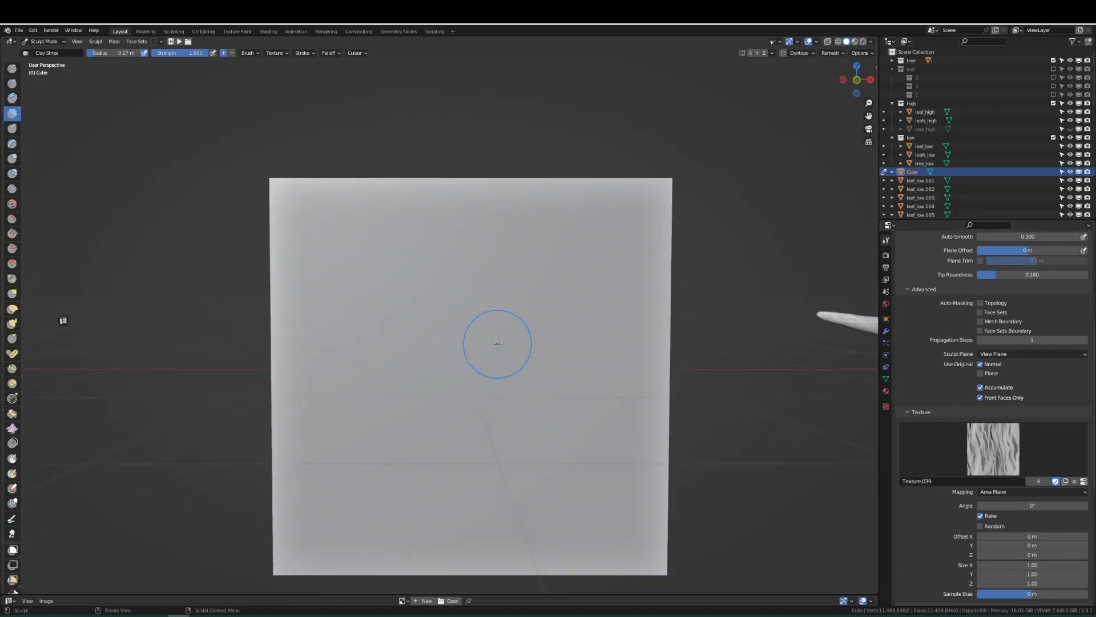
{"action": "mouse_move", "coordinate": [498, 343]}
{"action": "middle_mouse_down"}
{"action": "mouse_move", "coordinate": [453, 318]}
{"action": "mouse_move", "coordinate": [588, 419]}
{"action": "mouse_move", "coordinate": [758, 401]}
{"action": "middle_mouse_up"}
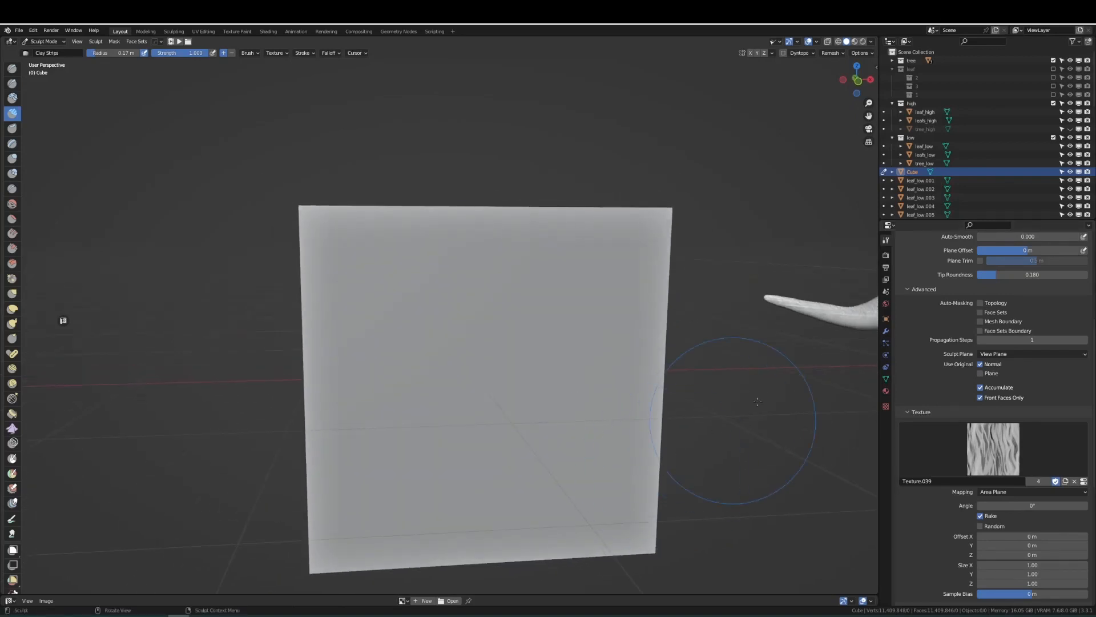
- Review the Clay Strips brush's advanced and texture settings, keeping the texture mapping on Area Plane
{"action": "scroll", "coordinate": [989, 336], "scroll_direction": "up", "scroll_amount": 6}
{"action": "scroll", "coordinate": [959, 477], "scroll_direction": "down", "scroll_amount": 5}
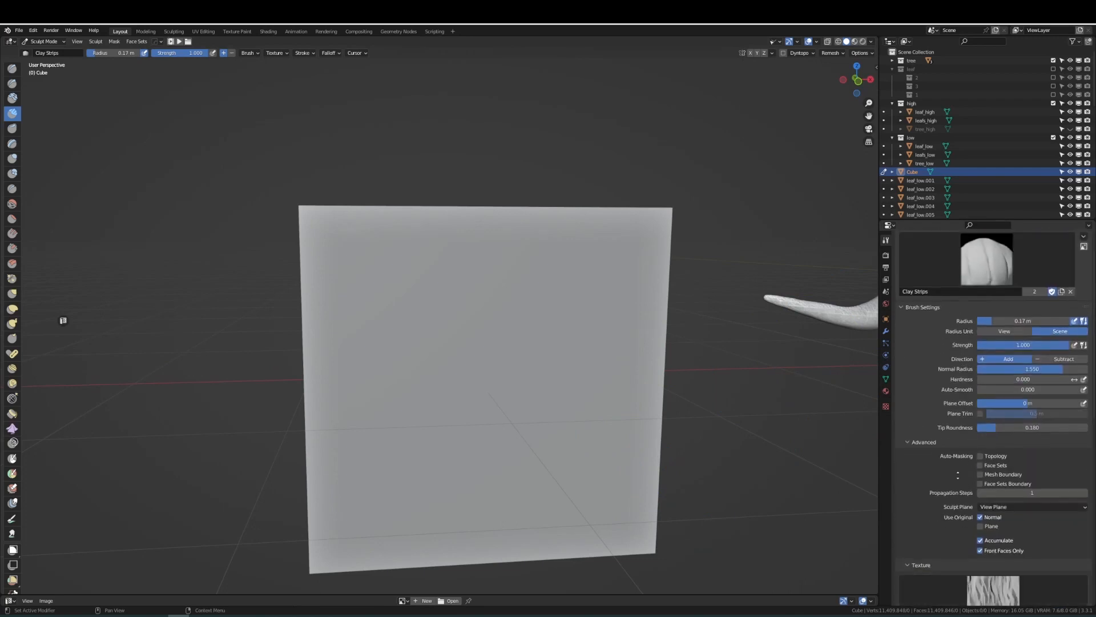
{"action": "scroll", "coordinate": [979, 518], "scroll_direction": "down", "scroll_amount": 2}
{"action": "left_click", "coordinate": [994, 436]}
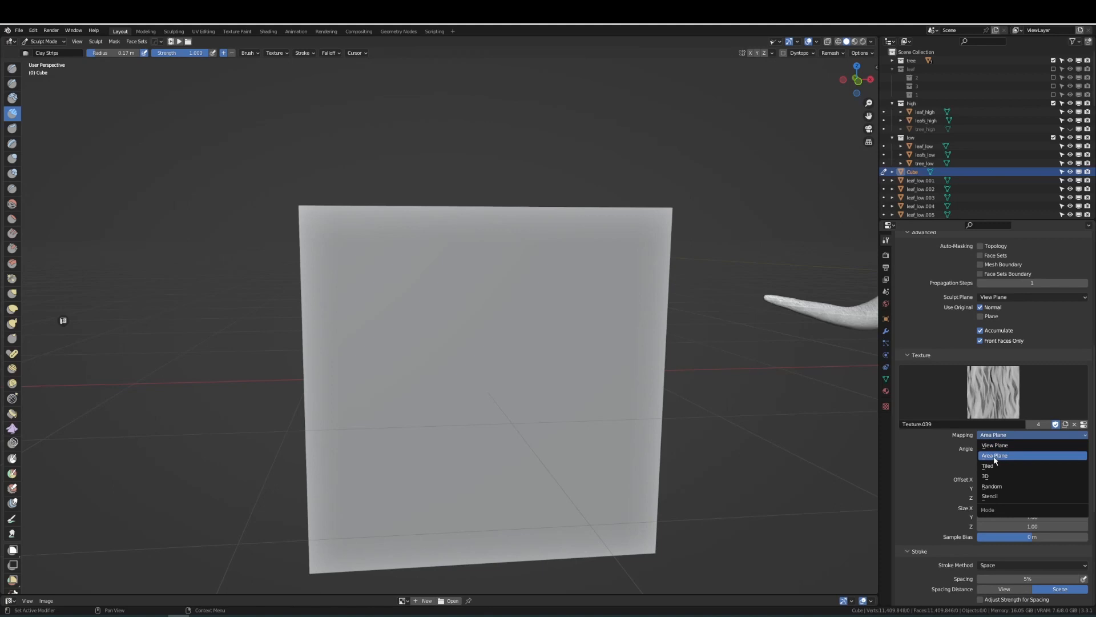
{"action": "left_click", "coordinate": [998, 457]}
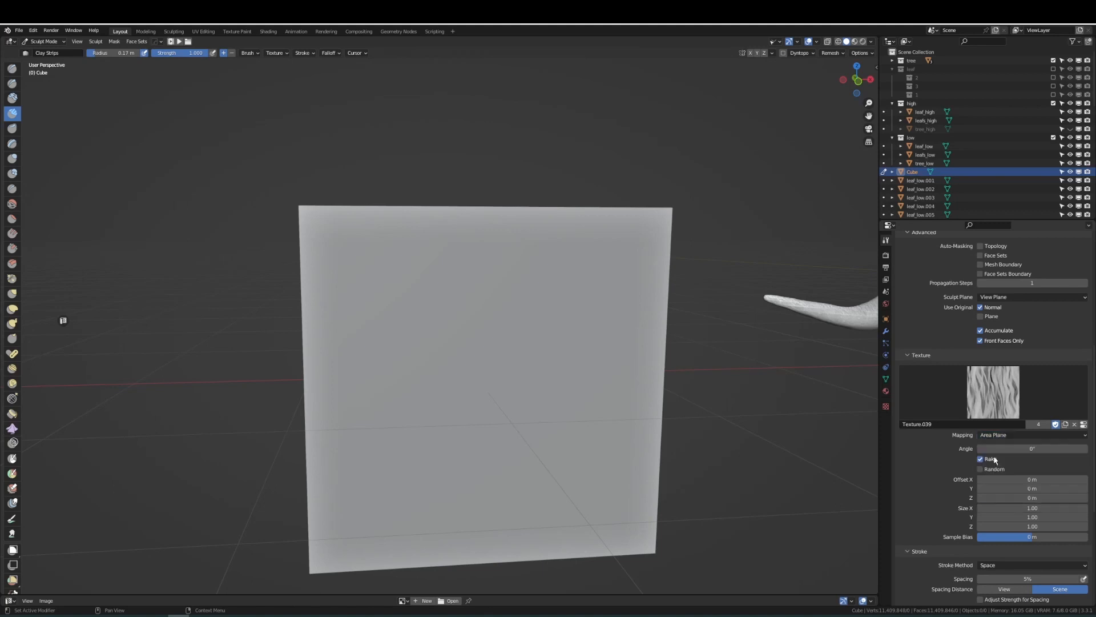
- Sculpt curved bark-textured test strokes on the cube's top and front faces with the Clay Strips brush
{"action": "mouse_move", "coordinate": [522, 323]}
{"action": "middle_mouse_down"}
{"action": "mouse_move", "coordinate": [543, 365]}
{"action": "mouse_move", "coordinate": [527, 334]}
{"action": "middle_mouse_up"}
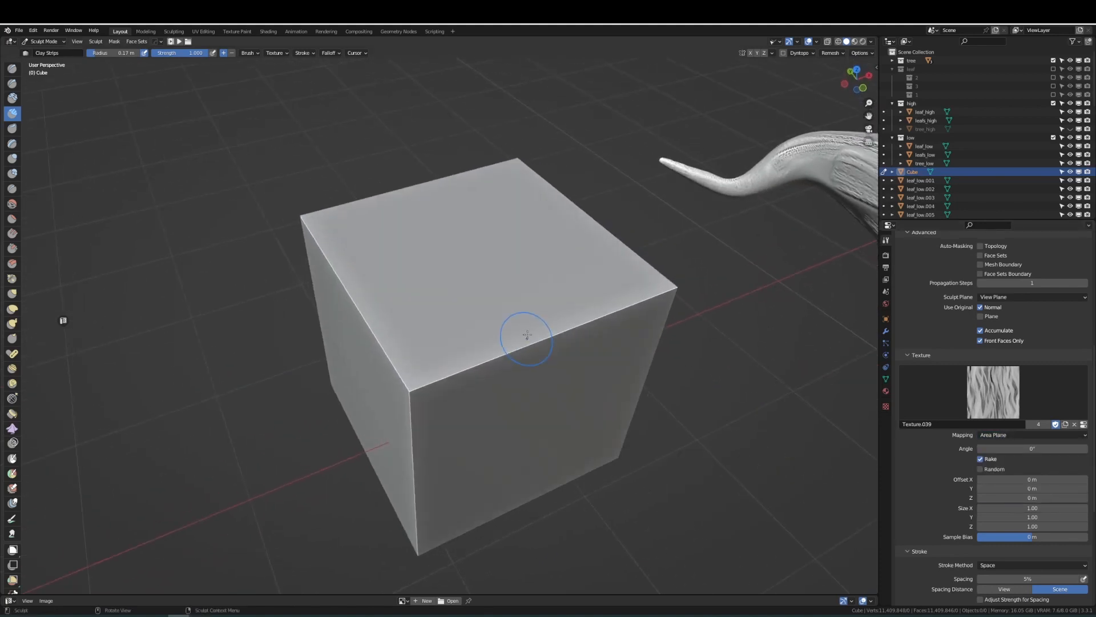
{"action": "mouse_move", "coordinate": [455, 235]}
{"action": "middle_mouse_down"}
{"action": "mouse_move", "coordinate": [441, 196]}
{"action": "mouse_move", "coordinate": [448, 215]}
{"action": "middle_mouse_up"}
{"action": "left_click_drag", "start_coordinate": [447, 216], "coordinate": [526, 362]}
{"action": "middle_click_drag", "start_coordinate": [526, 362], "coordinate": [484, 306]}
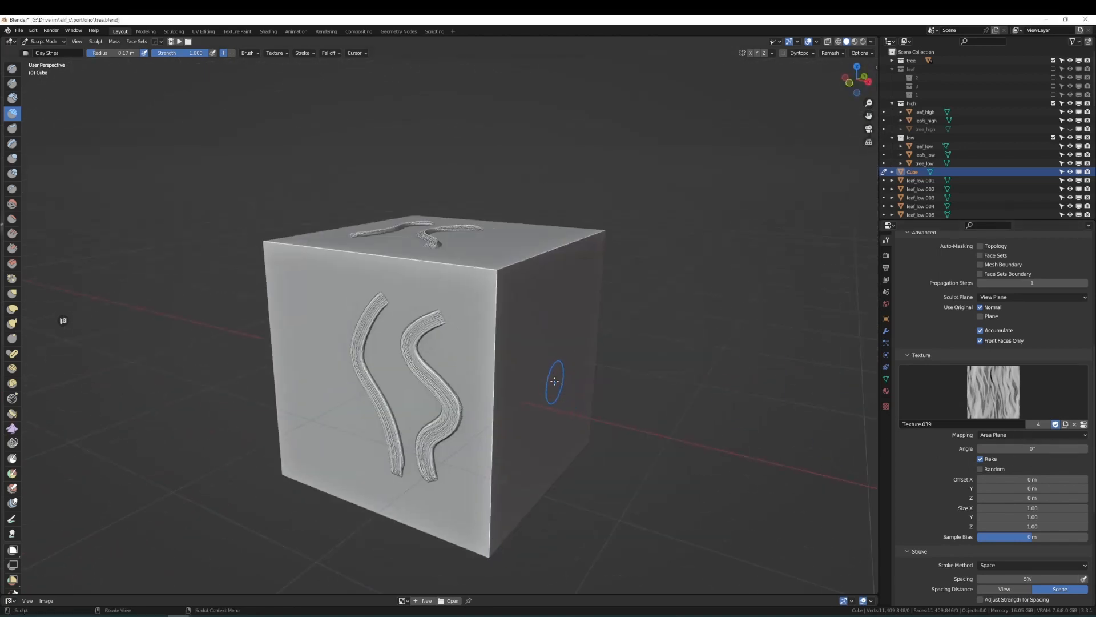
{"action": "mouse_move", "coordinate": [571, 365]}
{"action": "middle_mouse_down"}
{"action": "mouse_move", "coordinate": [601, 378]}
{"action": "mouse_move", "coordinate": [624, 249]}
{"action": "mouse_move", "coordinate": [632, 314]}
{"action": "mouse_move", "coordinate": [553, 322]}
{"action": "mouse_move", "coordinate": [549, 361]}
{"action": "mouse_move", "coordinate": [541, 305]}
{"action": "middle_mouse_up"}
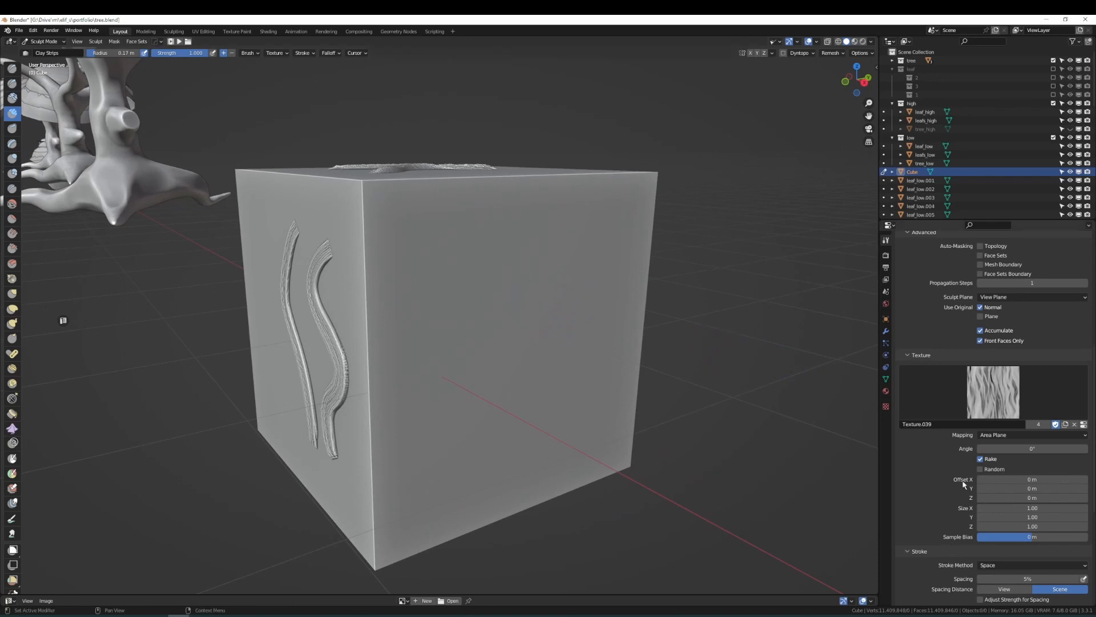
- Examine the brush's stroke settings, including spacing and Stabilize Stroke
{"action": "scroll", "coordinate": [959, 482], "scroll_direction": "down", "scroll_amount": 5}
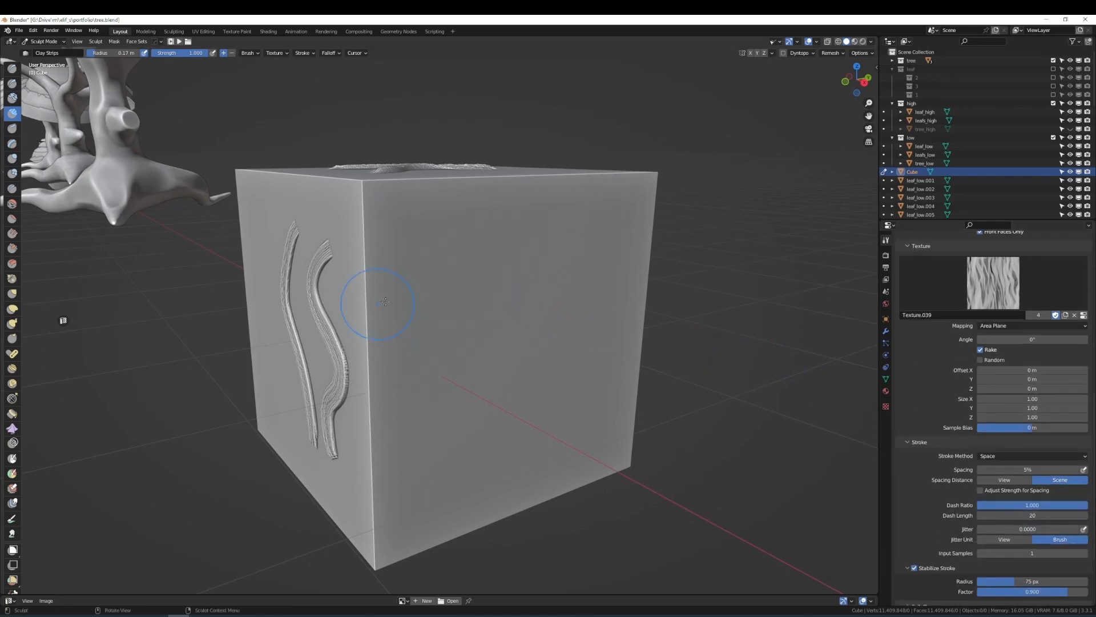
{"action": "middle_click_drag", "start_coordinate": [385, 301], "coordinate": [477, 283]}
{"action": "left_click", "coordinate": [303, 53]}
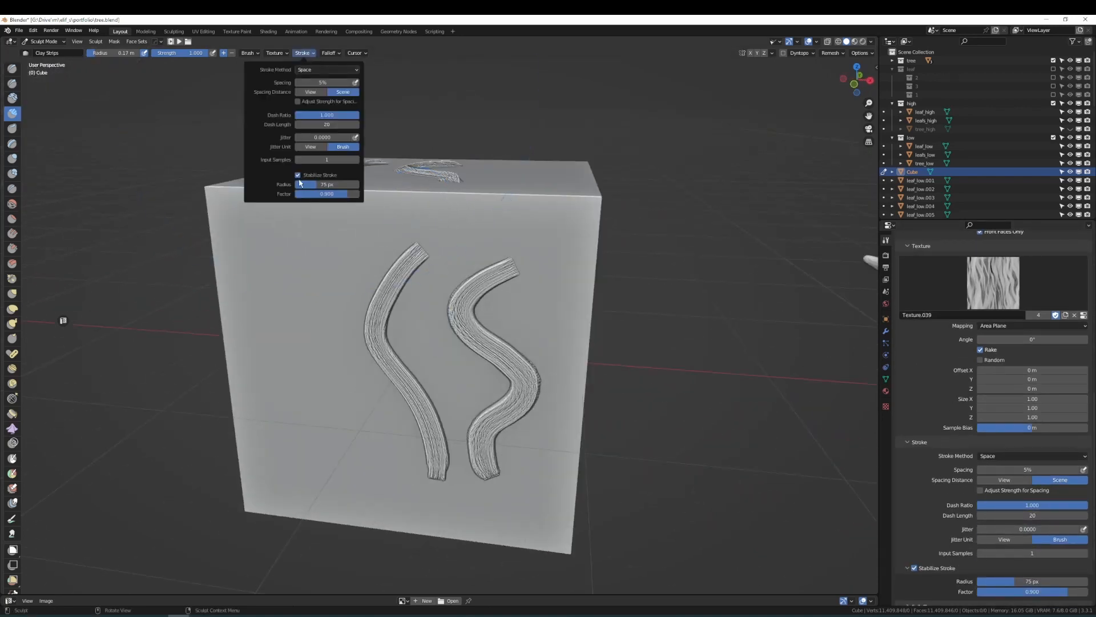
- Sculpt another bark stroke down the cube's side face beside the existing strokes, using the stabilized brush
{"action": "mouse_move", "coordinate": [300, 182]}
{"action": "middle_mouse_down"}
{"action": "mouse_move", "coordinate": [416, 281]}
{"action": "mouse_move", "coordinate": [389, 308]}
{"action": "middle_mouse_up"}
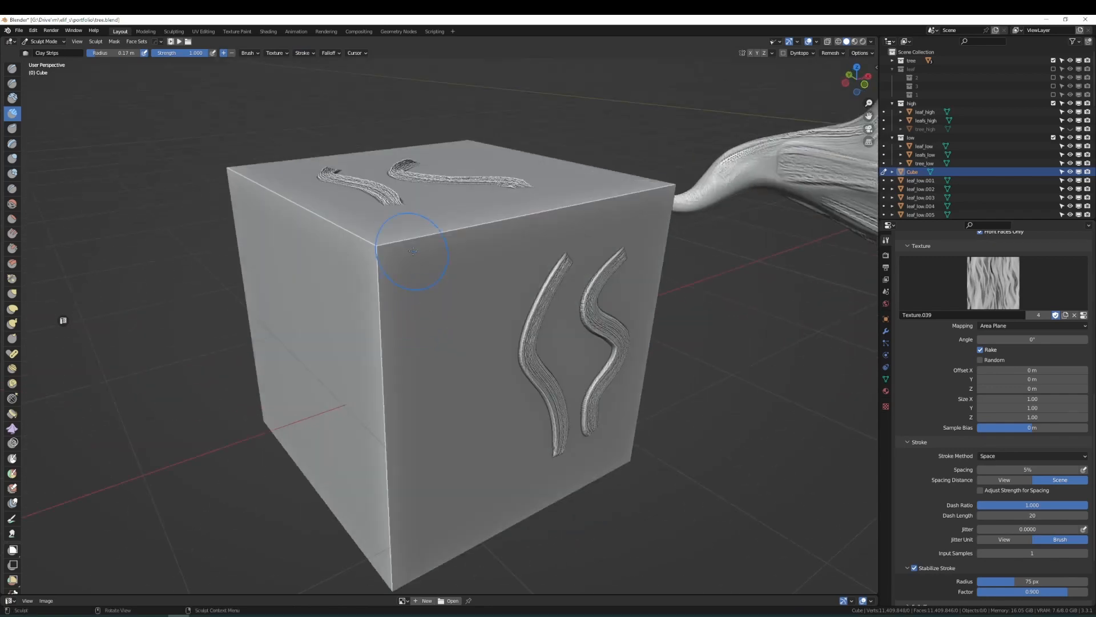
{"action": "left_click_drag", "start_coordinate": [408, 243], "coordinate": [436, 448]}
{"action": "scroll", "coordinate": [437, 448], "scroll_direction": "down", "scroll_amount": 3}
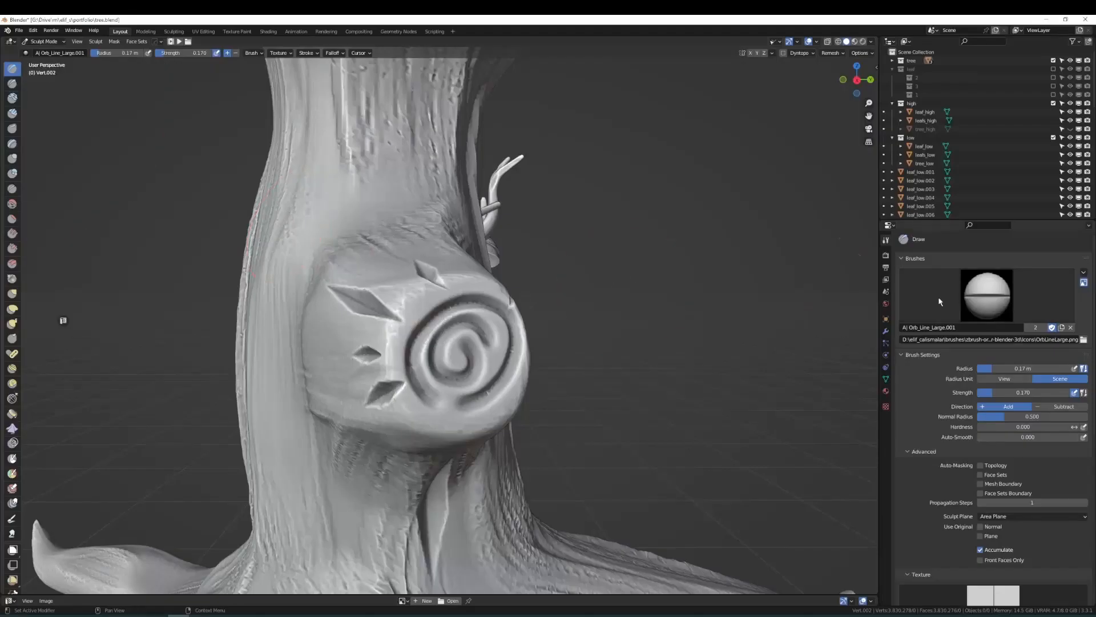
- Choose the Orb_Curve.001 brush preset for sculpting the tree trunk, and undo the last test stroke
{"action": "left_click", "coordinate": [939, 302]}
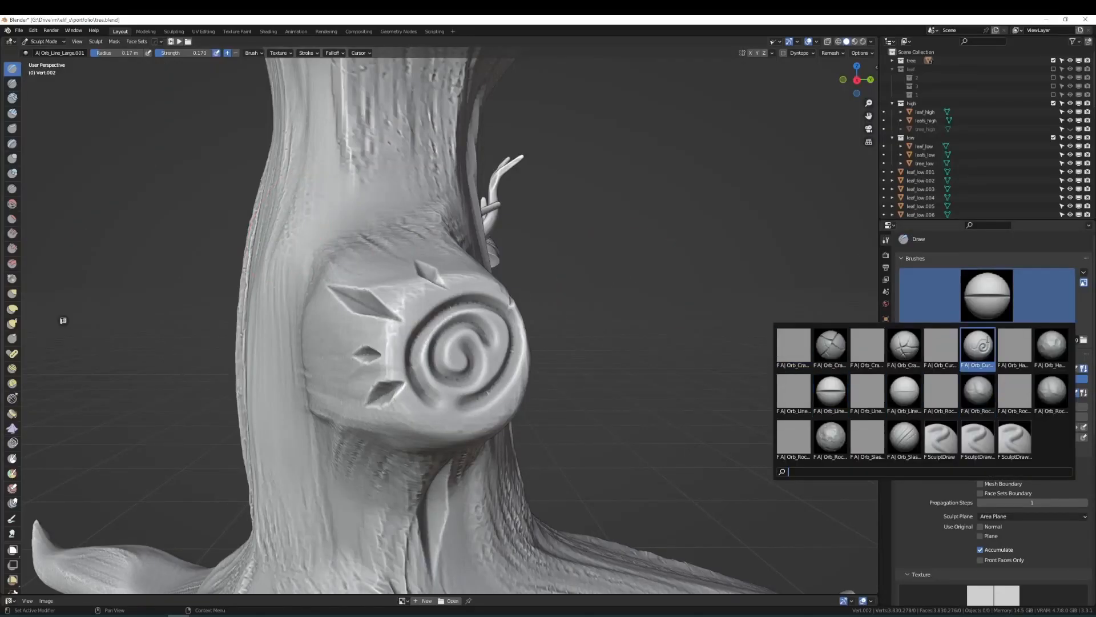
{"action": "left_click", "coordinate": [980, 342]}
{"action": "middle_click_drag", "start_coordinate": [630, 387], "coordinate": [365, 420]}
{"action": "key", "text": "ctrl+z"}
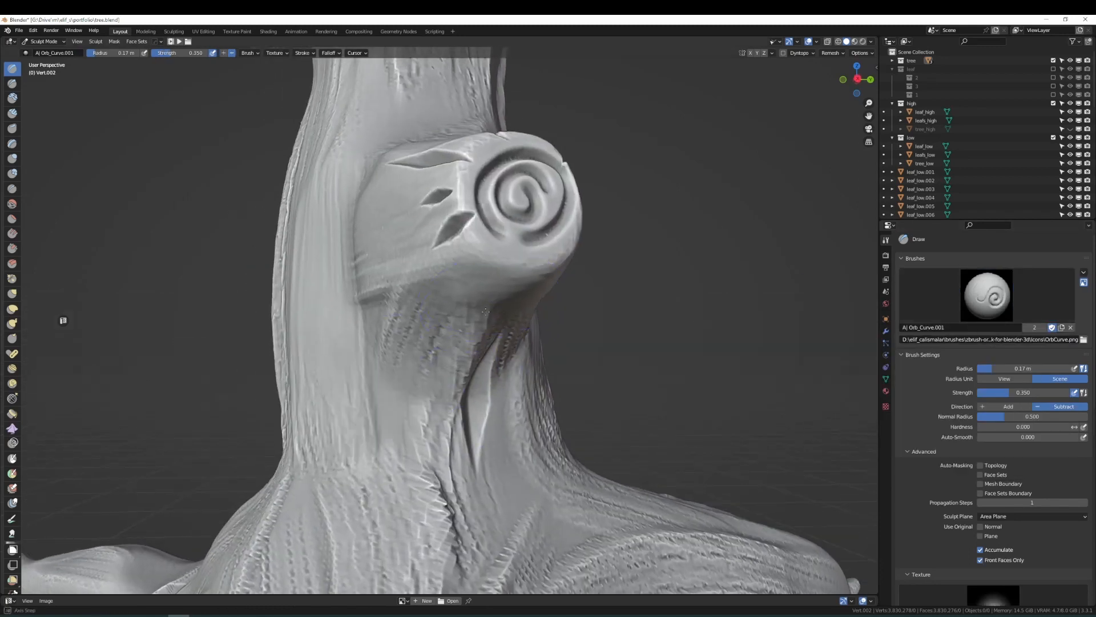
{"action": "middle_click_drag", "start_coordinate": [517, 318], "coordinate": [496, 344]}
{"action": "key", "text": "f"}
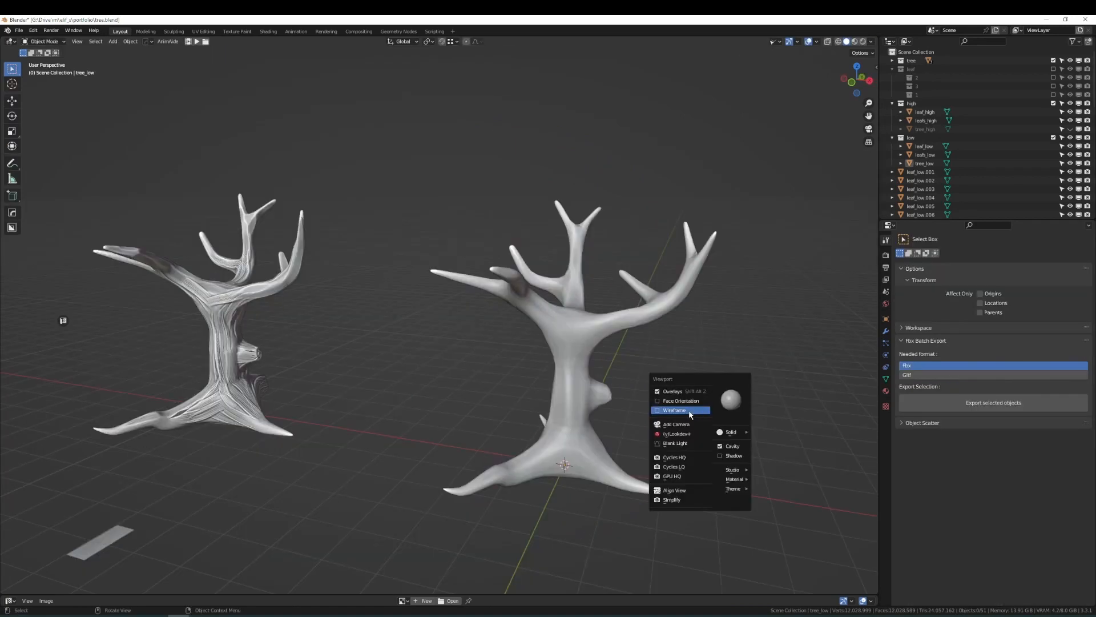
- Turn on the viewport wireframe overlay and frame the low-poly tree
{"action": "left_click", "coordinate": [687, 412]}
{"action": "mouse_move", "coordinate": [687, 412]}
{"action": "middle_mouse_down"}
{"action": "mouse_move", "coordinate": [570, 360]}
{"action": "mouse_move", "coordinate": [600, 342]}
{"action": "mouse_move", "coordinate": [582, 338]}
{"action": "mouse_move", "coordinate": [597, 355]}
{"action": "middle_mouse_up"}
{"action": "key", "text": "KP_Decimal"}
{"action": "scroll", "coordinate": [601, 386], "scroll_direction": "down", "scroll_amount": 2}
{"action": "scroll", "coordinate": [601, 384], "scroll_direction": "up", "scroll_amount": 2}
- Inspect the low-poly tree's topology and marked seams in Edit Mode, and return to Object Mode
{"action": "left_click", "coordinate": [609, 258]}
{"action": "key", "text": "Tab"}
{"action": "scroll", "coordinate": [551, 350], "scroll_direction": "down", "scroll_amount": 4}
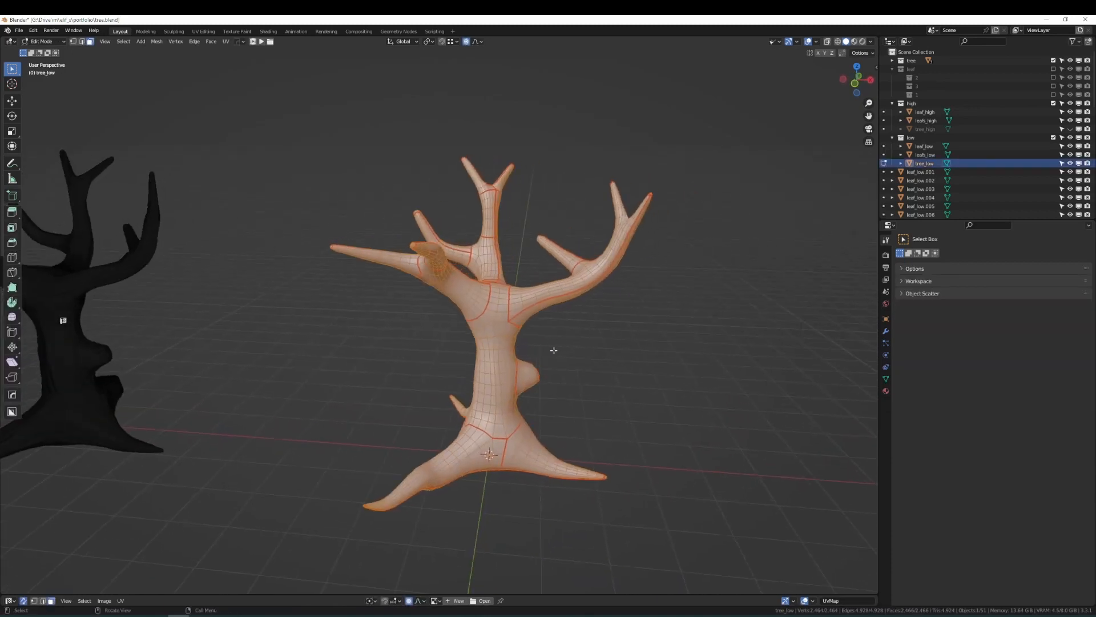
{"action": "key", "text": "Tab"}
{"action": "scroll", "coordinate": [505, 338], "scroll_direction": "down", "scroll_amount": 3}
{"action": "middle_click_drag", "start_coordinate": [505, 338], "coordinate": [479, 384]}
{"action": "scroll", "coordinate": [485, 384], "scroll_direction": "up", "scroll_amount": 2}
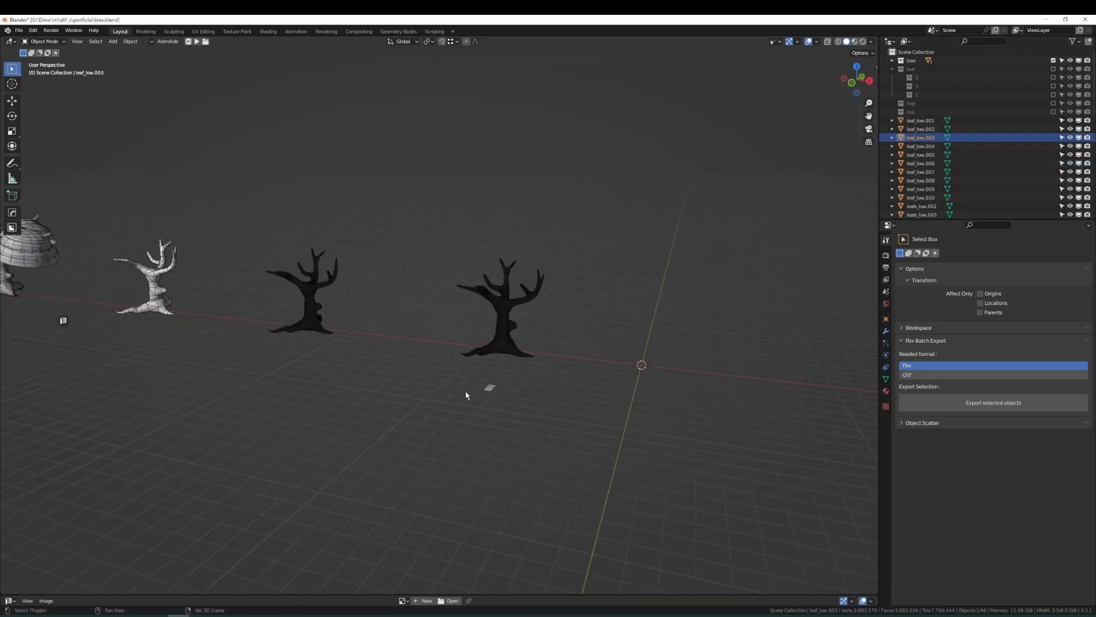
- Inspect the single leaf mesh, leave Edit Mode, and select the uppermost leaf ring on the dome
{"action": "middle_click_drag", "start_coordinate": [465, 392], "coordinate": [592, 463]}
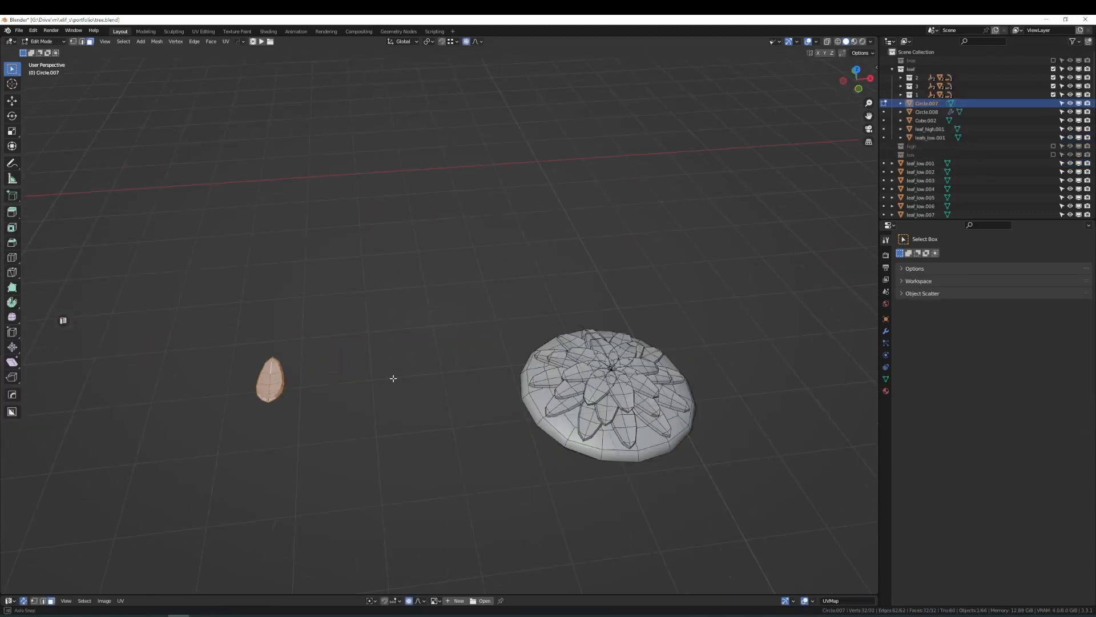
{"action": "middle_click_drag", "start_coordinate": [391, 374], "coordinate": [431, 490]}
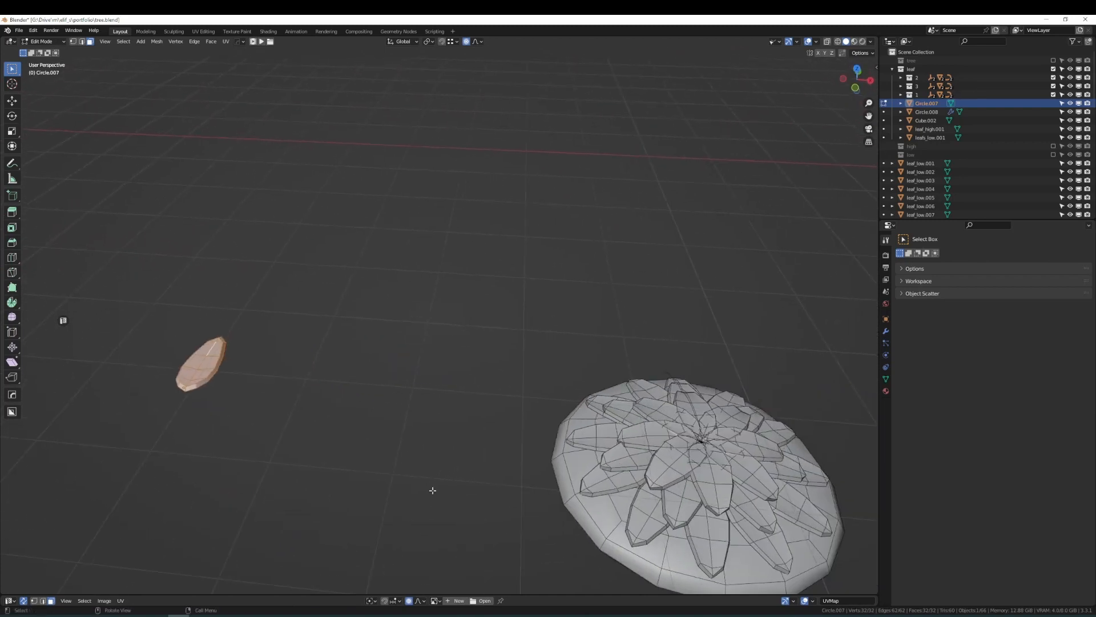
{"action": "key", "text": "Tab"}
{"action": "left_click", "coordinate": [460, 313]}
{"action": "middle_click_drag", "start_coordinate": [459, 314], "coordinate": [456, 347]}
{"action": "left_click", "coordinate": [445, 377]}
{"action": "scroll", "coordinate": [444, 381], "scroll_direction": "up", "scroll_amount": 1}
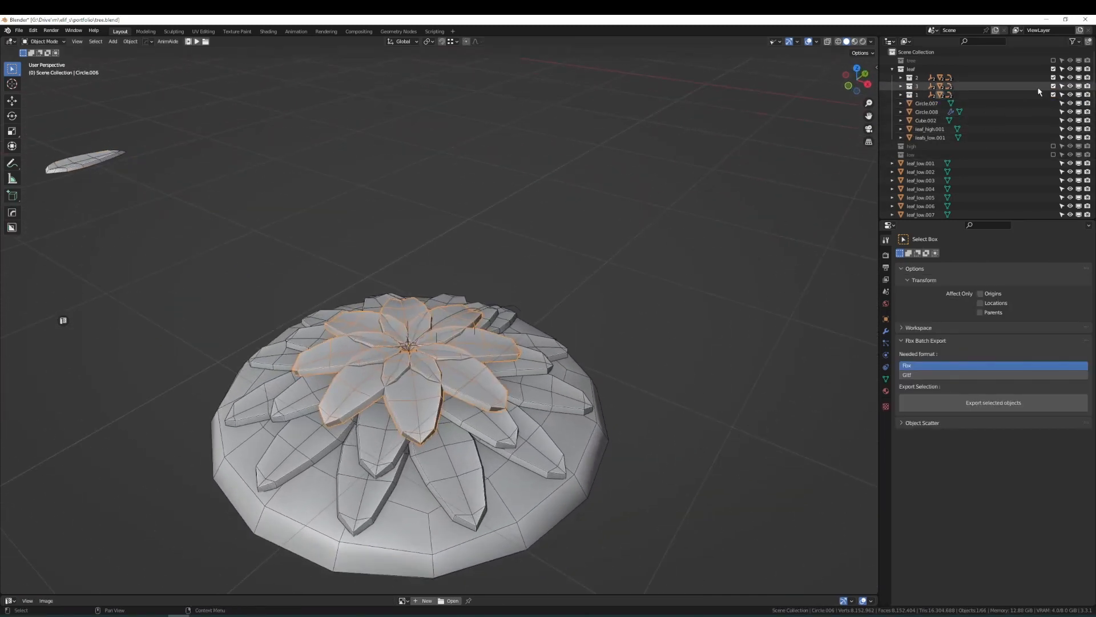
- Exclude leaf collections 3 and 2 from the view, and enter Edit Mode on the remaining leaf ring
{"action": "left_click", "coordinate": [1054, 86]}
{"action": "left_click", "coordinate": [1054, 78]}
{"action": "middle_click_drag", "start_coordinate": [492, 328], "coordinate": [421, 312]}
{"action": "key", "text": "Tab"}
{"action": "scroll", "coordinate": [582, 251], "scroll_direction": "up", "scroll_amount": 2}
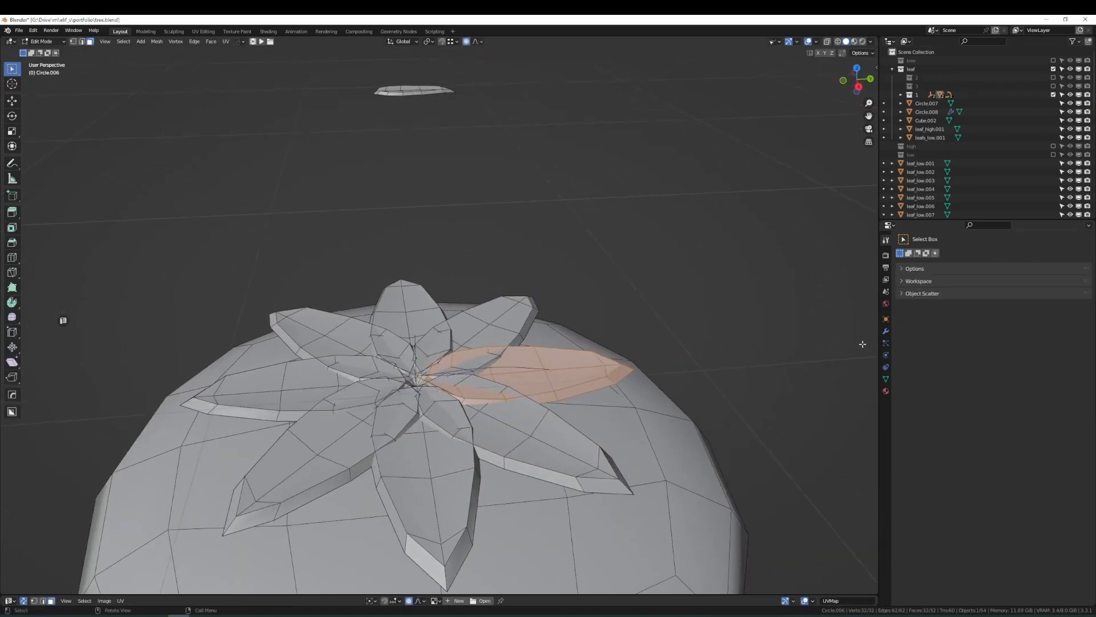
- Examine the leaf ring's Curve and Array modifiers, comparing the ring in Edit Mode and Object Mode
{"action": "left_click", "coordinate": [885, 330]}
{"action": "middle_click_drag", "start_coordinate": [701, 411], "coordinate": [612, 358]}
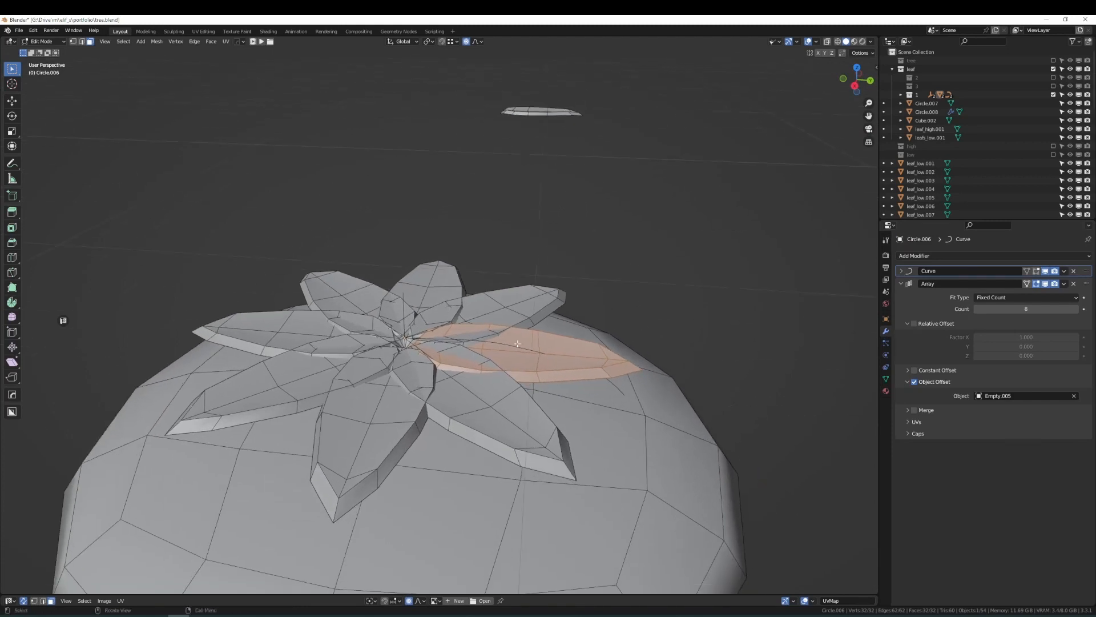
{"action": "middle_click_drag", "start_coordinate": [533, 370], "coordinate": [534, 322]}
{"action": "middle_click_drag", "start_coordinate": [616, 536], "coordinate": [604, 431], "text": "shift"}
{"action": "key", "text": "Tab"}
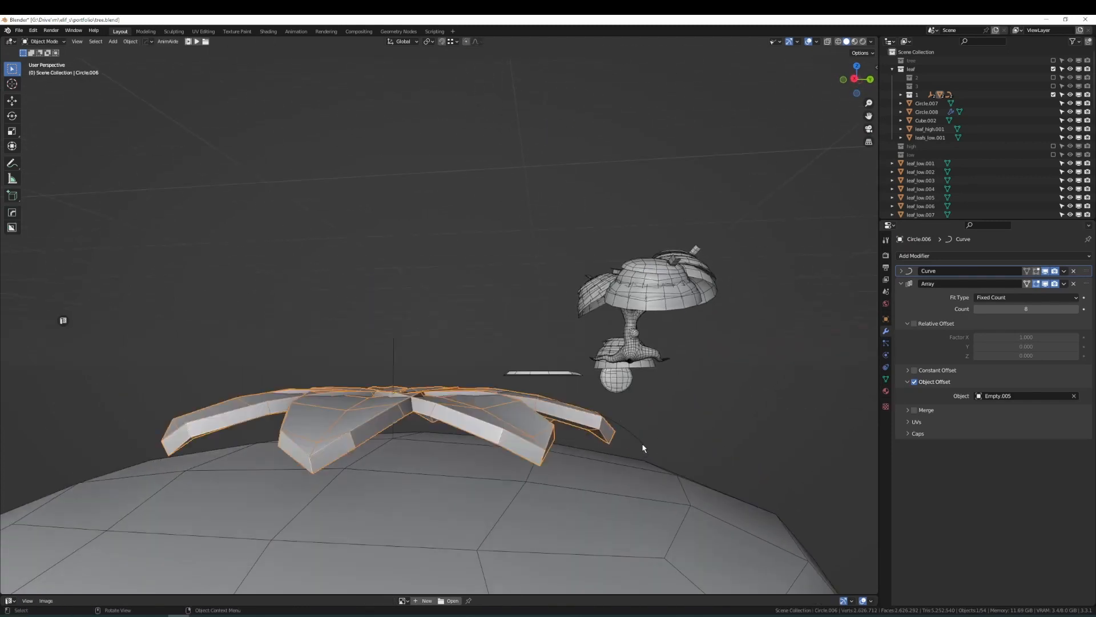
{"action": "key", "text": "Tab"}
{"action": "middle_click_drag", "start_coordinate": [574, 297], "coordinate": [571, 334]}
{"action": "key", "text": "Tab"}
{"action": "left_click", "coordinate": [564, 227]}
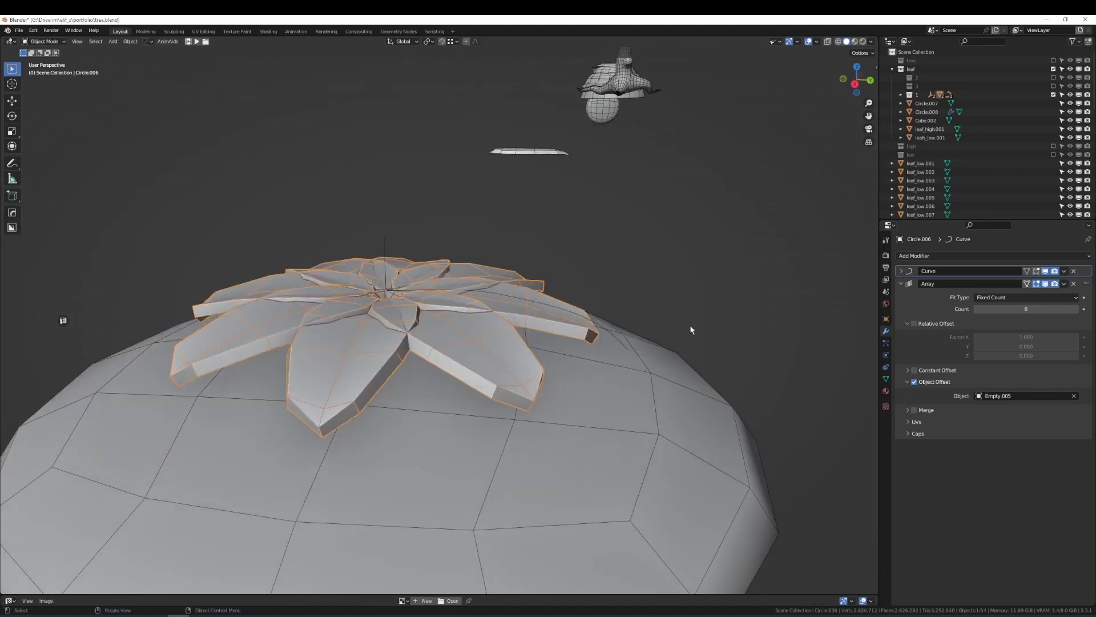
- Turn off the viewport display of the leaf ring's Array and Curve modifiers to expose the flat single leaf
{"action": "middle_click_drag", "start_coordinate": [545, 368], "coordinate": [645, 326]}
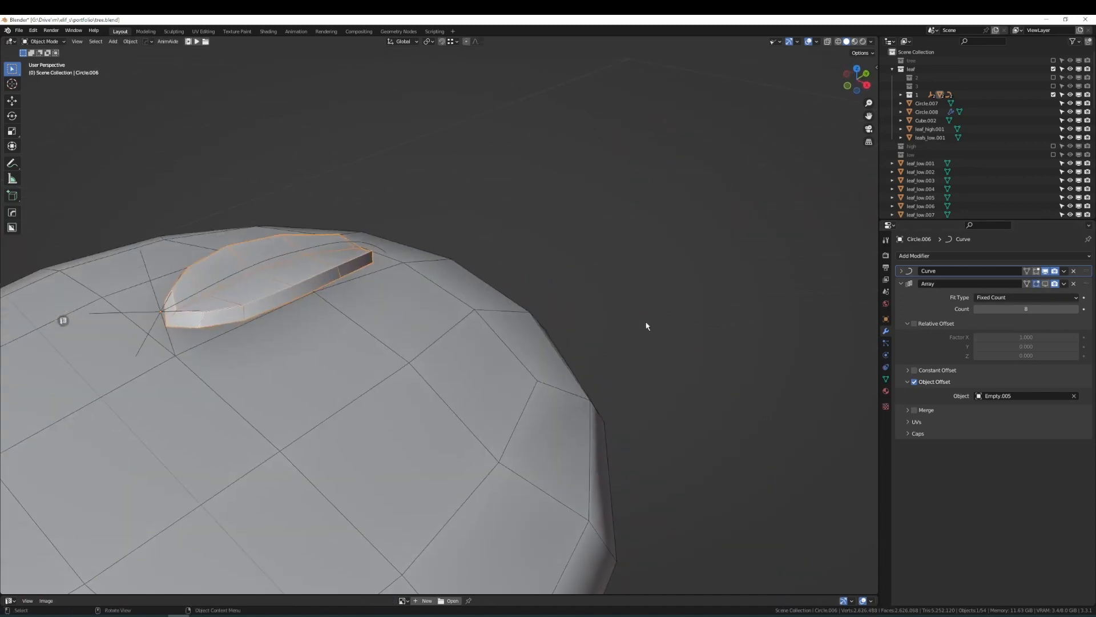
{"action": "middle_click_drag", "start_coordinate": [645, 369], "coordinate": [606, 329]}
{"action": "left_click", "coordinate": [1046, 271]}
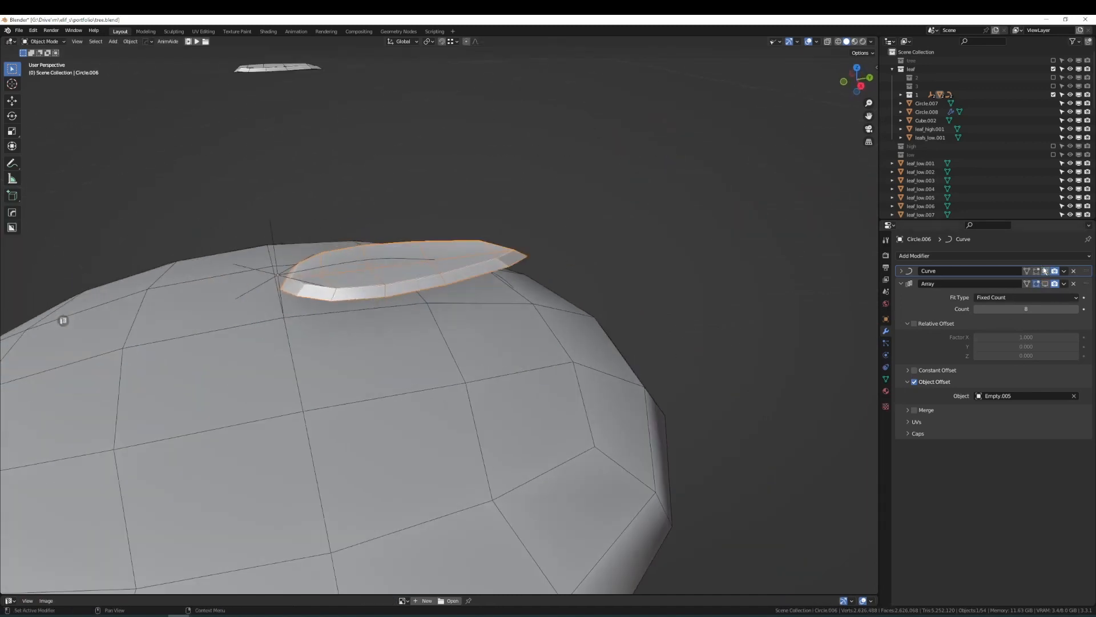
{"action": "scroll", "coordinate": [612, 253], "scroll_direction": "down", "scroll_amount": 6}
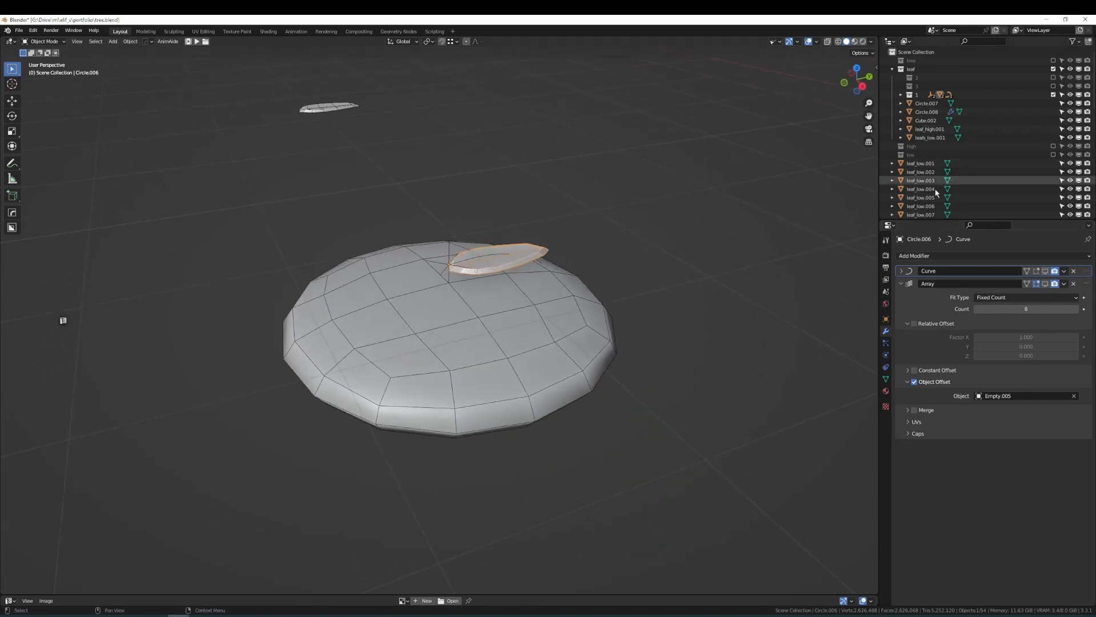
- Turn the viewport display of the Curve and Array modifiers back on, and collapse the Array modifier's settings
{"action": "left_click", "coordinate": [1045, 271]}
{"action": "left_click", "coordinate": [901, 284]}
{"action": "left_click", "coordinate": [1045, 283]}
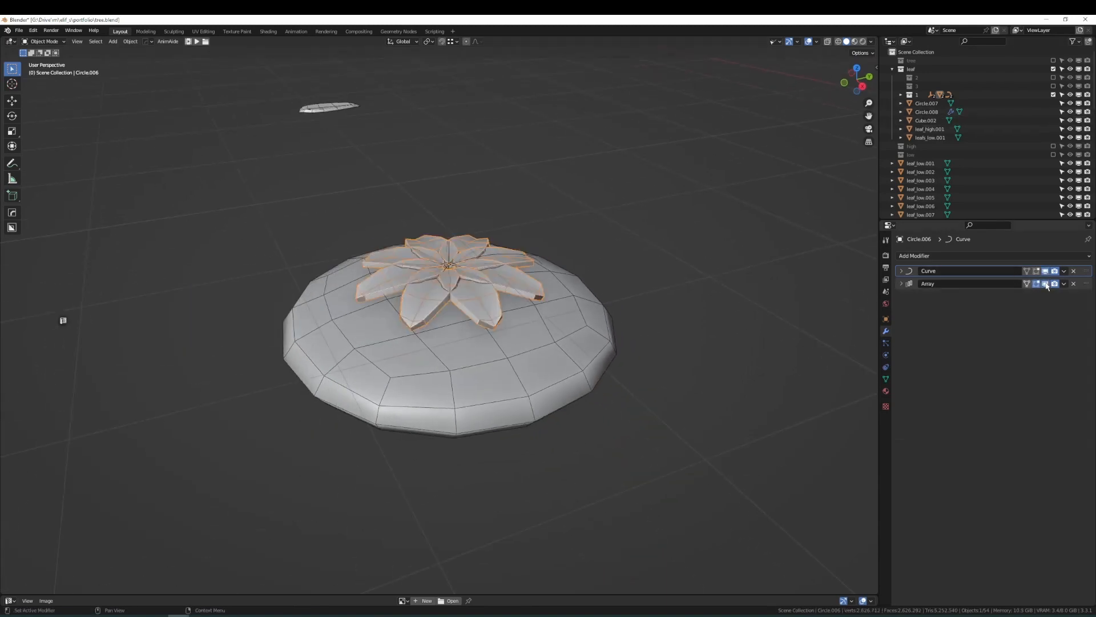
- Bring leaf collections 3 and 2 back into the view around the upper leaf ring
{"action": "middle_click_drag", "start_coordinate": [653, 220], "coordinate": [714, 177]}
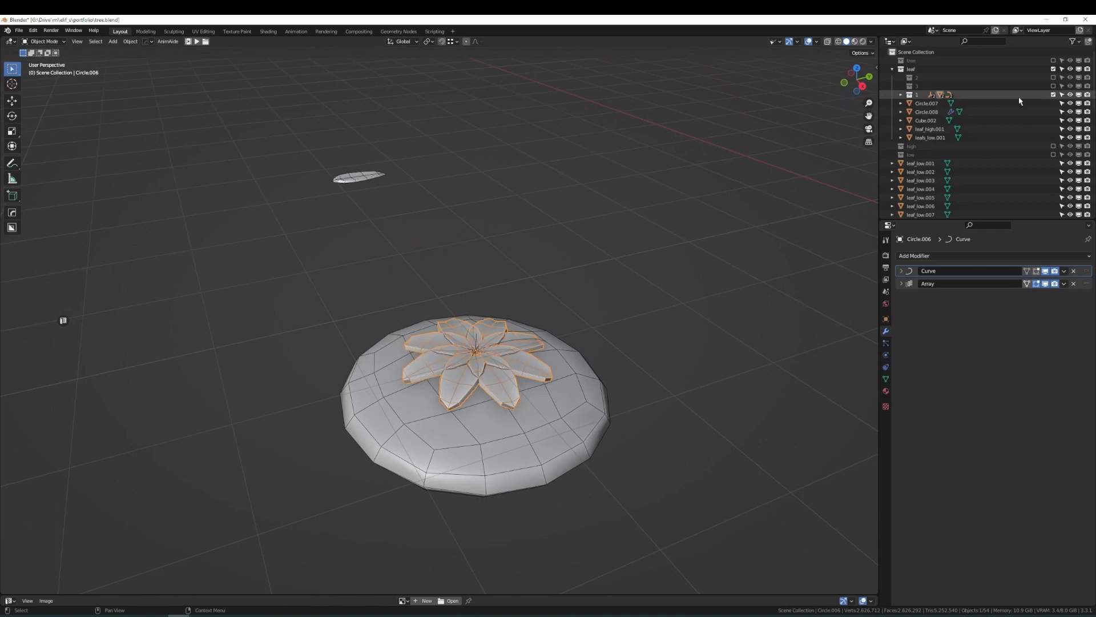
{"action": "left_click", "coordinate": [1055, 86]}
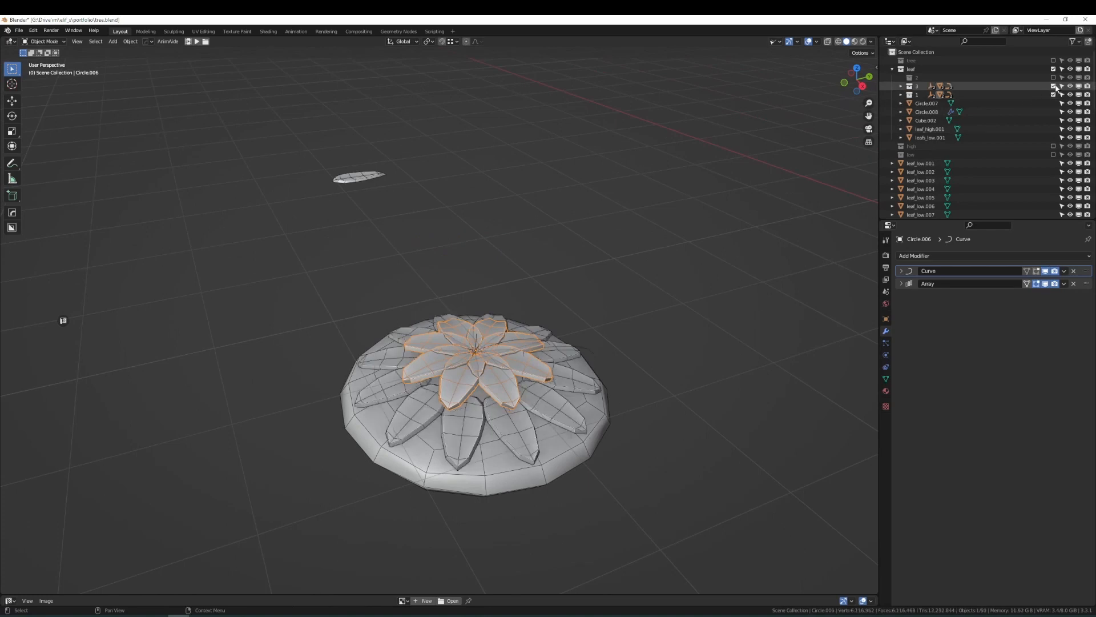
{"action": "left_click", "coordinate": [1054, 78]}
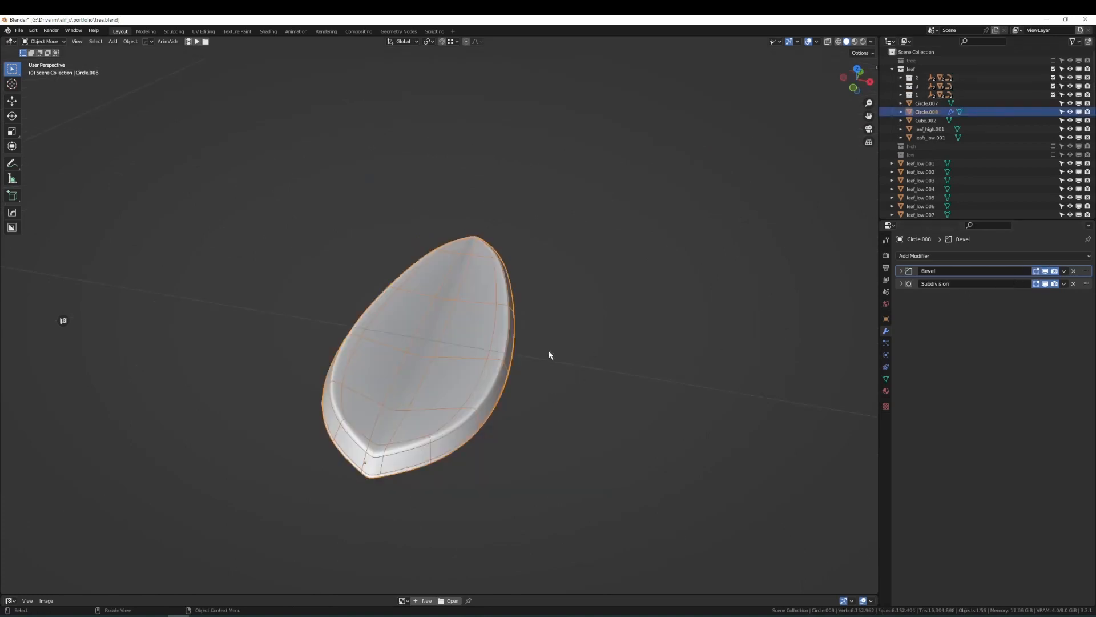
- Turn off the viewport display of the leaf's Subdivision modifier, inspect its edges in Edit Mode, and expand the Bevel modifier's settings
{"action": "middle_click_drag", "start_coordinate": [550, 355], "coordinate": [577, 345]}
{"action": "left_click", "coordinate": [1044, 284]}
{"action": "key", "text": "Tab"}
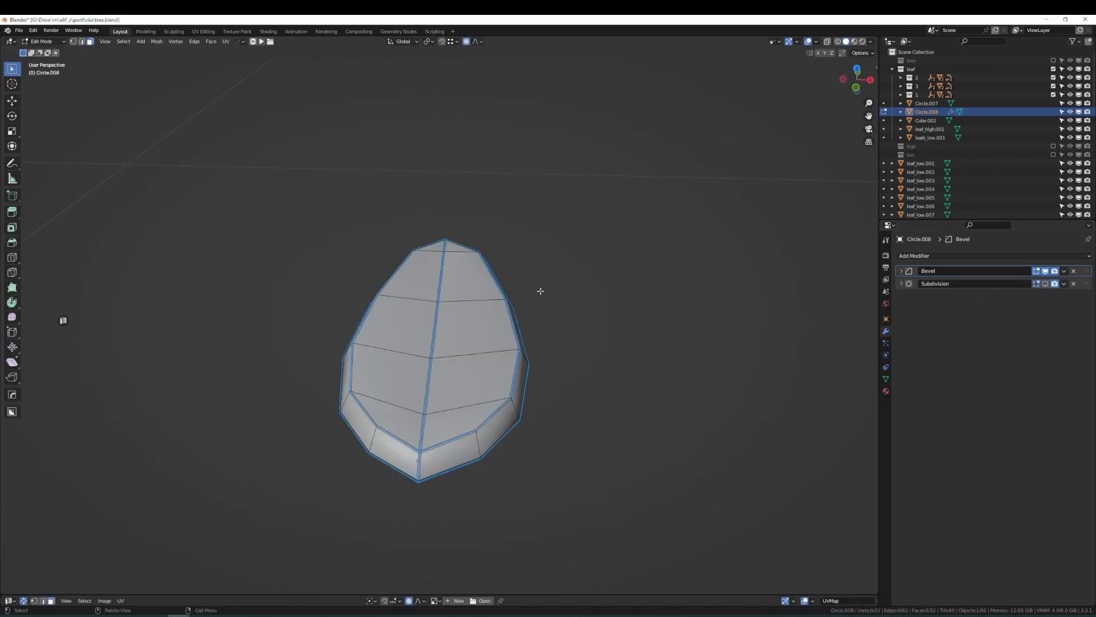
{"action": "middle_click_drag", "start_coordinate": [539, 294], "coordinate": [531, 353]}
{"action": "left_click", "coordinate": [902, 271]}
{"action": "key", "text": "Tab"}
{"action": "left_click", "coordinate": [599, 294]}
- Turn off the viewport's wireframe overlay around the sculpted single leaf on its rectangular plane
{"action": "scroll", "coordinate": [599, 293], "scroll_direction": "down", "scroll_amount": 4}
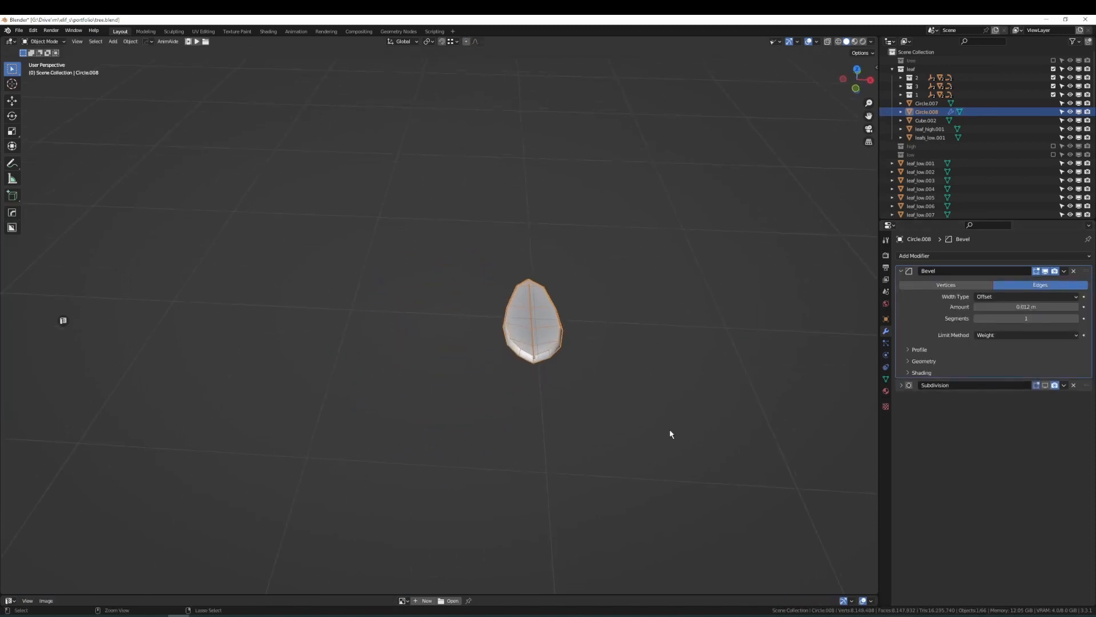
{"action": "middle_click_drag", "start_coordinate": [637, 327], "coordinate": [369, 357], "text": "shift"}
{"action": "scroll", "coordinate": [371, 358], "scroll_direction": "down", "scroll_amount": 4}
{"action": "middle_click_drag", "start_coordinate": [696, 403], "coordinate": [528, 436], "text": "shift"}
{"action": "scroll", "coordinate": [525, 425], "scroll_direction": "up", "scroll_amount": 3}
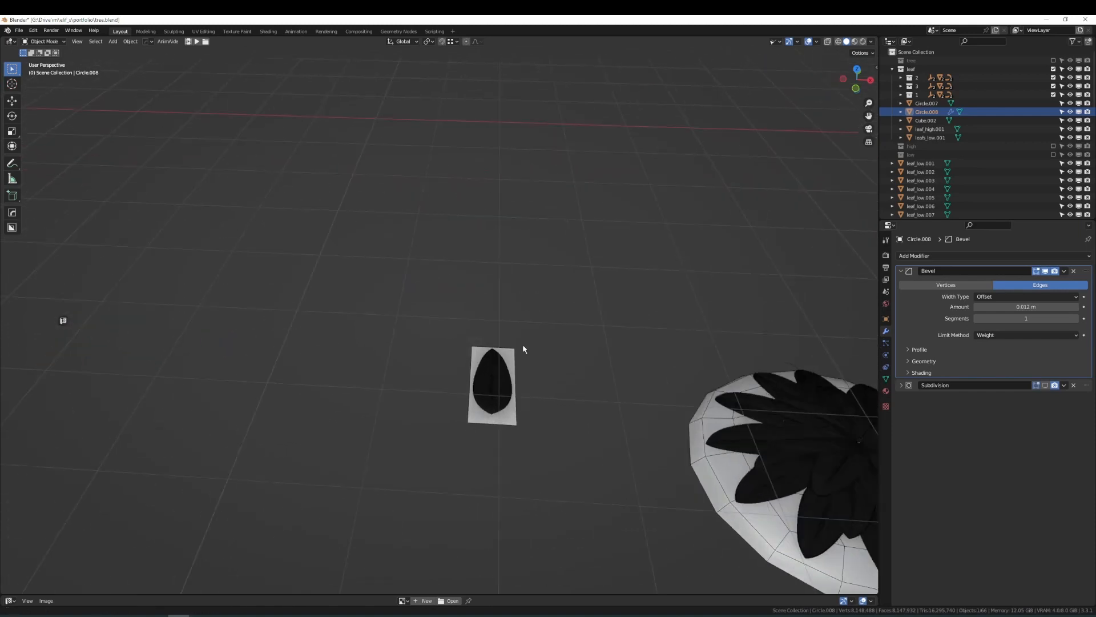
{"action": "key", "text": "alt+v"}
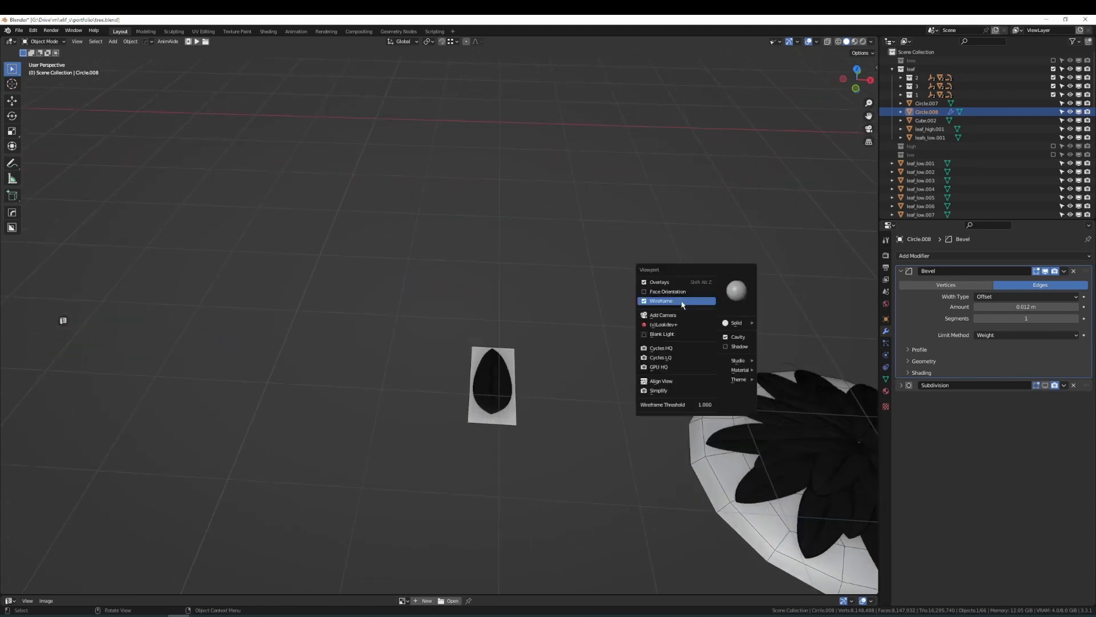
{"action": "left_click", "coordinate": [665, 302]}
{"action": "scroll", "coordinate": [492, 383], "scroll_direction": "up", "scroll_amount": 4}
{"action": "scroll", "coordinate": [508, 337], "scroll_direction": "up", "scroll_amount": 4}
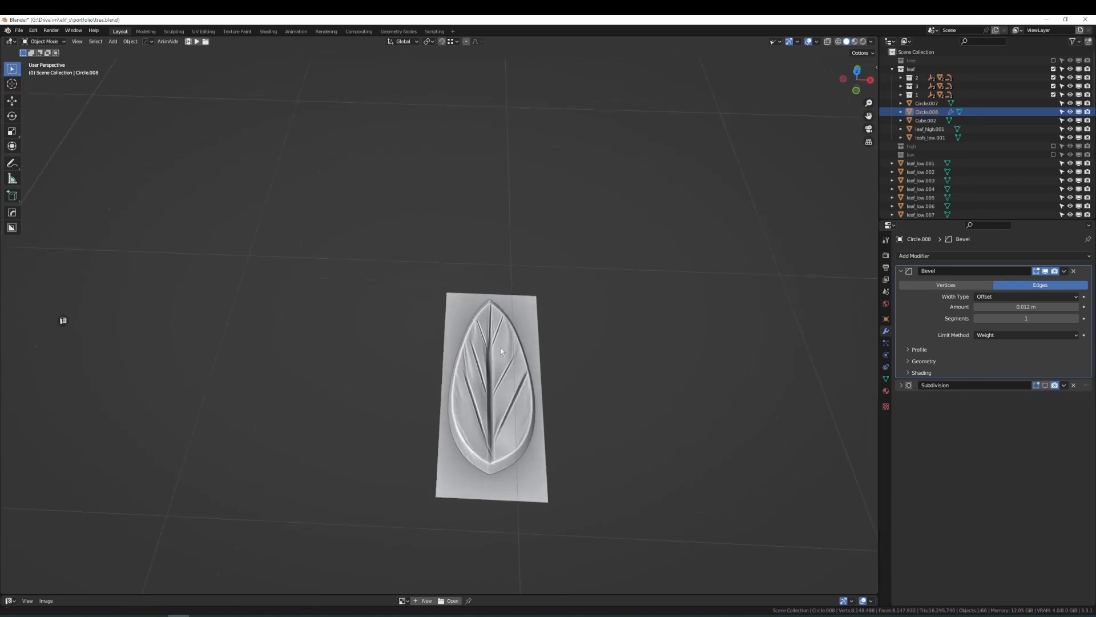
- Select the sculpted leaf leaf_high.001 and switch it to Sculpt Mode
{"action": "left_click", "coordinate": [517, 363]}
{"action": "scroll", "coordinate": [502, 426], "scroll_direction": "up", "scroll_amount": 3}
{"action": "mouse_move", "coordinate": [528, 412]}
{"action": "middle_mouse_down"}
{"action": "mouse_move", "coordinate": [529, 354]}
{"action": "mouse_move", "coordinate": [527, 364]}
{"action": "mouse_move", "coordinate": [561, 311]}
{"action": "mouse_move", "coordinate": [497, 353]}
{"action": "middle_mouse_up"}
{"action": "key", "text": "ctrl+Tab"}
{"action": "left_click", "coordinate": [575, 441]}
{"action": "scroll", "coordinate": [497, 345], "scroll_direction": "up", "scroll_amount": 2}
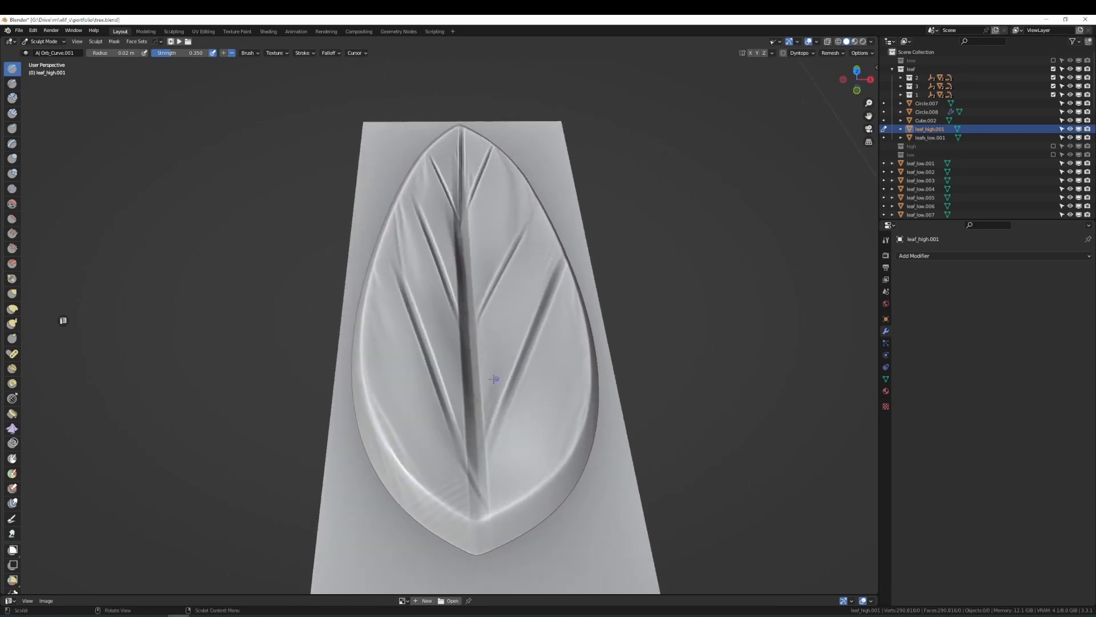
- Set the sculpt brush radius to 0.19 m, and undo a trial stroke on the leaf's lower half
{"action": "key", "text": "f"}
{"action": "left_click", "coordinate": [560, 350]}
{"action": "left_click_drag", "start_coordinate": [498, 444], "coordinate": [549, 368]}
{"action": "key", "text": "ctrl+z"}
- Carve additional diagonal veins on both sides of the leaf's midrib with the Orb_Line_Large.001 brush, and return to Object Mode
{"action": "left_click", "coordinate": [885, 240]}
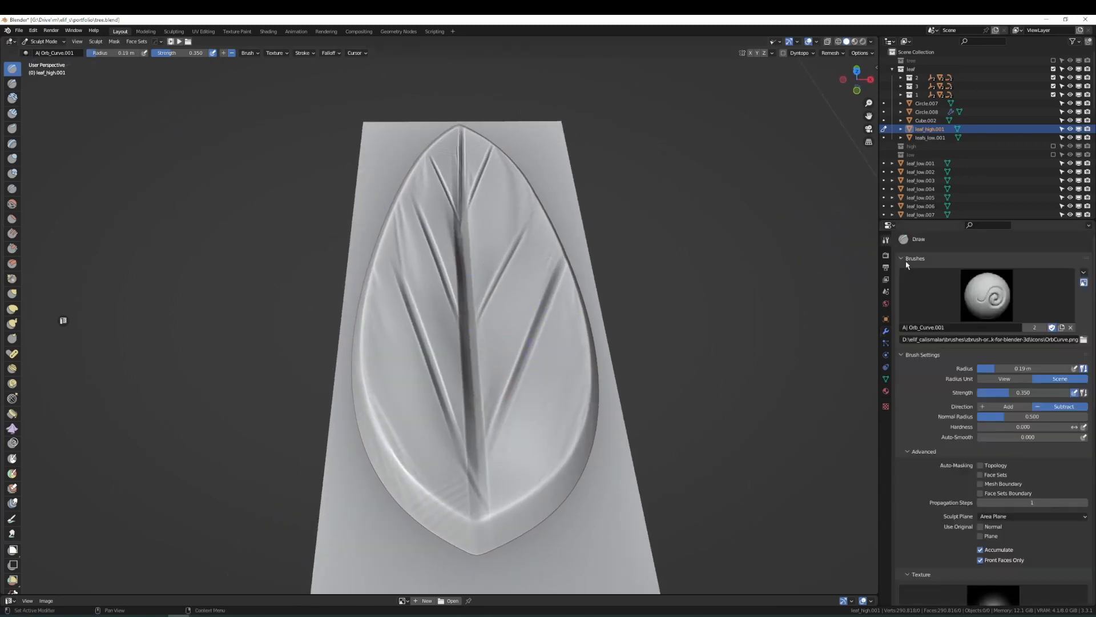
{"action": "left_click", "coordinate": [986, 295]}
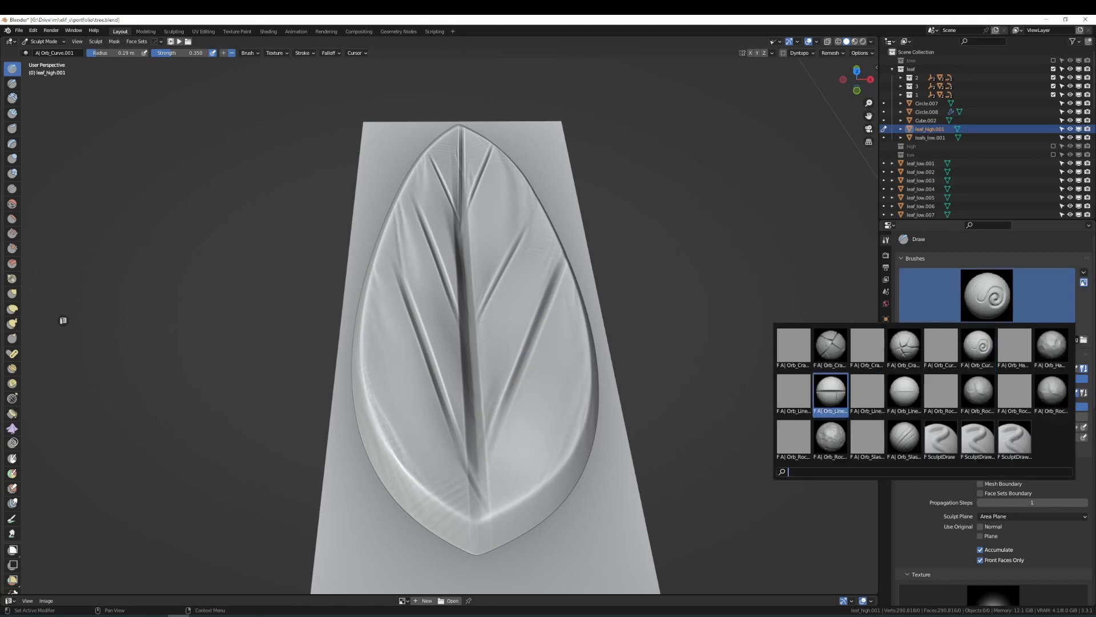
{"action": "left_click", "coordinate": [837, 395]}
{"action": "left_click_drag", "start_coordinate": [471, 478], "coordinate": [567, 367]}
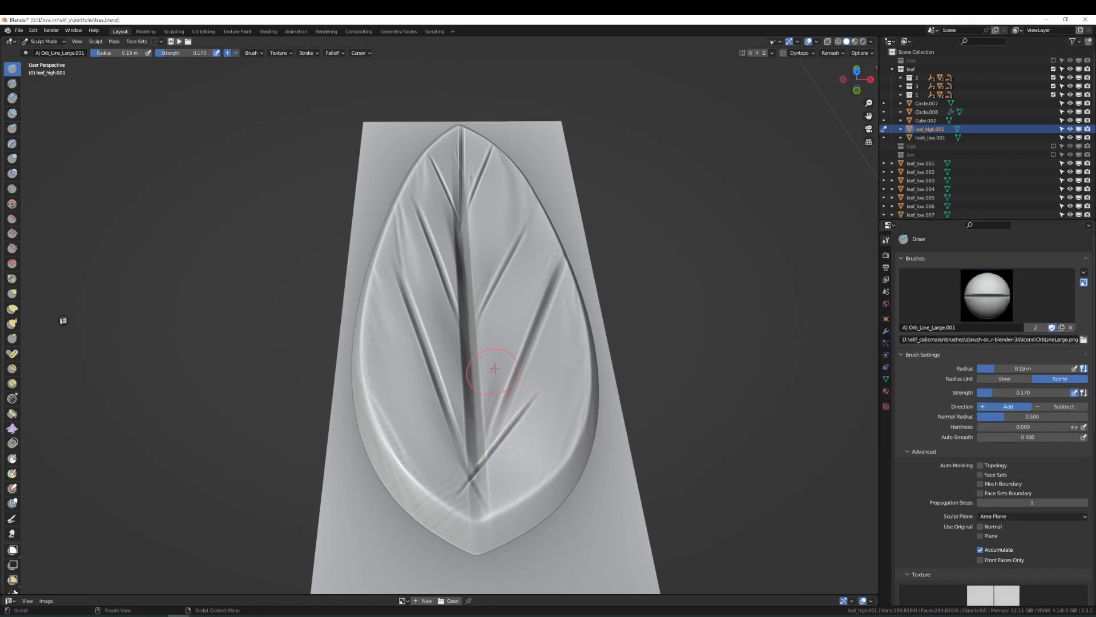
{"action": "left_click_drag", "start_coordinate": [483, 404], "coordinate": [510, 320]}
{"action": "left_click_drag", "start_coordinate": [461, 264], "coordinate": [497, 205]}
{"action": "left_click_drag", "start_coordinate": [472, 348], "coordinate": [430, 287]}
{"action": "middle_click_drag", "start_coordinate": [474, 260], "coordinate": [474, 267], "text": "ctrl"}
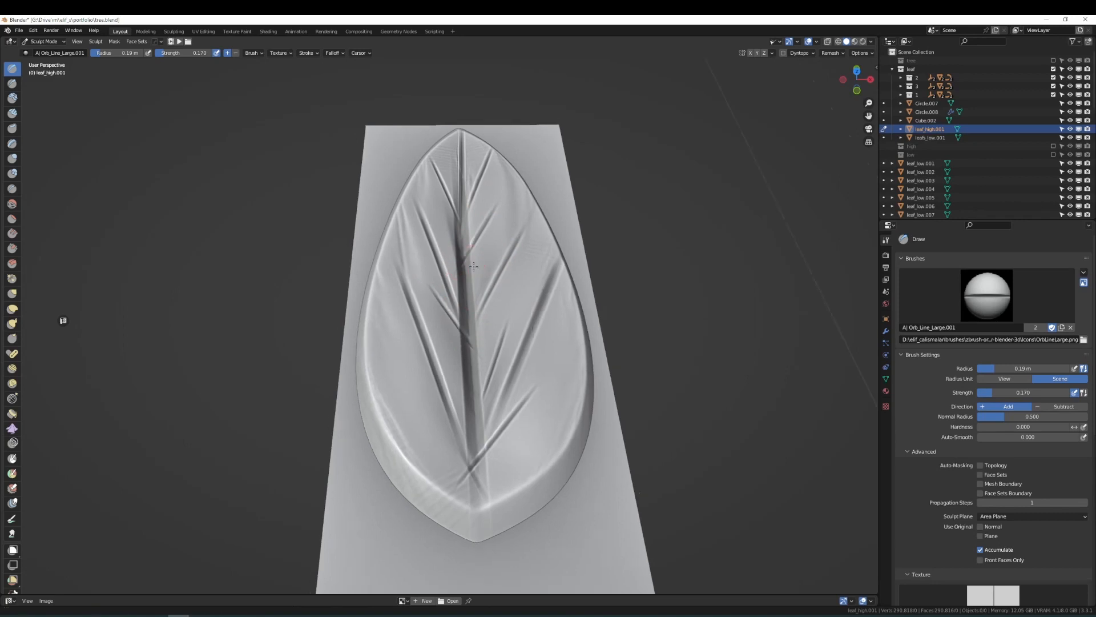
{"action": "scroll", "coordinate": [474, 266], "scroll_direction": "down", "scroll_amount": 3}
{"action": "key", "text": "ctrl+Tab"}
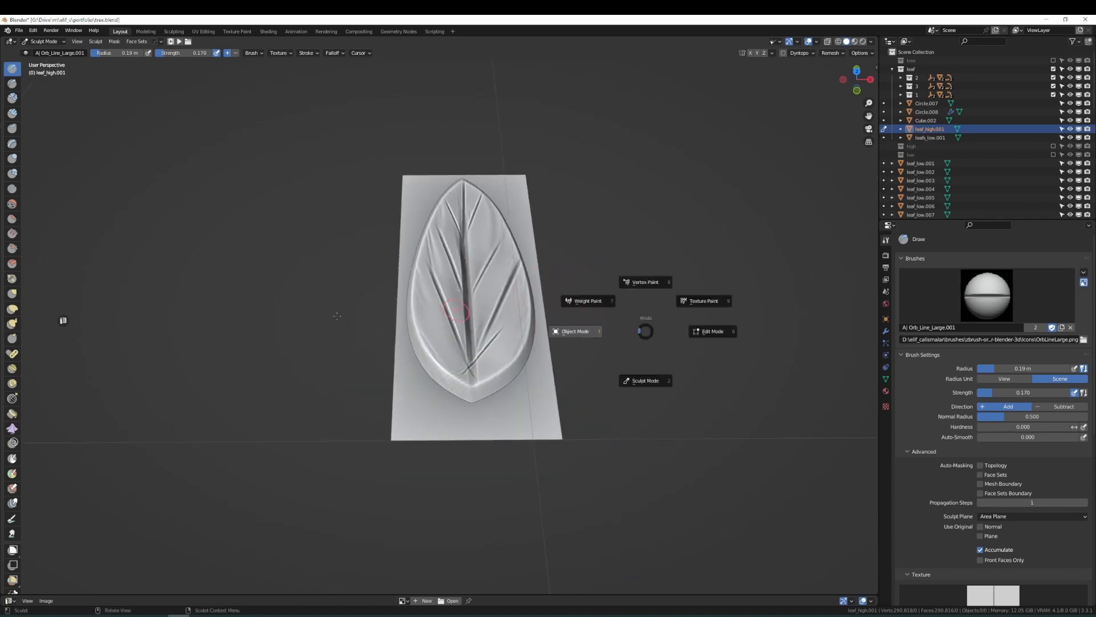
{"action": "left_click", "coordinate": [337, 316]}
- Examine the sculpted leaf cluster on its low-poly dome and compare it with the other leaf pieces on the grid
{"action": "scroll", "coordinate": [474, 415], "scroll_direction": "down", "scroll_amount": 7}
{"action": "middle_click_drag", "start_coordinate": [577, 375], "coordinate": [371, 397], "text": "shift"}
{"action": "scroll", "coordinate": [535, 343], "scroll_direction": "up", "scroll_amount": 3}
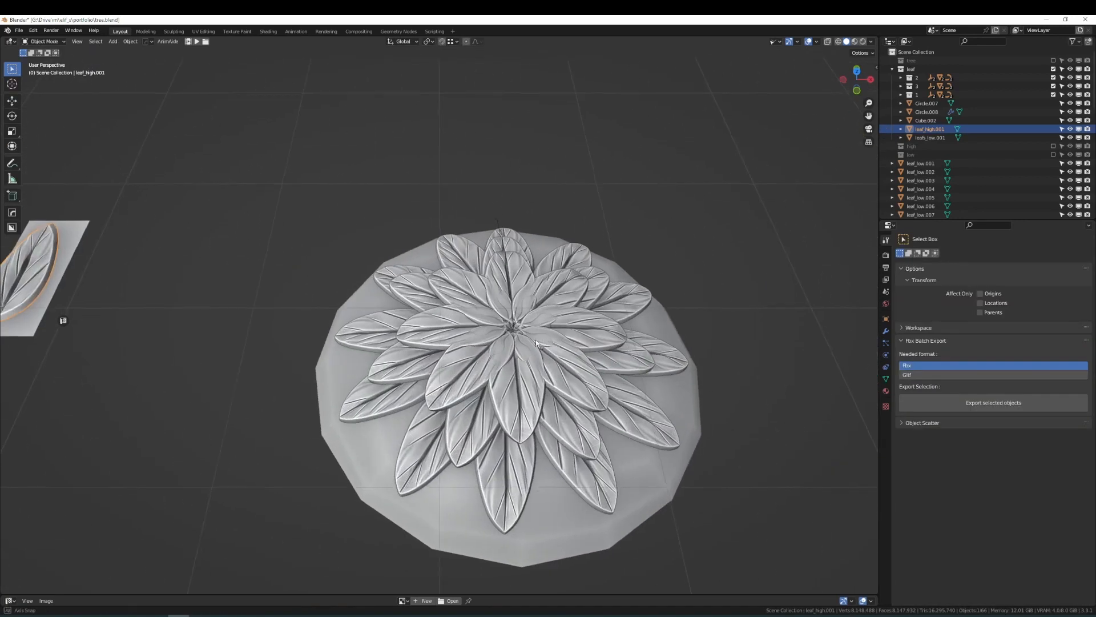
{"action": "scroll", "coordinate": [535, 339], "scroll_direction": "down", "scroll_amount": 4}
{"action": "middle_click_drag", "start_coordinate": [536, 339], "coordinate": [135, 292]}
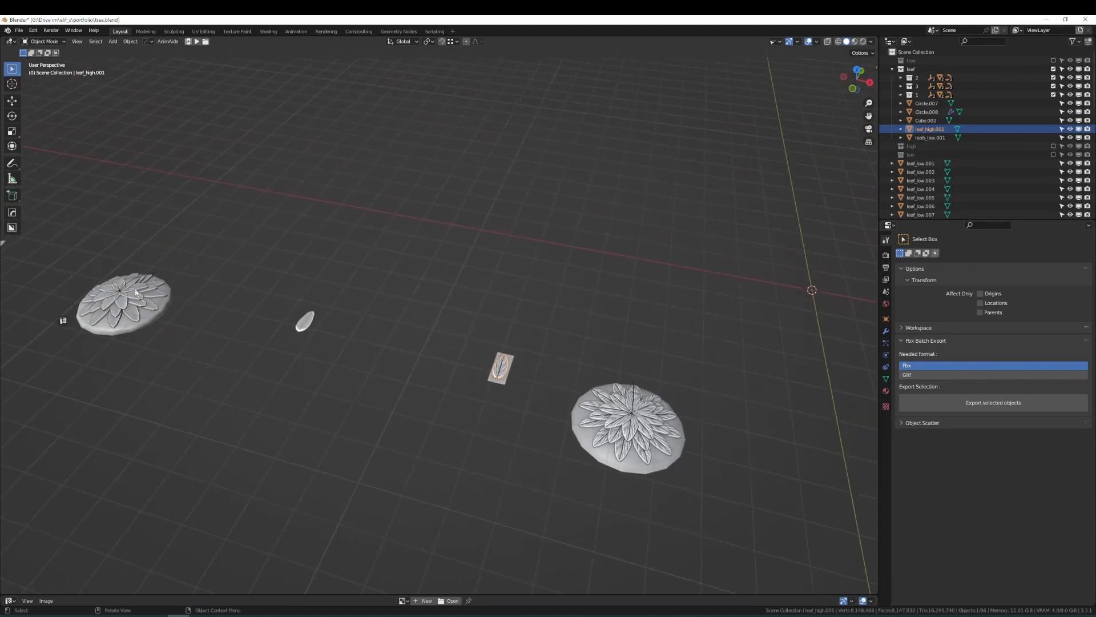
{"action": "scroll", "coordinate": [645, 431], "scroll_direction": "up", "scroll_amount": 6}
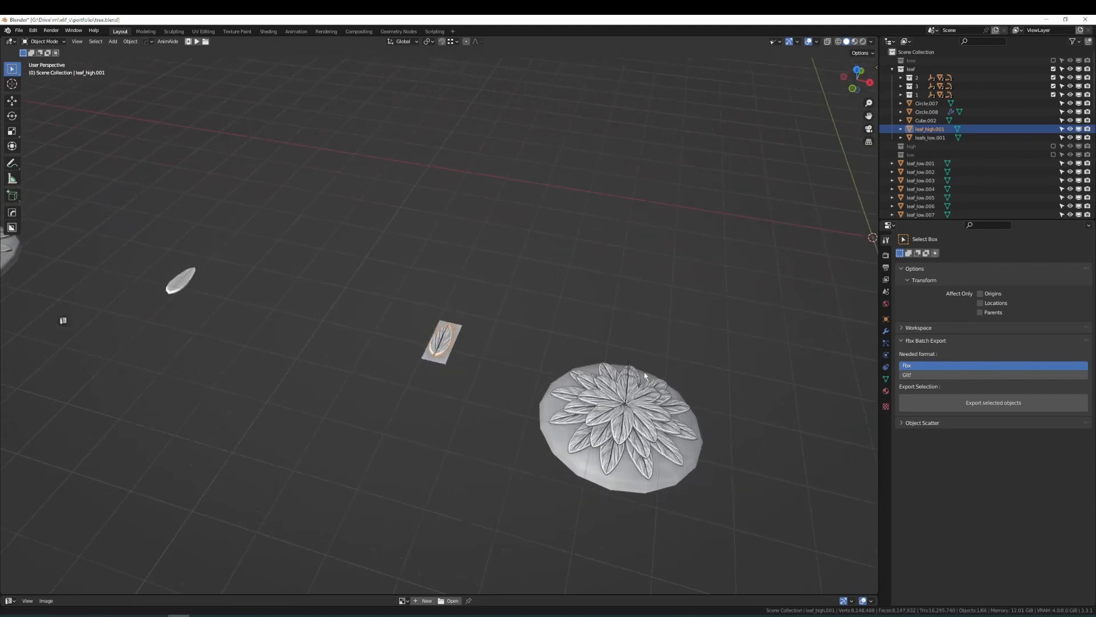
{"action": "middle_click_drag", "start_coordinate": [646, 430], "coordinate": [607, 342]}
- Exclude leaf collections 1, 2 and 3 and their parent leaf collection from the view layer
{"action": "left_click", "coordinate": [615, 370]}
{"action": "scroll", "coordinate": [609, 366], "scroll_direction": "down", "scroll_amount": 2}
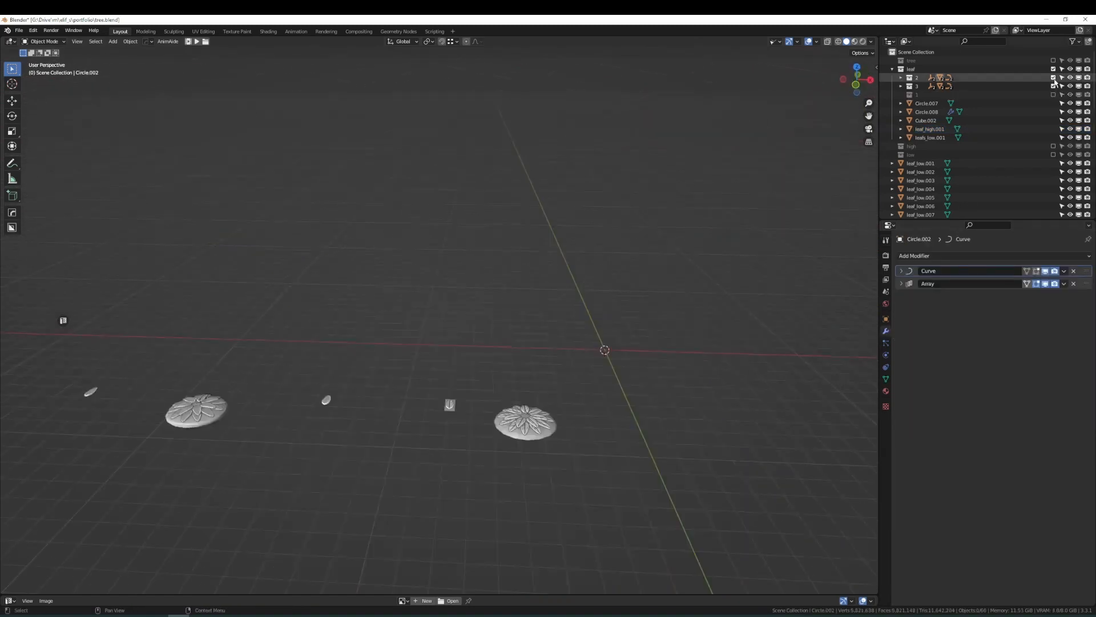
{"action": "left_click", "coordinate": [1053, 77]}
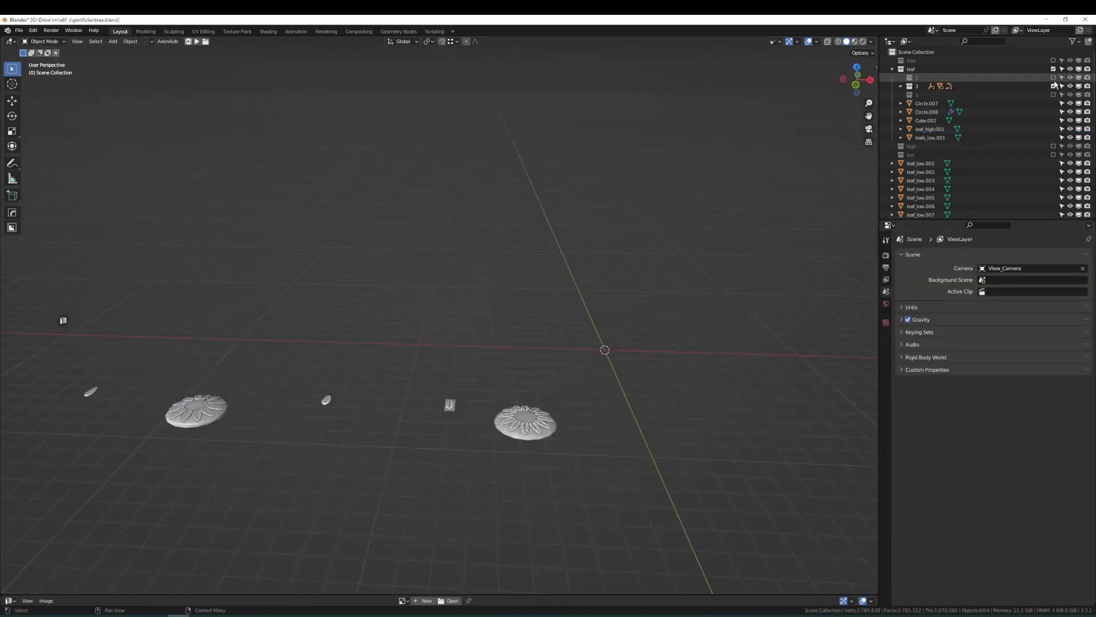
{"action": "left_click", "coordinate": [1054, 86]}
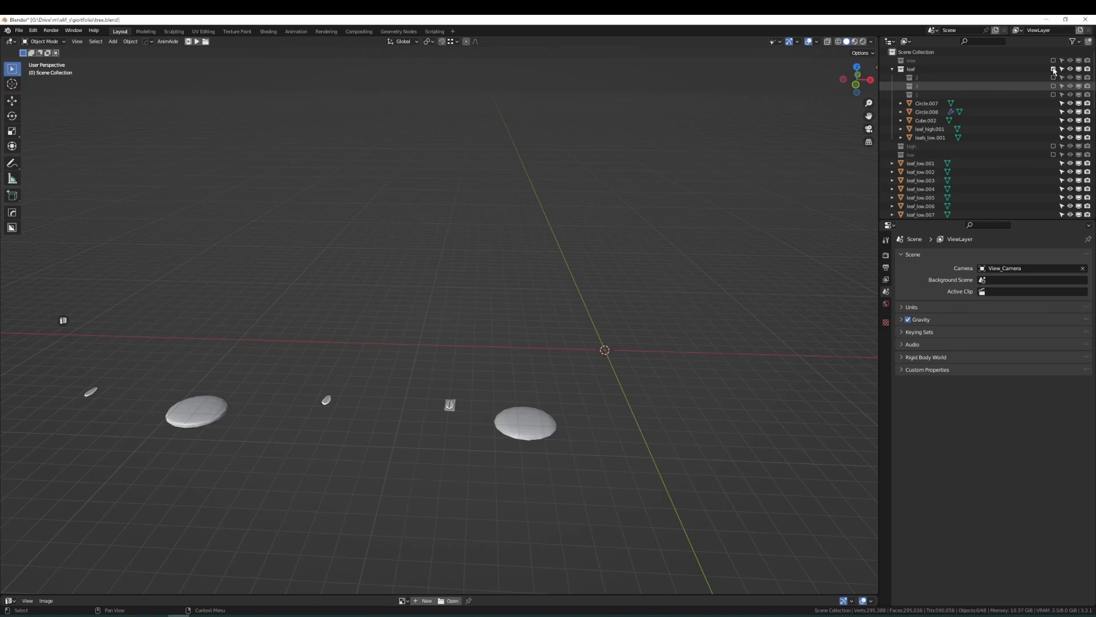
{"action": "left_click", "coordinate": [1054, 69]}
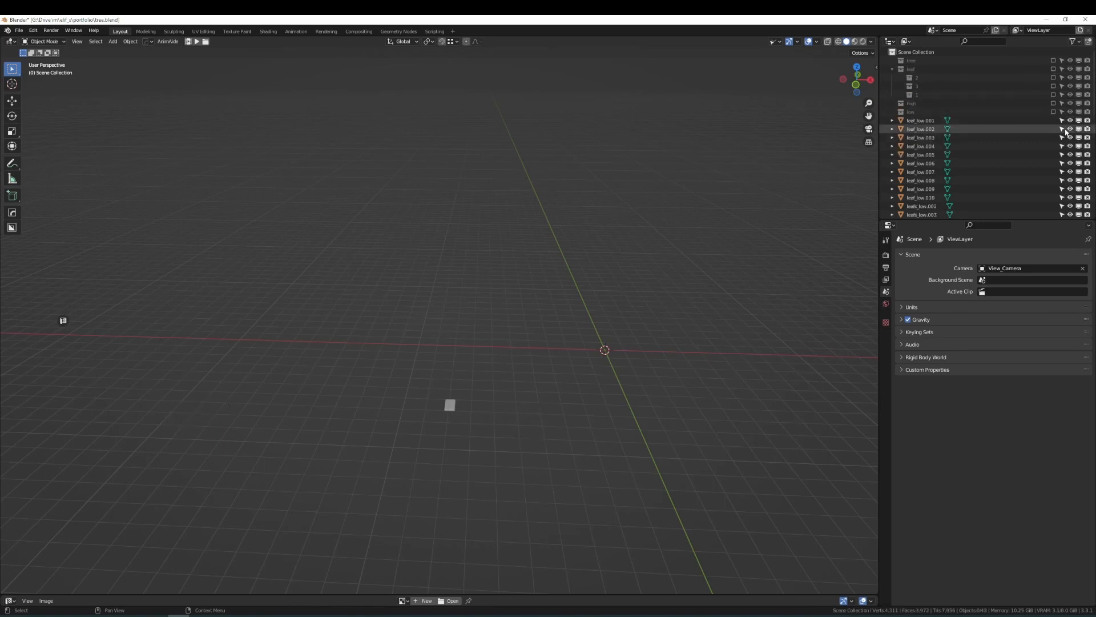
- Include the low and high collections in the view layer to show the tree, leaf cluster and single leaf
{"action": "left_click", "coordinate": [1054, 112]}
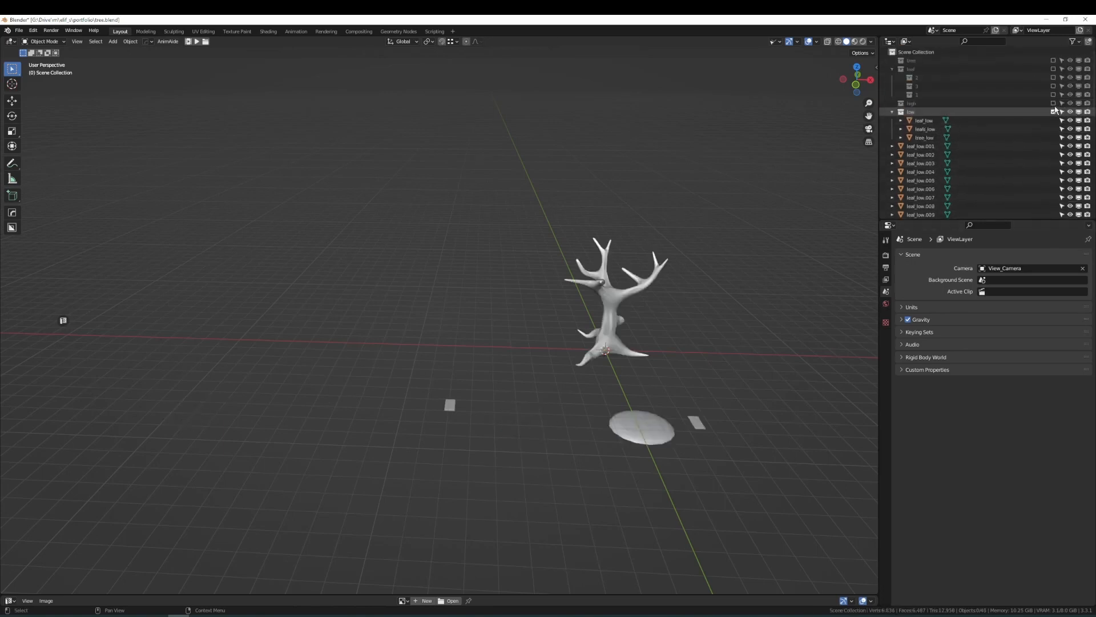
{"action": "middle_click_drag", "start_coordinate": [754, 306], "coordinate": [743, 249], "text": "ctrl"}
{"action": "middle_click_drag", "start_coordinate": [630, 429], "coordinate": [612, 401], "text": "shift"}
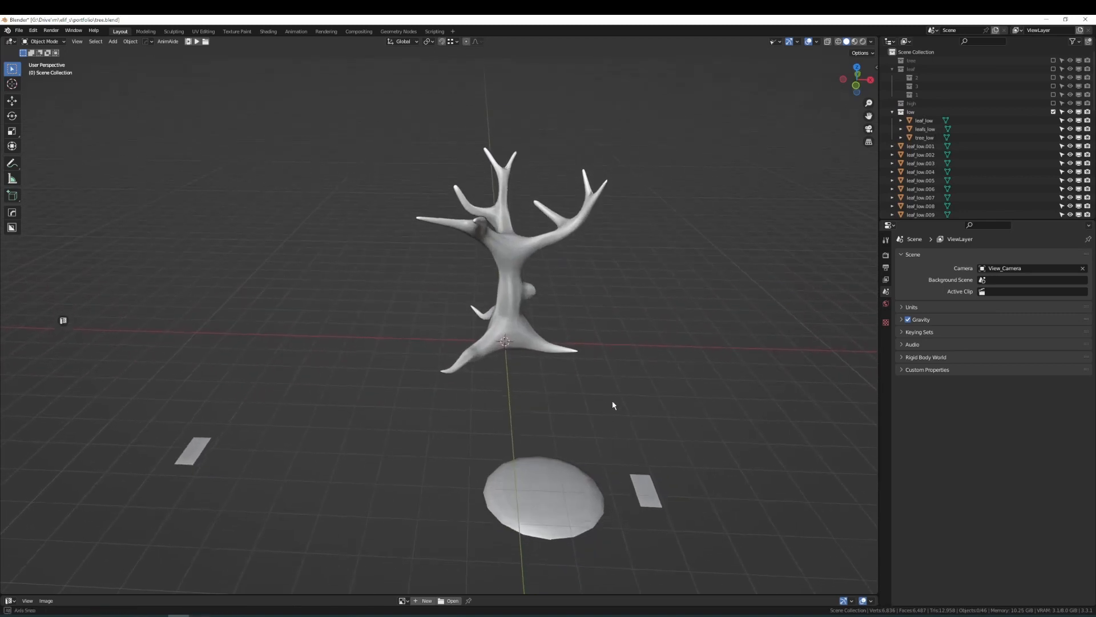
{"action": "left_click", "coordinate": [1053, 103]}
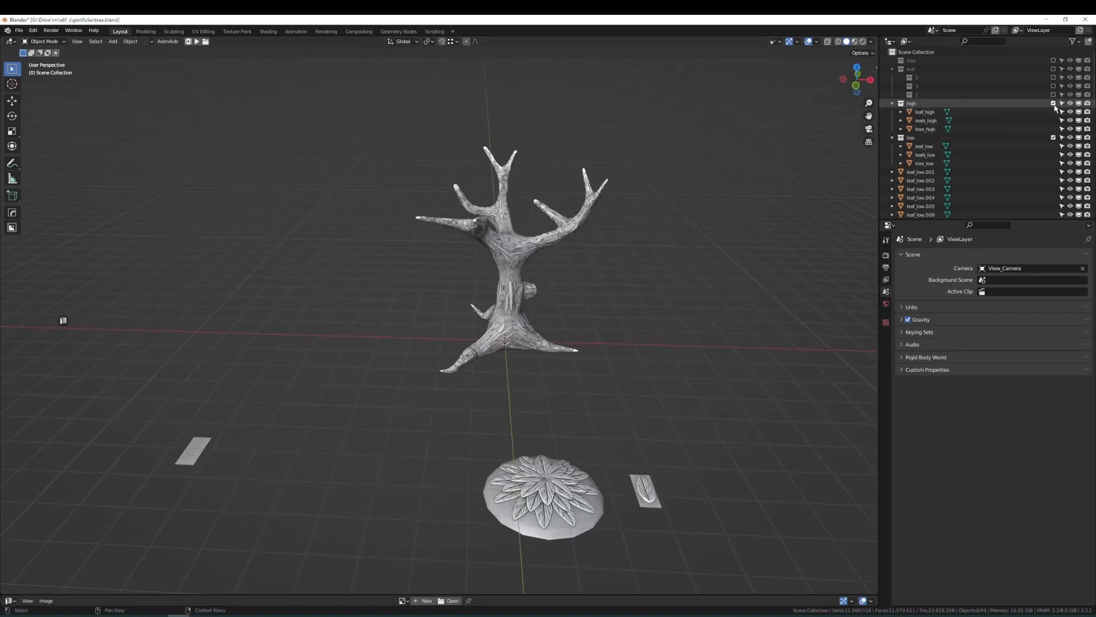
{"action": "scroll", "coordinate": [615, 438], "scroll_direction": "up", "scroll_amount": 1}
{"action": "middle_click_drag", "start_coordinate": [617, 437], "coordinate": [579, 498]}
- Enlarge the UV editor area beneath the viewport to about a third of the window height
{"action": "left_click", "coordinate": [579, 499]}
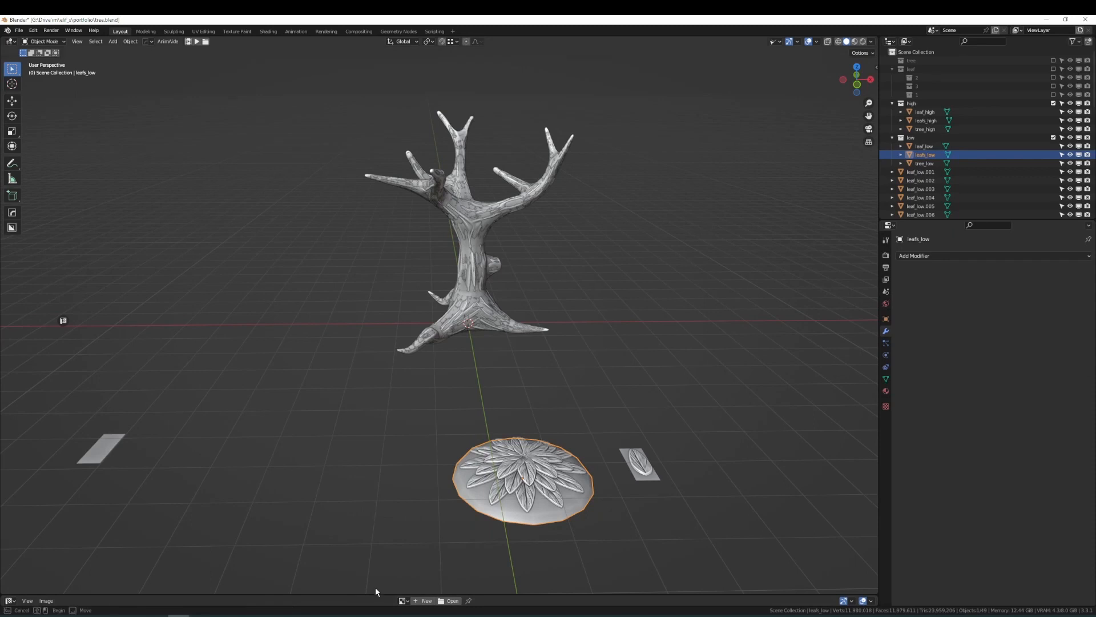
{"action": "left_click", "coordinate": [375, 587]}
{"action": "left_click_drag", "start_coordinate": [372, 593], "coordinate": [371, 387]}
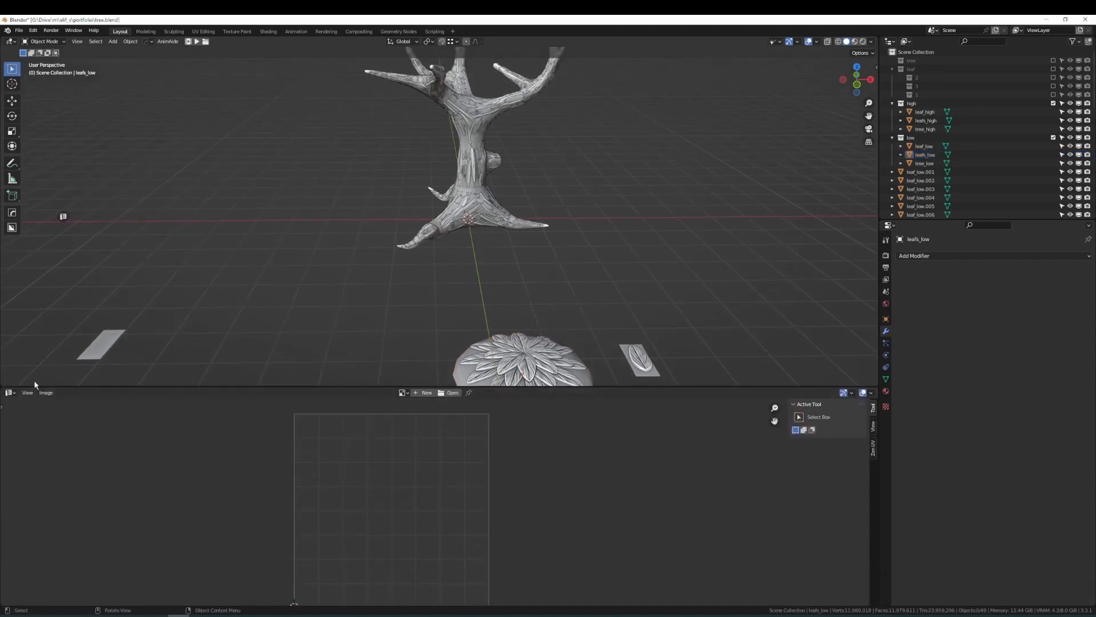
{"action": "left_click", "coordinate": [9, 392]}
{"action": "scroll", "coordinate": [486, 369], "scroll_direction": "down", "scroll_amount": 2}
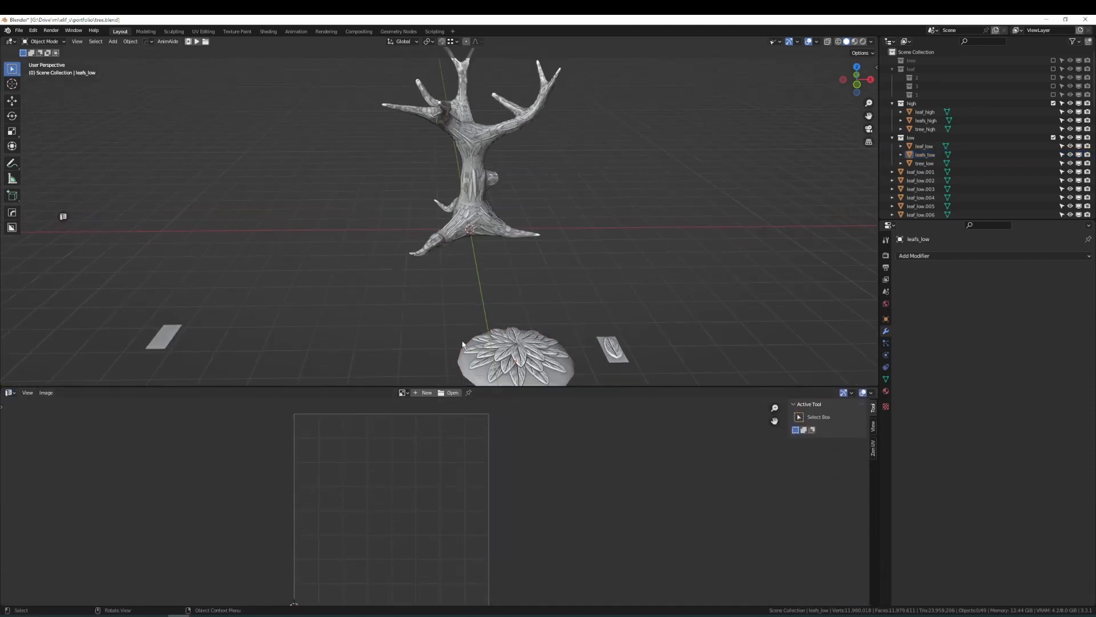
- Select leafs_low and leaf_low together and view their UV islands in Edit Mode
{"action": "left_click", "coordinate": [509, 361]}
{"action": "middle_click_drag", "start_coordinate": [635, 358], "coordinate": [605, 308], "text": "shift"}
{"action": "left_click", "coordinate": [581, 293], "text": "shift"}
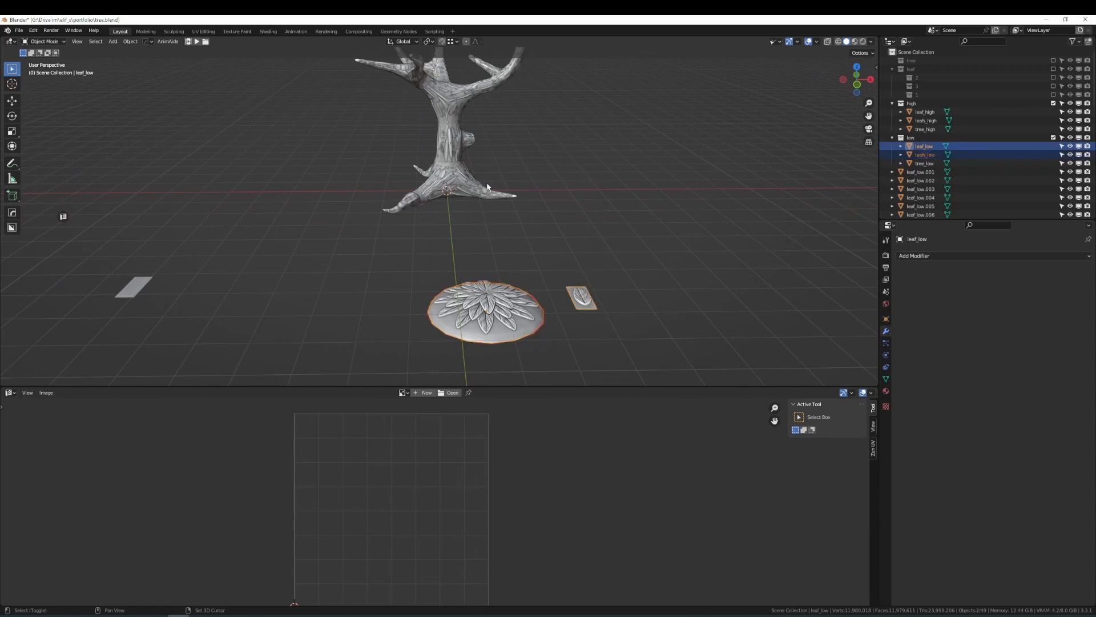
{"action": "key", "text": "Tab"}
{"action": "left_click", "coordinate": [593, 221]}
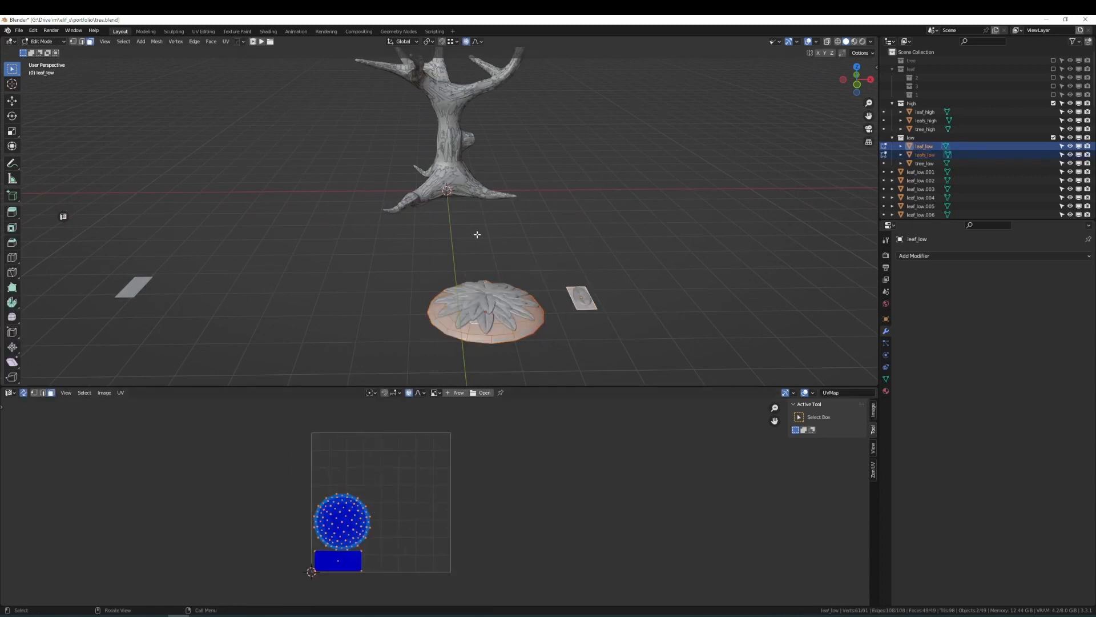
{"action": "key", "text": "Tab"}
{"action": "left_click", "coordinate": [477, 254]}
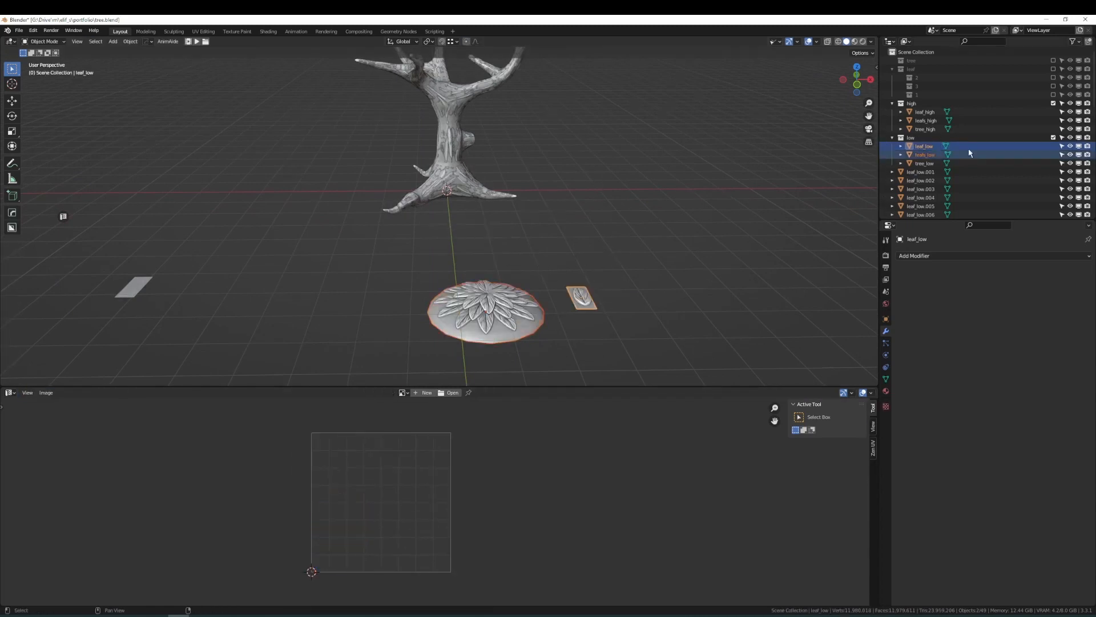
- Add tree_low to the selection and examine the shared UV layout of all three low-poly meshes in Edit Mode
{"action": "left_click", "coordinate": [925, 163], "text": "ctrl"}
{"action": "key", "text": "Tab"}
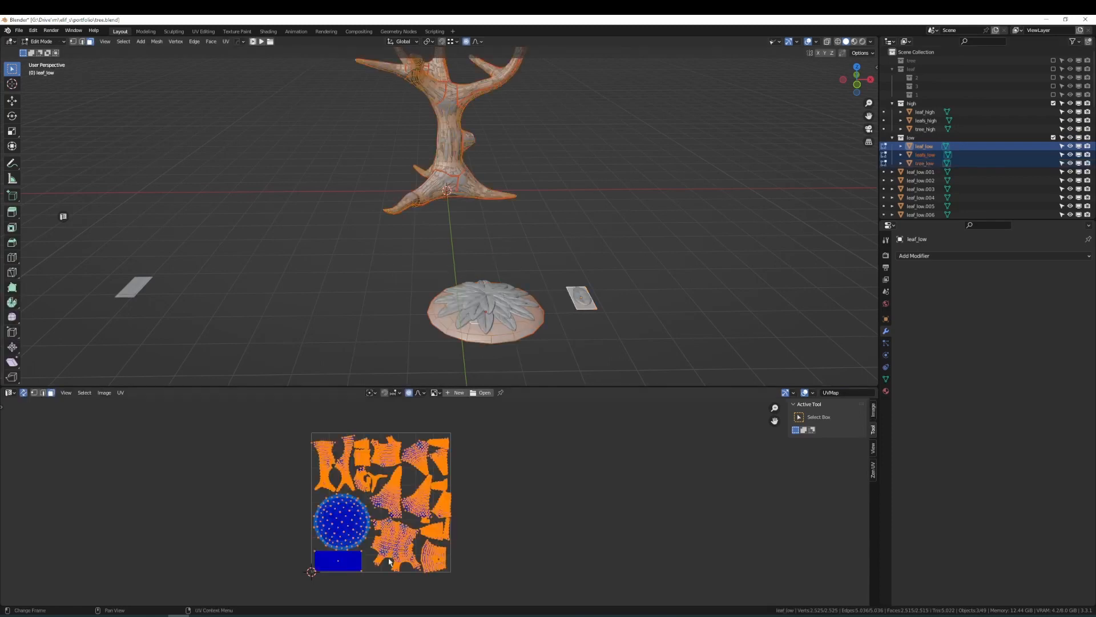
{"action": "scroll", "coordinate": [389, 561], "scroll_direction": "up", "scroll_amount": 2}
{"action": "scroll", "coordinate": [389, 562], "scroll_direction": "down", "scroll_amount": 1}
{"action": "key", "text": "Tab"}
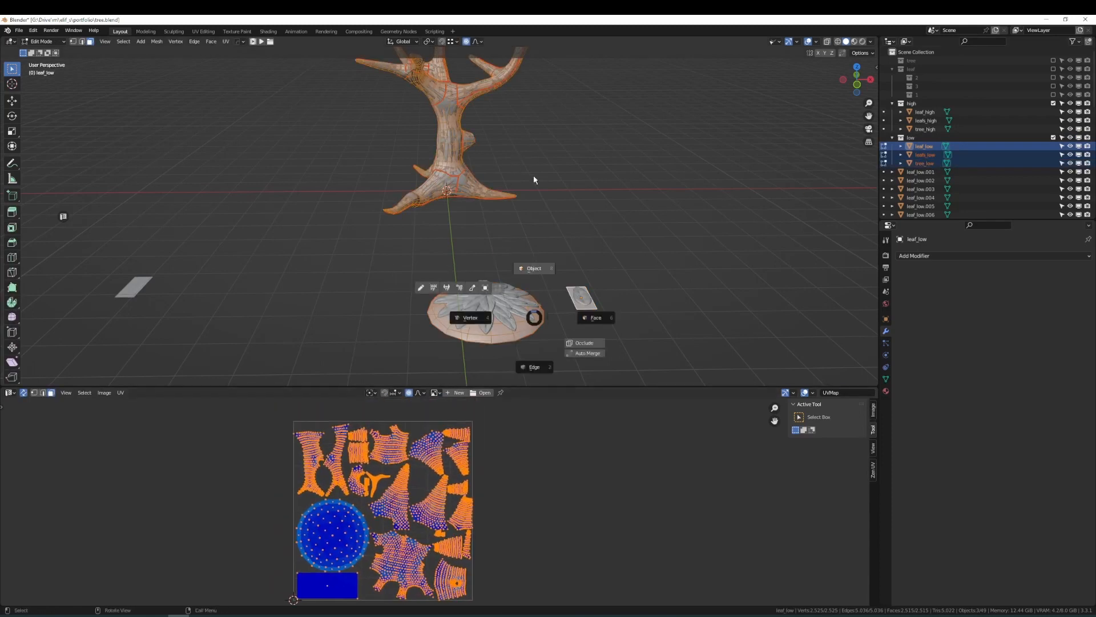
{"action": "left_click", "coordinate": [534, 180]}
{"action": "middle_click_drag", "start_coordinate": [531, 194], "coordinate": [562, 250]}
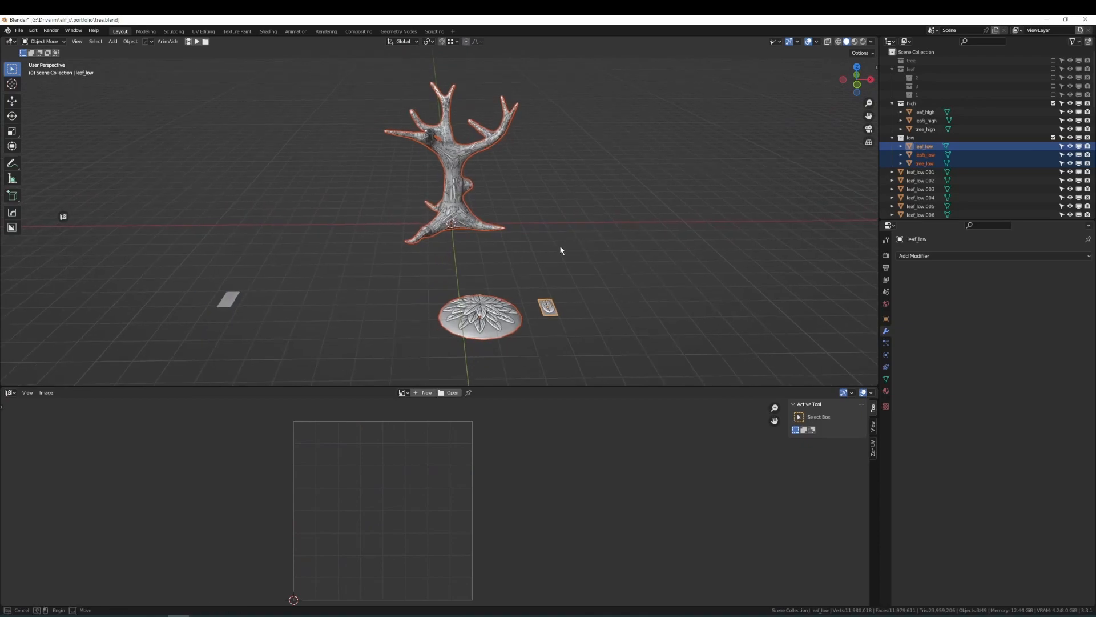
{"action": "left_click", "coordinate": [563, 254]}
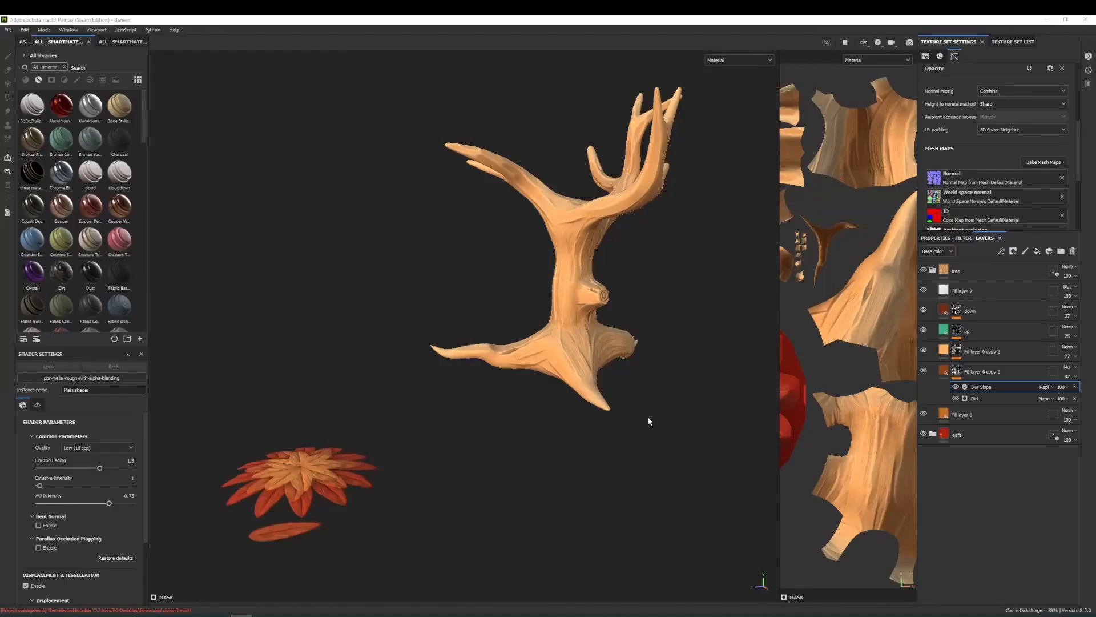
- Switch to Substance 3D Painter and examine the textured tree's trunk, knot, roots and branches from several sides
{"action": "mouse_move", "coordinate": [650, 421]}
{"action": "left_mouse_down", "text": "alt"}
{"action": "mouse_move", "coordinate": [606, 411]}
{"action": "mouse_move", "coordinate": [607, 337]}
{"action": "left_mouse_up", "text": "alt"}
{"action": "right_click_drag", "start_coordinate": [607, 337], "coordinate": [634, 359], "text": "alt"}
{"action": "left_click_drag", "start_coordinate": [634, 360], "coordinate": [599, 406], "text": "alt"}
{"action": "right_click_drag", "start_coordinate": [599, 405], "coordinate": [615, 429], "text": "alt"}
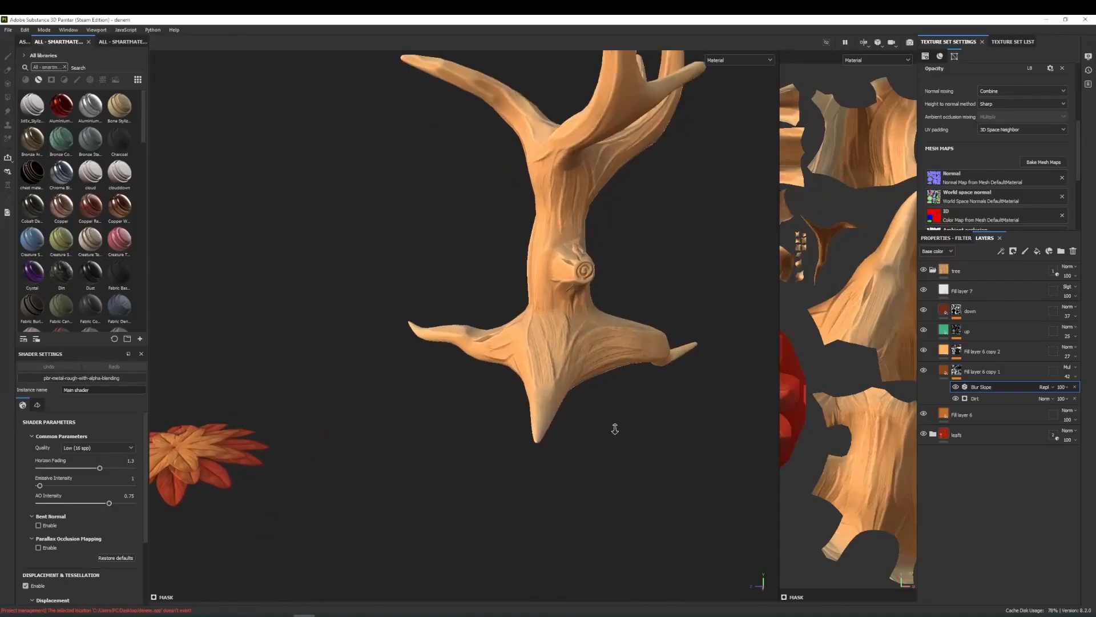
{"action": "mouse_move", "coordinate": [615, 429]}
{"action": "left_mouse_down", "text": "alt"}
{"action": "mouse_move", "coordinate": [656, 393]}
{"action": "mouse_move", "coordinate": [656, 343]}
{"action": "mouse_move", "coordinate": [610, 356]}
{"action": "mouse_move", "coordinate": [670, 372]}
{"action": "left_mouse_up", "text": "alt"}
{"action": "mouse_move", "coordinate": [670, 372]}
{"action": "right_mouse_down", "text": "alt"}
{"action": "mouse_move", "coordinate": [626, 245]}
{"action": "mouse_move", "coordinate": [656, 516]}
{"action": "right_mouse_up", "text": "alt"}
{"action": "mouse_move", "coordinate": [656, 516]}
{"action": "left_mouse_down", "text": "alt"}
{"action": "mouse_move", "coordinate": [568, 267]}
{"action": "mouse_move", "coordinate": [506, 299]}
{"action": "mouse_move", "coordinate": [616, 367]}
{"action": "mouse_move", "coordinate": [619, 329]}
{"action": "left_mouse_up", "text": "alt"}
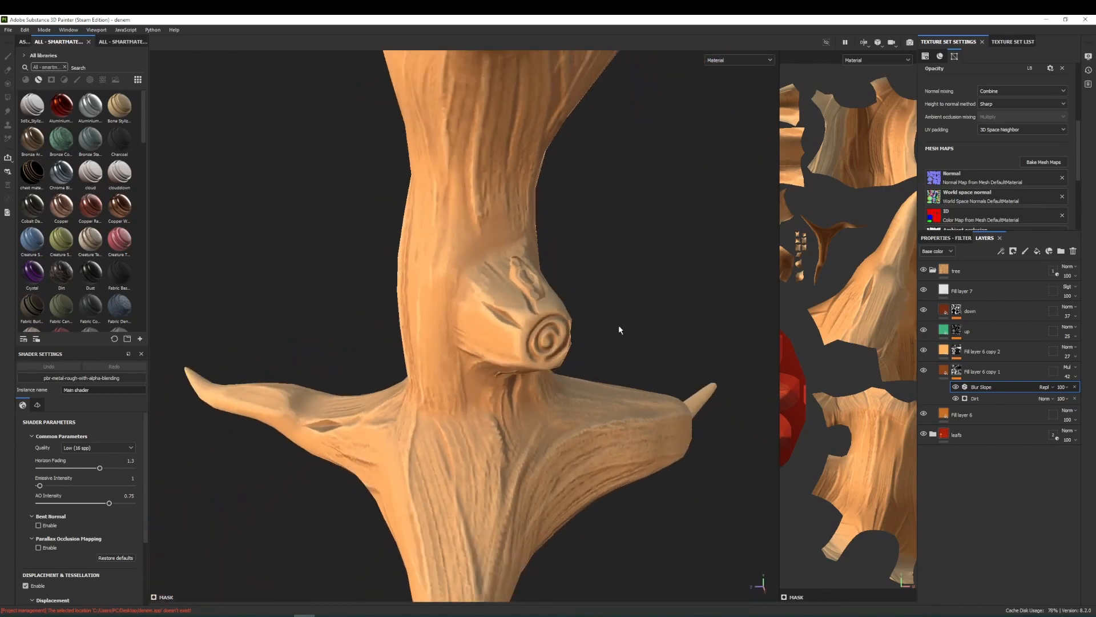
{"action": "right_click_drag", "start_coordinate": [620, 330], "coordinate": [541, 208], "text": "alt"}
{"action": "left_click_drag", "start_coordinate": [541, 207], "coordinate": [607, 319], "text": "alt"}
- Examine the common mesh map baking parameters, from the high definition mesh to antialiasing, mesh name matching and the mesh suffixes
{"action": "left_click", "coordinate": [1043, 162]}
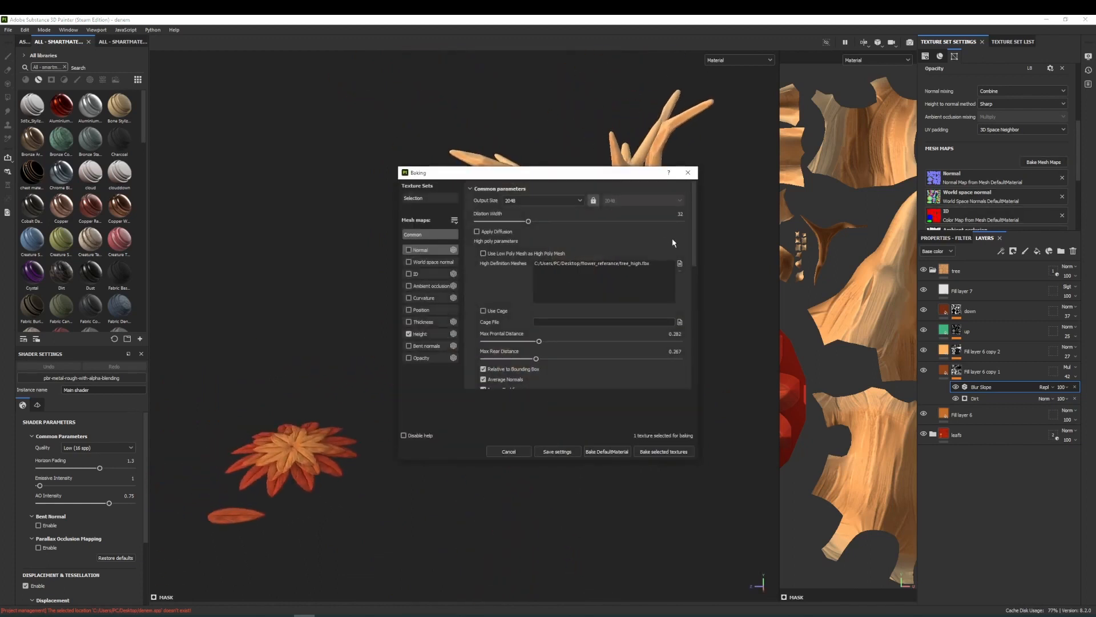
{"action": "left_click_drag", "start_coordinate": [695, 234], "coordinate": [693, 302]}
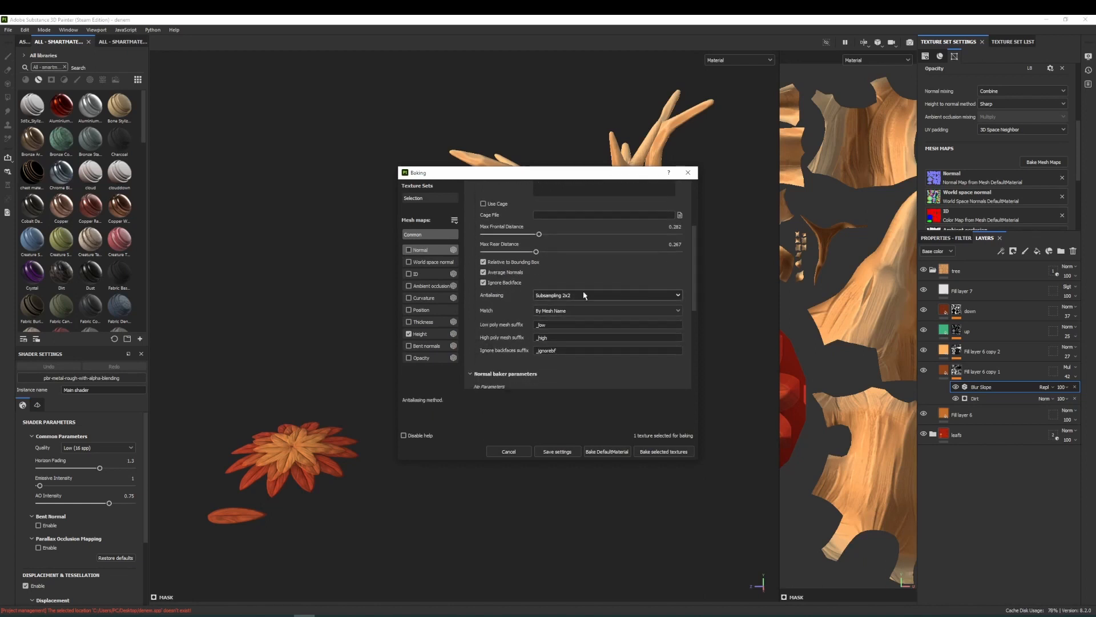
{"action": "left_click", "coordinate": [689, 173]}
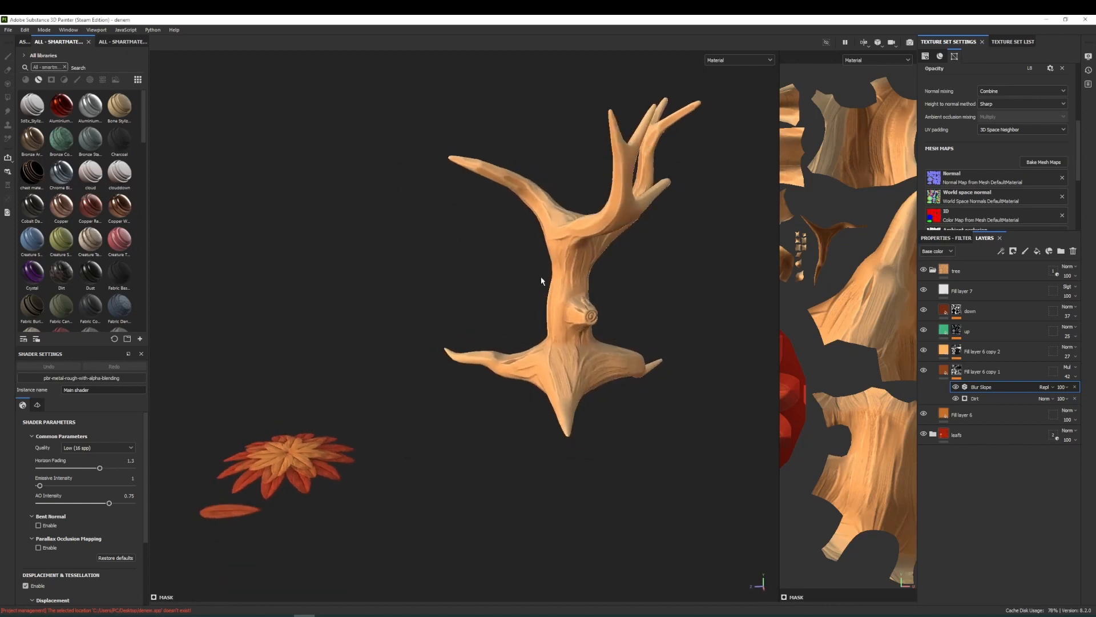
- Hide every layer above Fill layer 6 in the tree folder and check the base color alone on the tree
{"action": "left_click_drag", "start_coordinate": [552, 303], "coordinate": [575, 303], "text": "alt"}
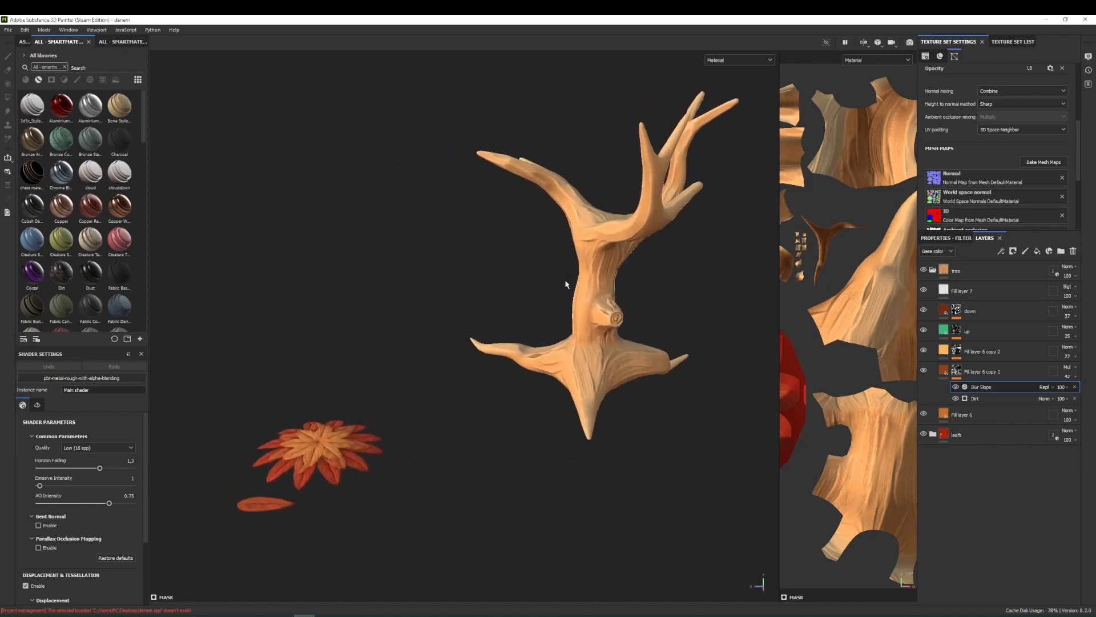
{"action": "right_click_drag", "start_coordinate": [598, 300], "coordinate": [617, 337], "text": "alt"}
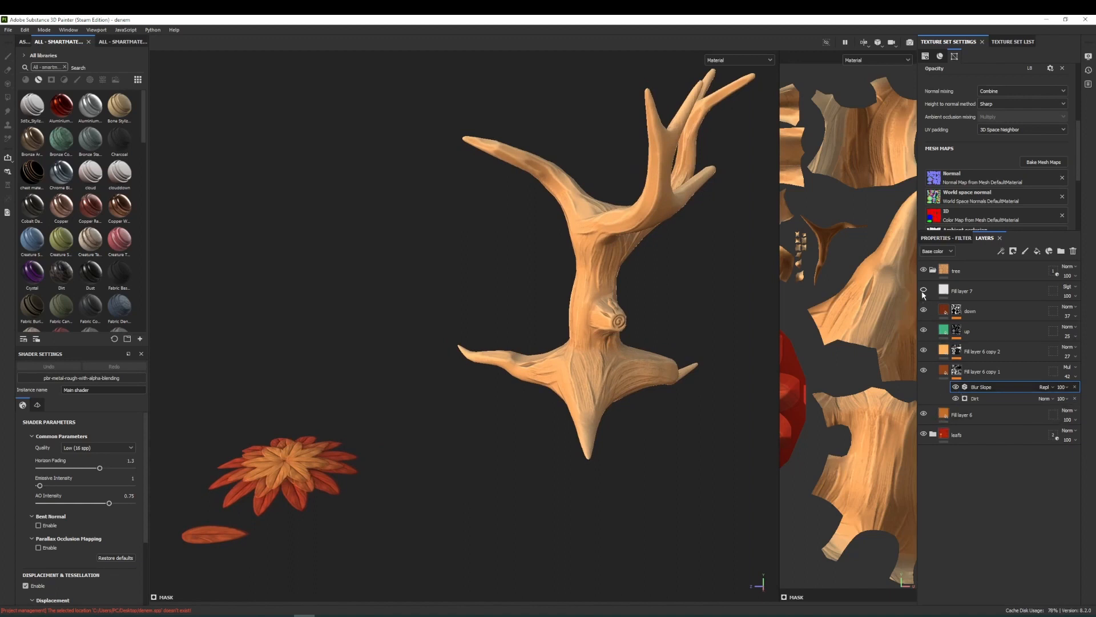
{"action": "left_click", "coordinate": [923, 414]}
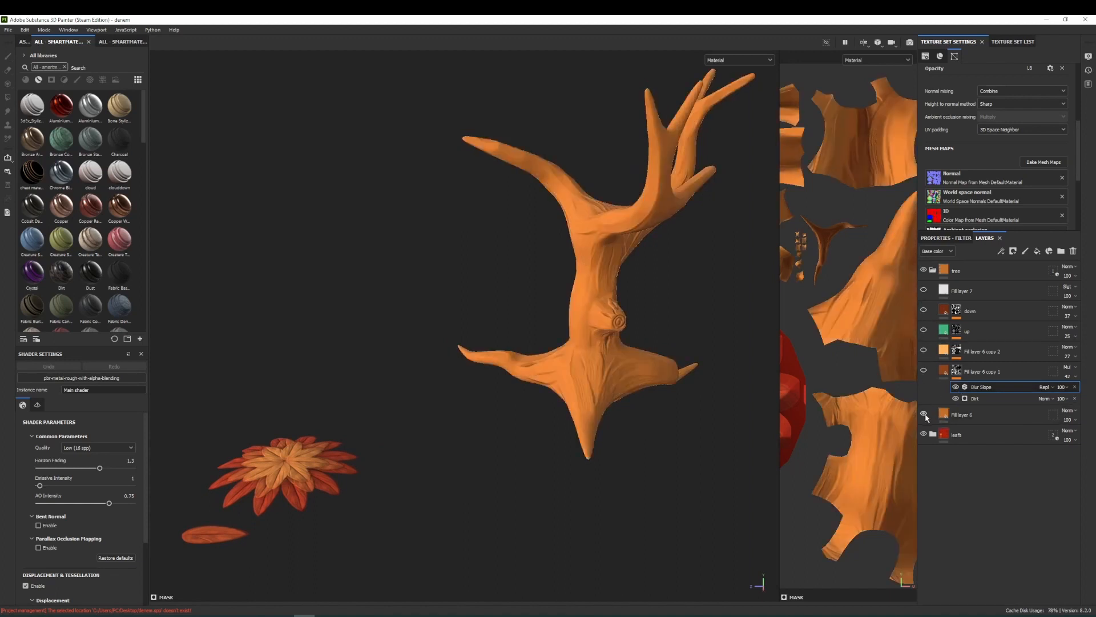
{"action": "left_click_drag", "start_coordinate": [560, 437], "coordinate": [638, 296], "text": "alt"}
{"action": "right_click_drag", "start_coordinate": [639, 296], "coordinate": [674, 360], "text": "alt"}
{"action": "left_click_drag", "start_coordinate": [673, 359], "coordinate": [733, 383], "text": "alt"}
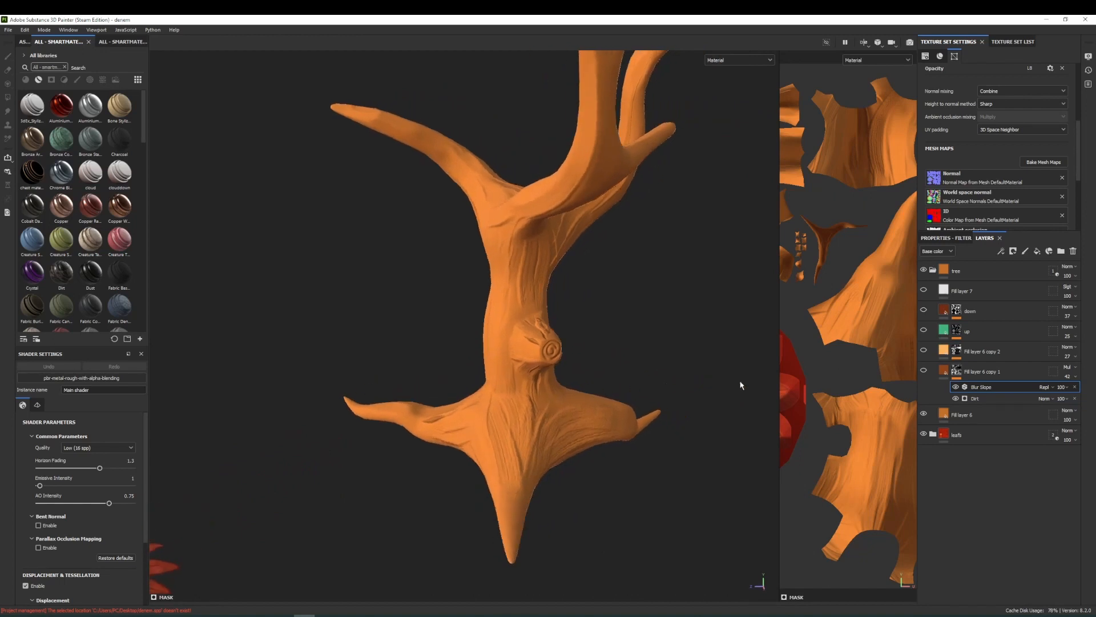
{"action": "left_click", "coordinate": [963, 416]}
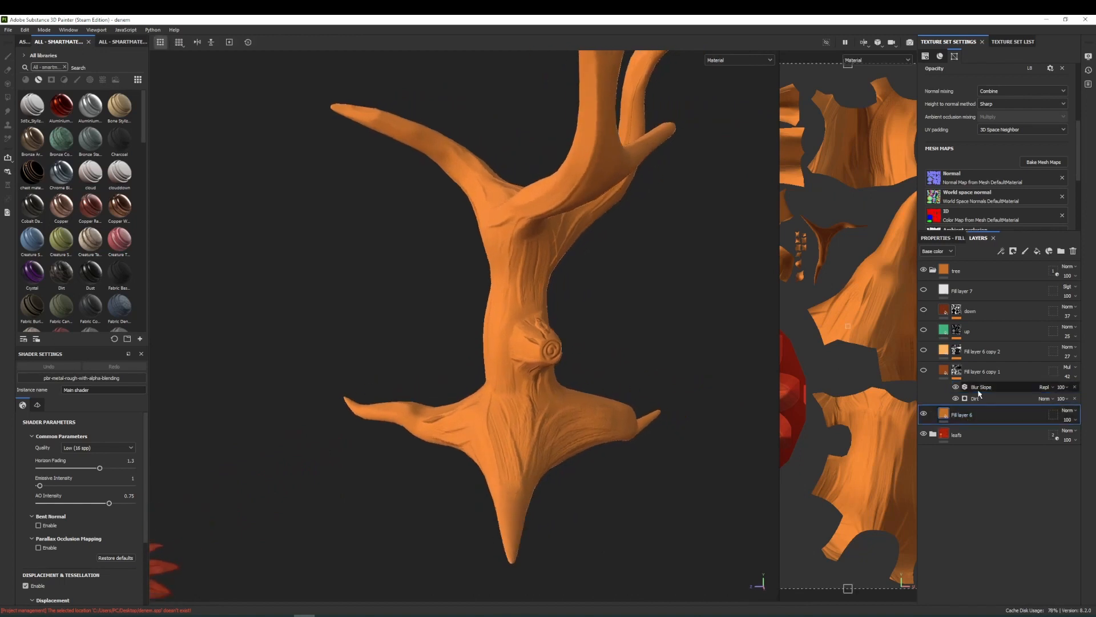
- Show Fill layer 6 copy 1 and compare its Dirt mask without and with the Blur Slope filter
{"action": "left_click", "coordinate": [923, 370]}
{"action": "left_click_drag", "start_coordinate": [594, 365], "coordinate": [580, 396], "text": "alt"}
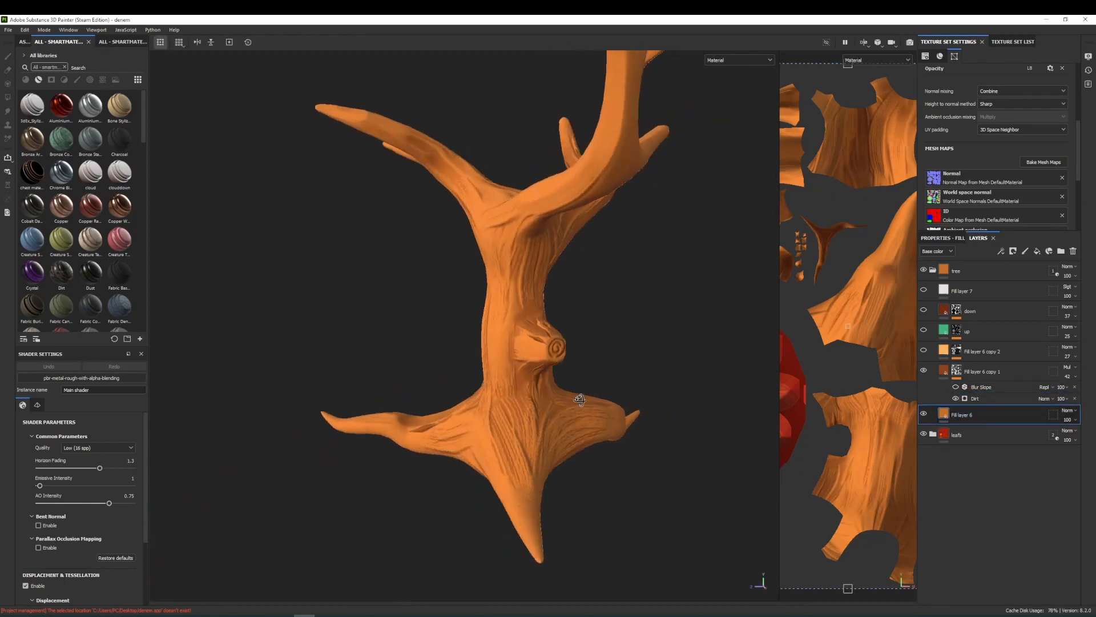
{"action": "right_click_drag", "start_coordinate": [580, 397], "coordinate": [557, 455], "text": "alt"}
{"action": "left_click_drag", "start_coordinate": [558, 455], "coordinate": [599, 349], "text": "alt"}
{"action": "left_click", "coordinate": [950, 372]}
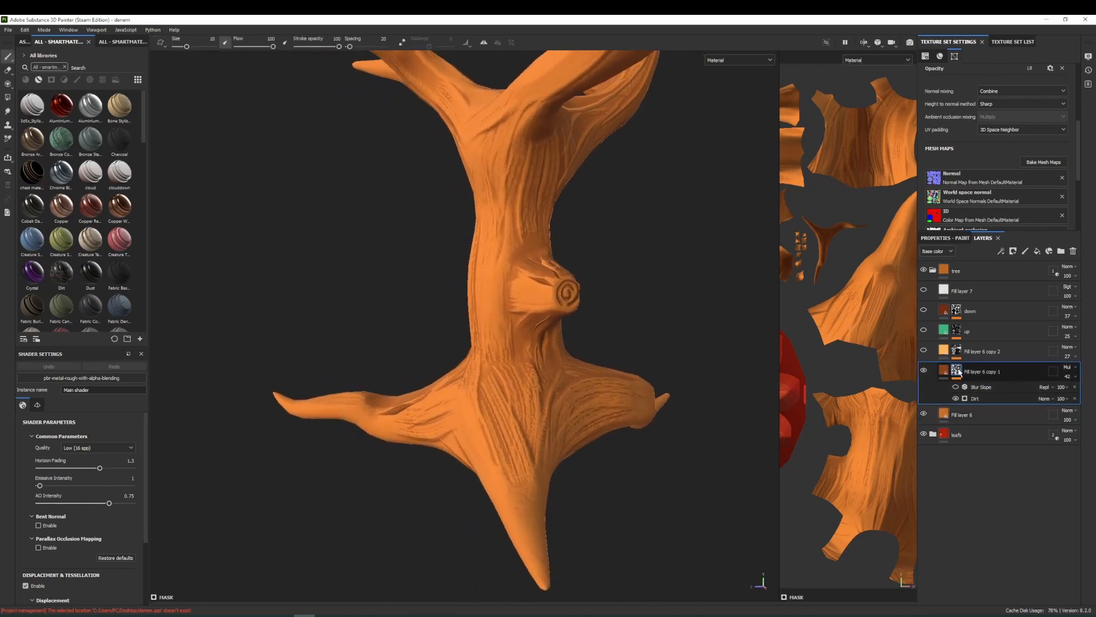
{"action": "left_click", "coordinate": [983, 400]}
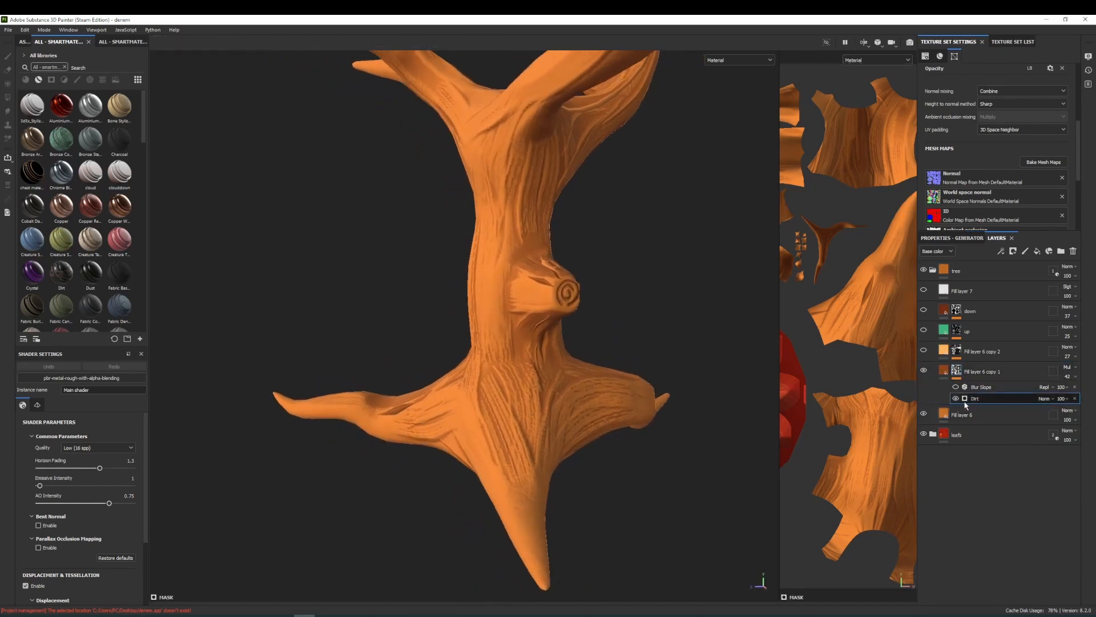
{"action": "left_click", "coordinate": [973, 387]}
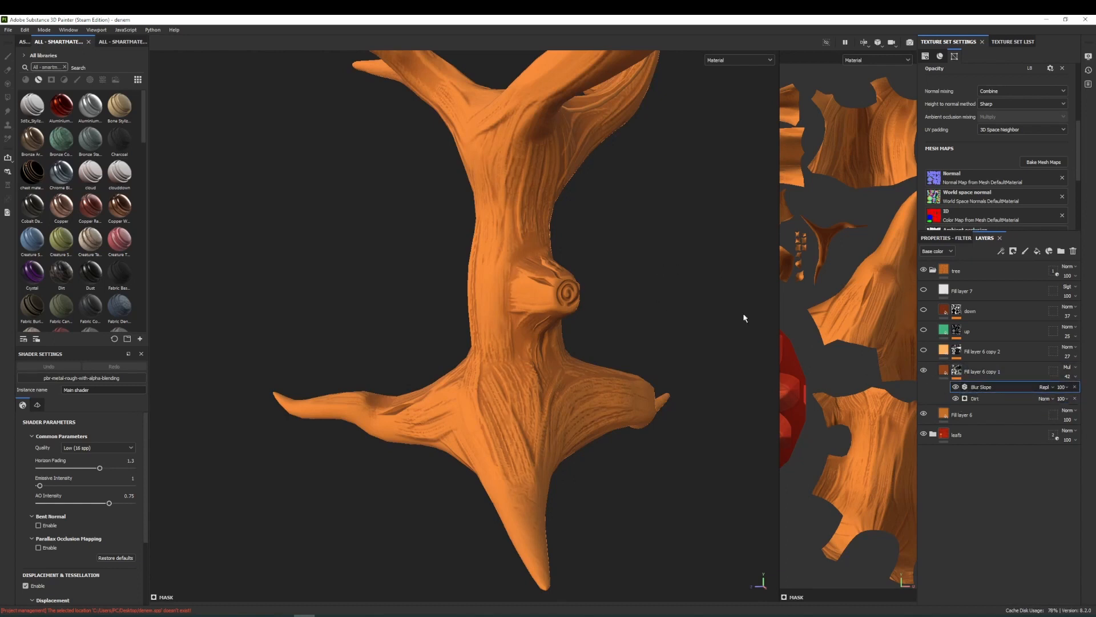
- Adjust the Blur Slope intensity on Fill layer 6 copy 1's mask and check its effect on the trunk
{"action": "right_click", "coordinate": [664, 242]}
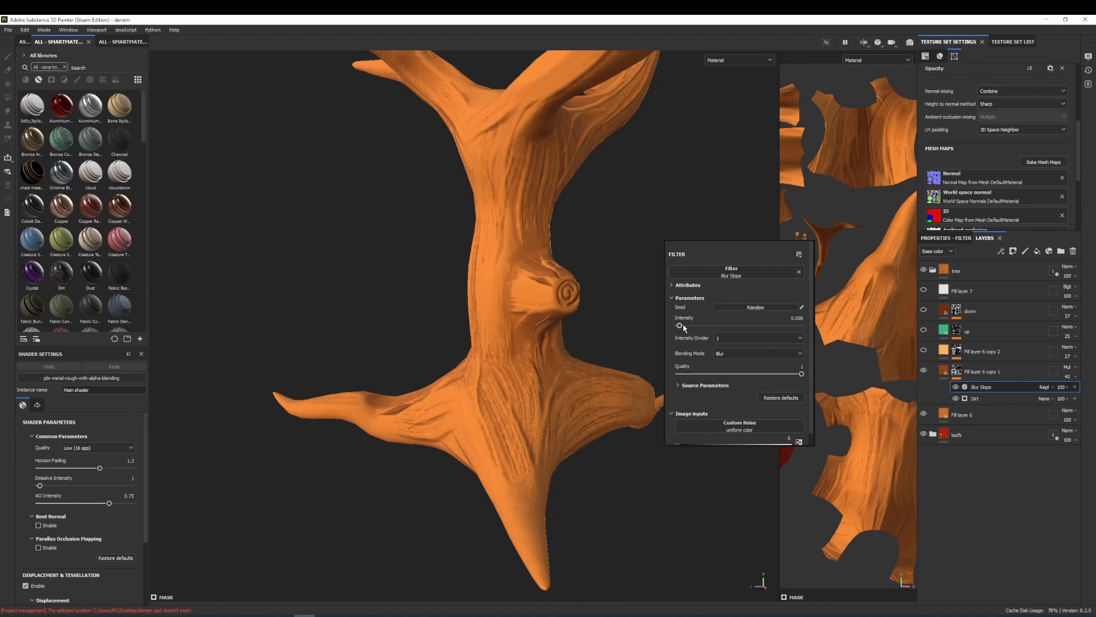
{"action": "left_click_drag", "start_coordinate": [684, 327], "coordinate": [705, 334]}
{"action": "mouse_move", "coordinate": [635, 293]}
{"action": "left_mouse_down", "text": "alt"}
{"action": "mouse_move", "coordinate": [668, 282]}
{"action": "mouse_move", "coordinate": [632, 304]}
{"action": "left_mouse_up", "text": "alt"}
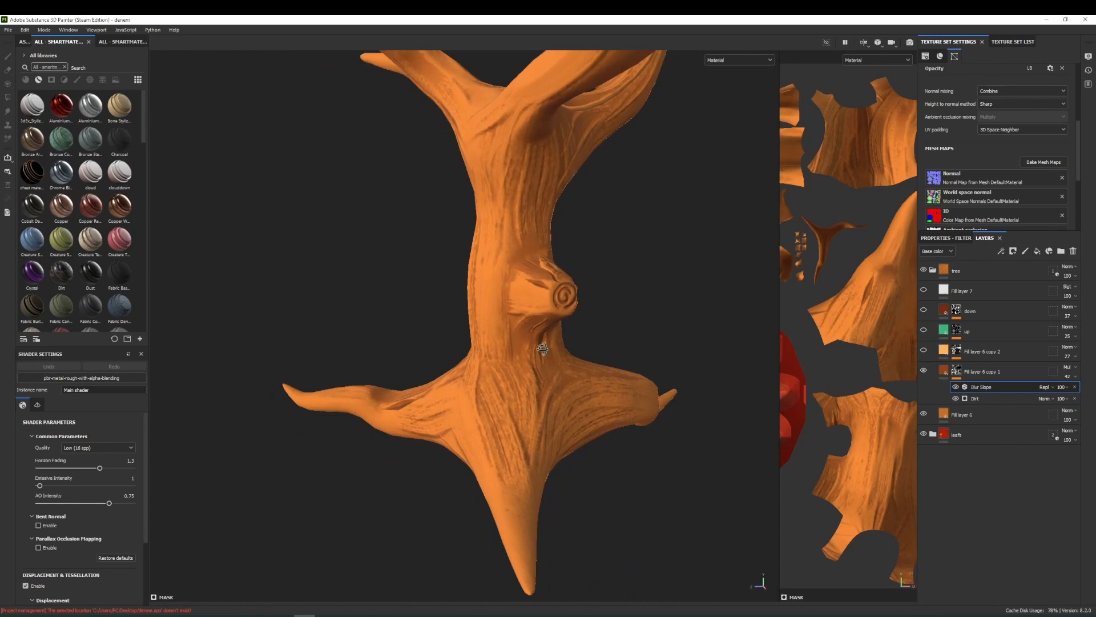
- Show Fill layer 6 copy 2 and review the Curvature generator's parameters and image inputs on its mask
{"action": "left_click_drag", "start_coordinate": [542, 348], "coordinate": [565, 361], "text": "alt"}
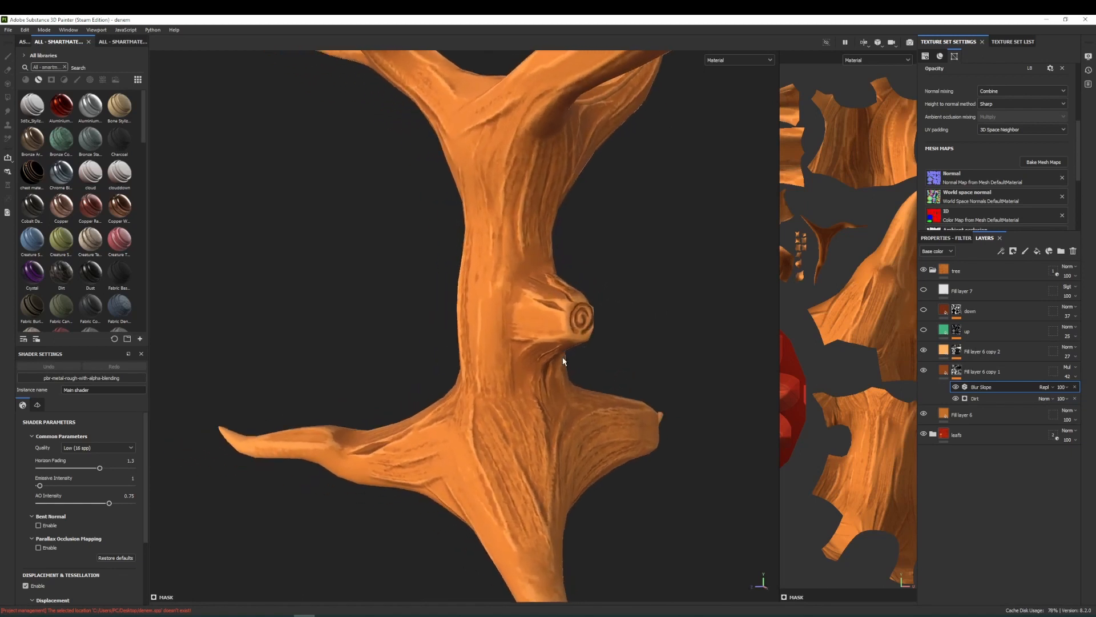
{"action": "left_click", "coordinate": [977, 353]}
{"action": "left_click", "coordinate": [983, 379]}
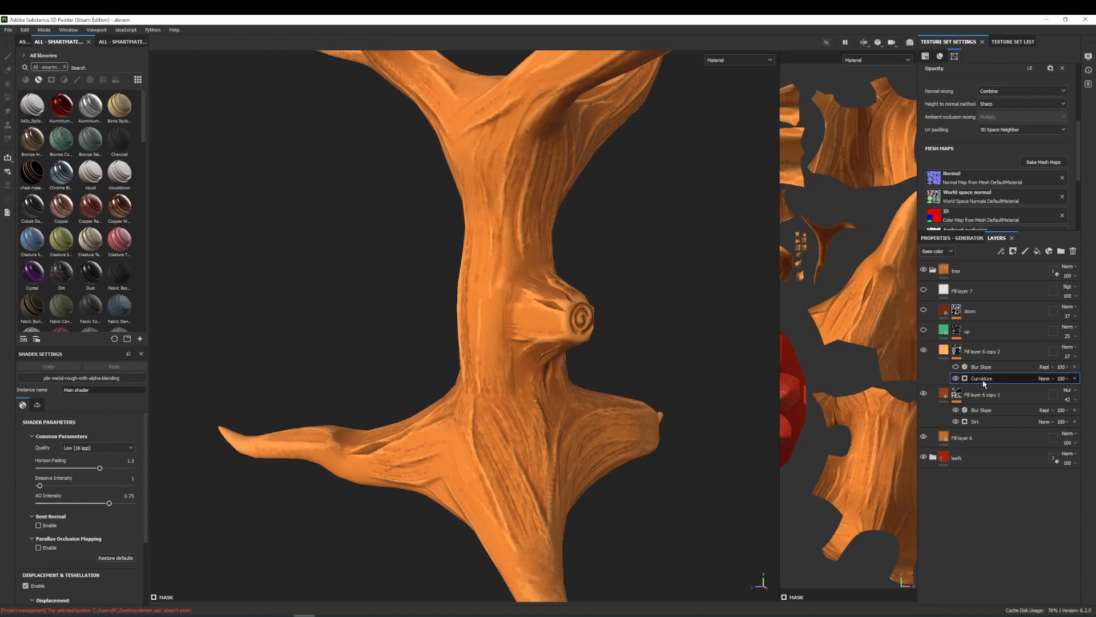
{"action": "right_click", "coordinate": [625, 294]}
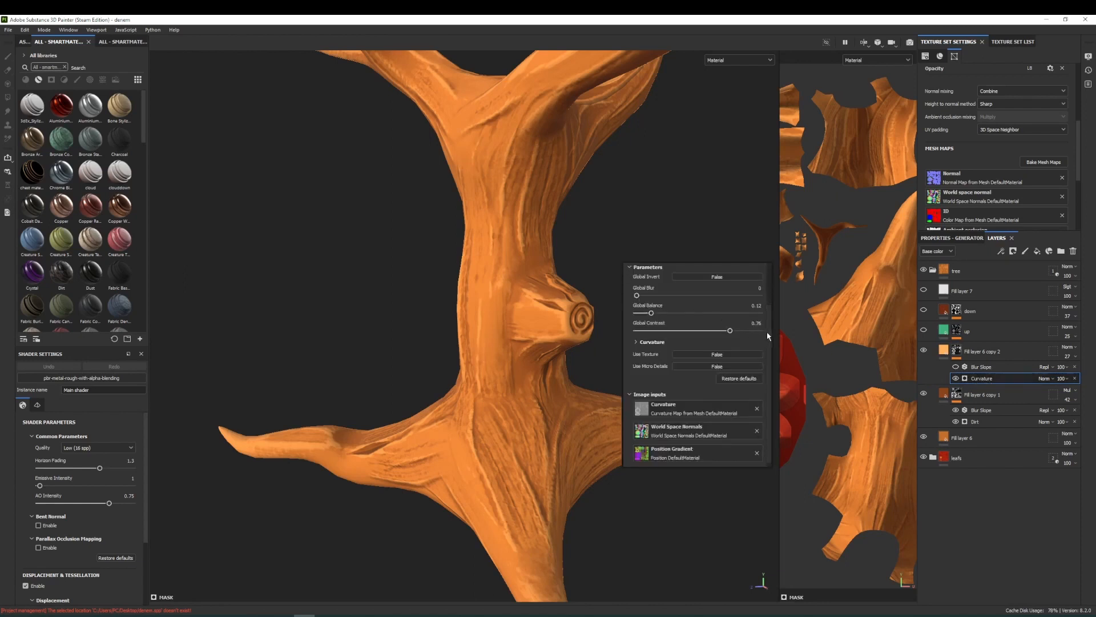
{"action": "left_click_drag", "start_coordinate": [767, 336], "coordinate": [766, 297]}
{"action": "left_click", "coordinate": [653, 188]}
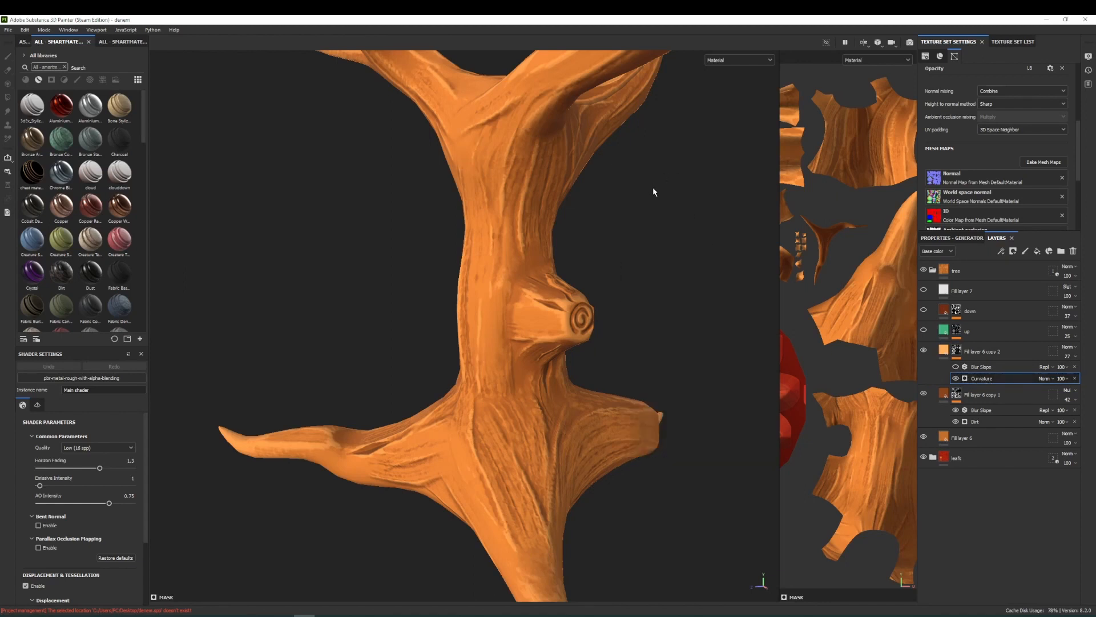
- Turn on the Blur Slope filter on Fill layer 6 copy 2's mask and compare the tree with and without that layer
{"action": "left_click_drag", "start_coordinate": [652, 191], "coordinate": [644, 239], "text": "alt"}
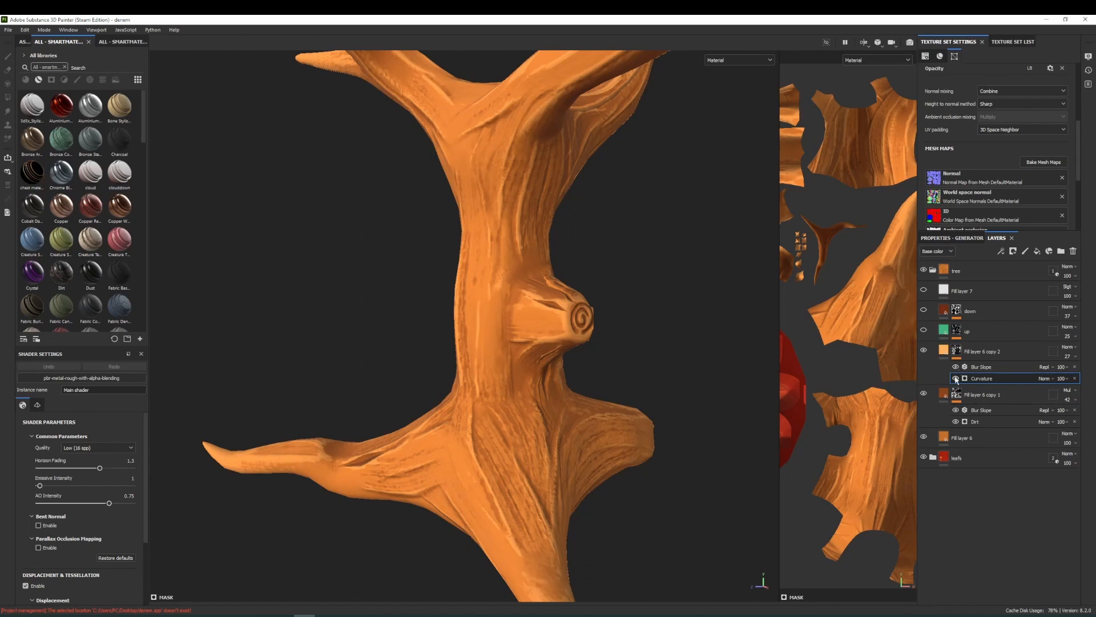
{"action": "left_click_drag", "start_coordinate": [624, 356], "coordinate": [618, 326], "text": "alt"}
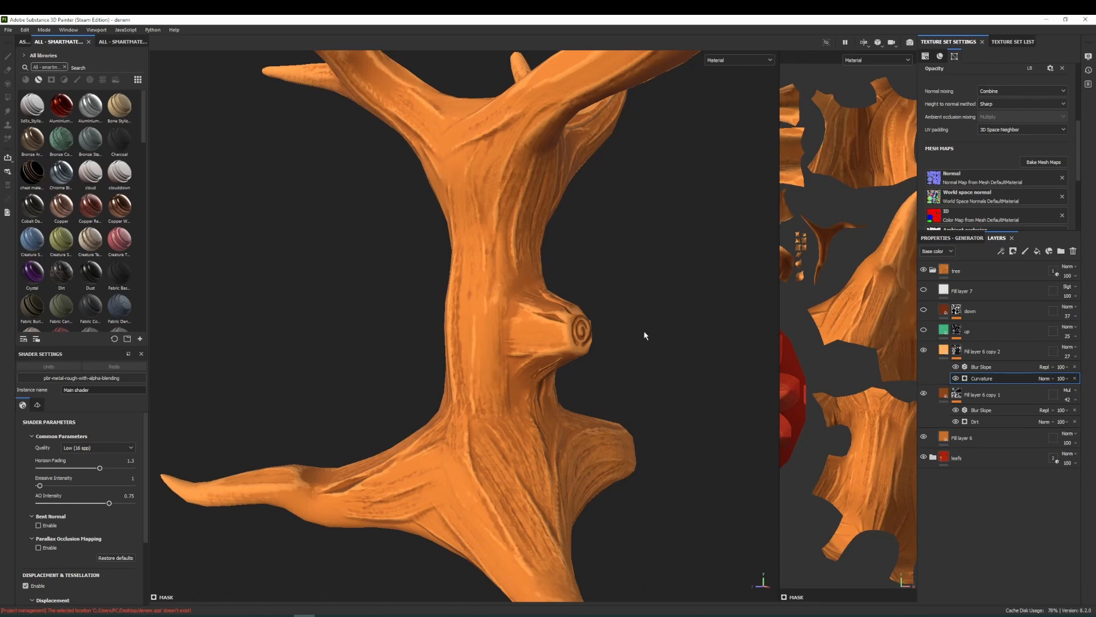
{"action": "left_click", "coordinate": [923, 349]}
{"action": "left_click", "coordinate": [924, 349]}
- Show the green "up" layer and check its tint on the trunk, roots and branches
{"action": "left_click", "coordinate": [925, 331]}
{"action": "left_click_drag", "start_coordinate": [633, 362], "coordinate": [611, 354], "text": "alt"}
{"action": "scroll", "coordinate": [611, 354], "scroll_direction": "down", "scroll_amount": 3}
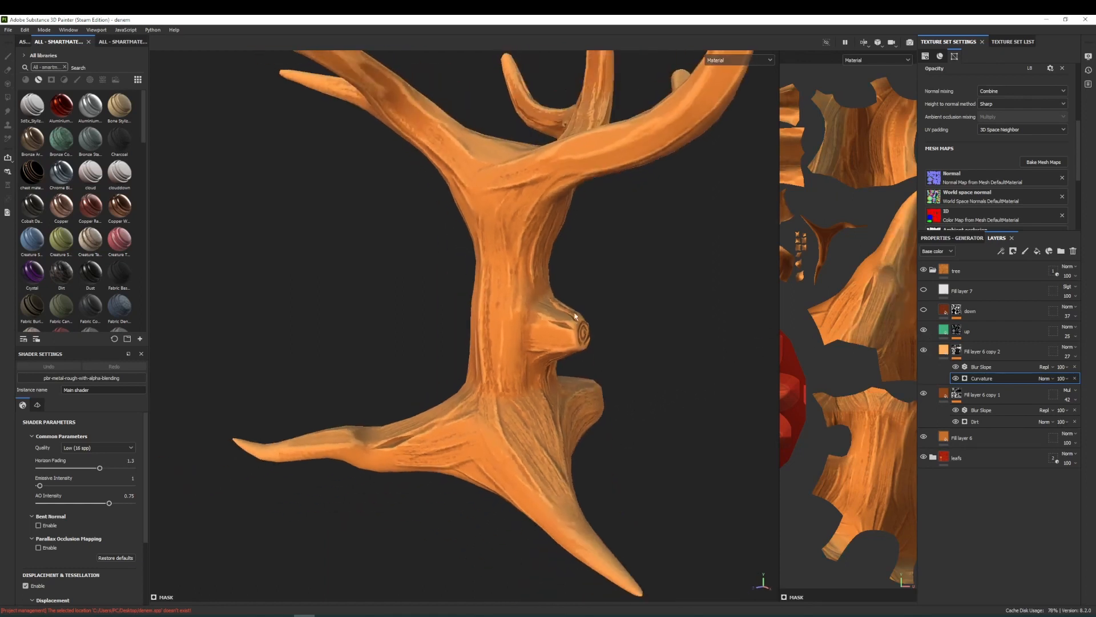
{"action": "middle_click_drag", "start_coordinate": [600, 340], "coordinate": [564, 349], "text": "alt"}
{"action": "left_click_drag", "start_coordinate": [564, 349], "coordinate": [581, 374], "text": "alt"}
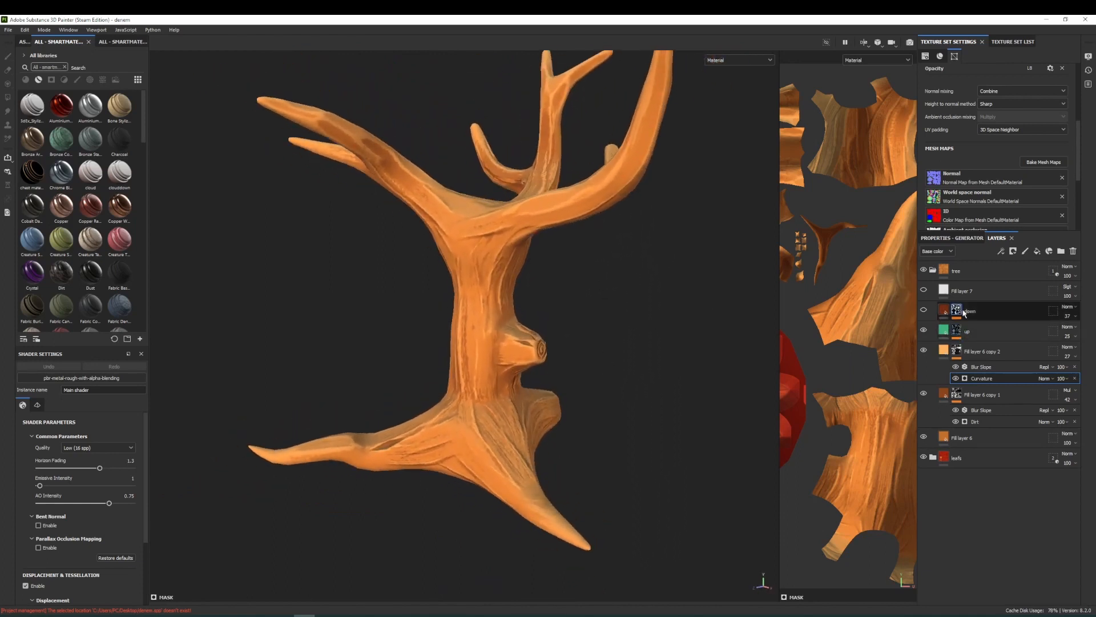
- Compare the tree with the "up" layer toggled, and open the settings of the Light generator on its mask
{"action": "left_click", "coordinate": [954, 334]}
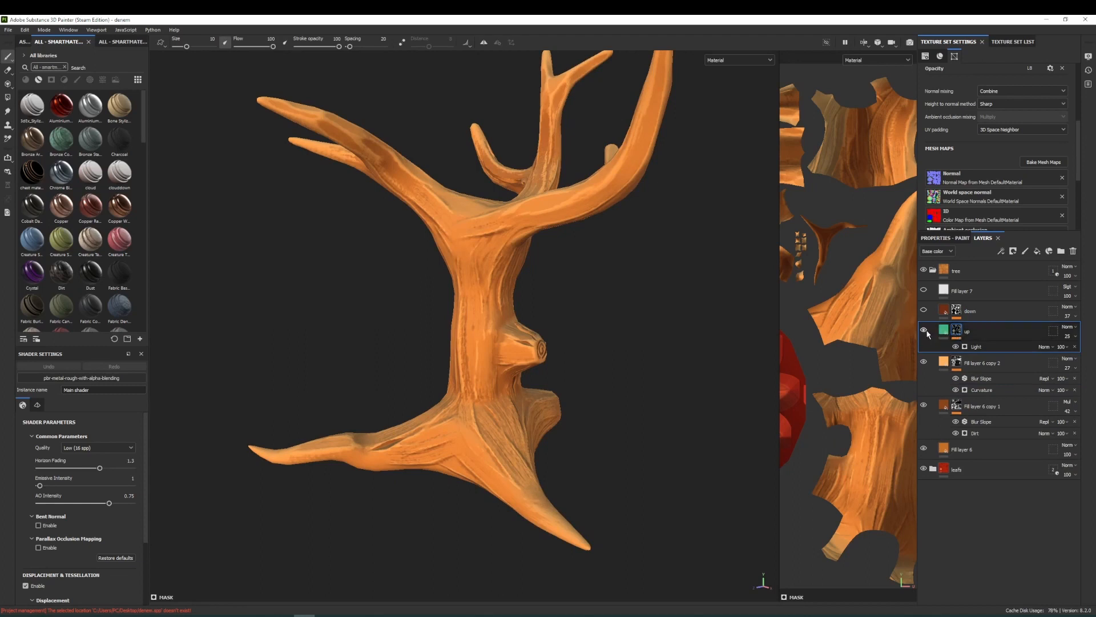
{"action": "left_click", "coordinate": [924, 310]}
{"action": "left_click", "coordinate": [923, 330]}
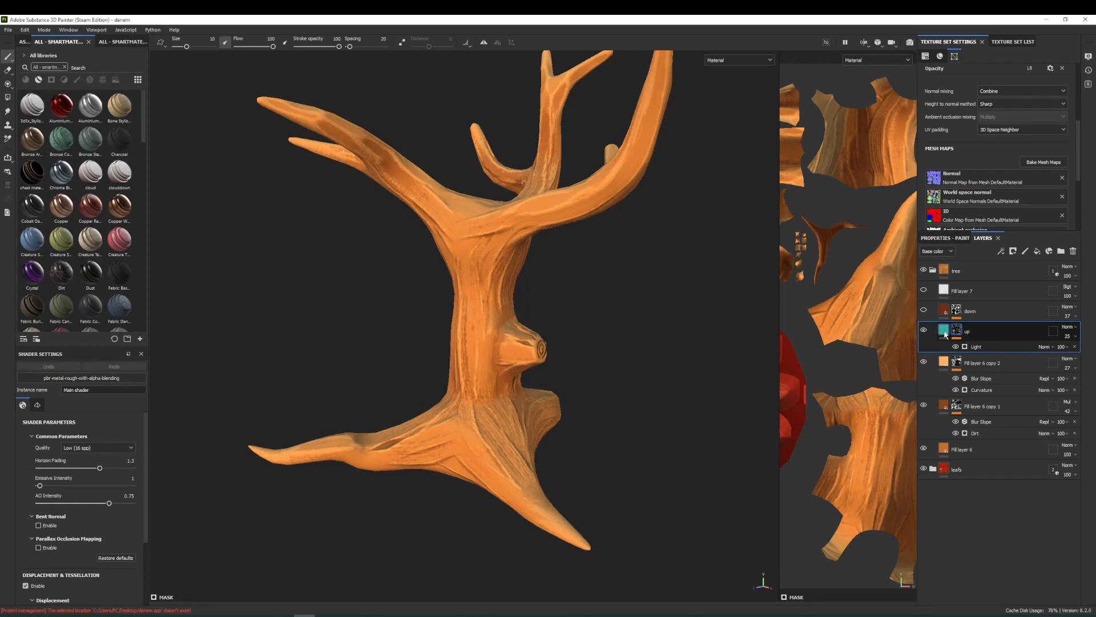
{"action": "left_click", "coordinate": [945, 334]}
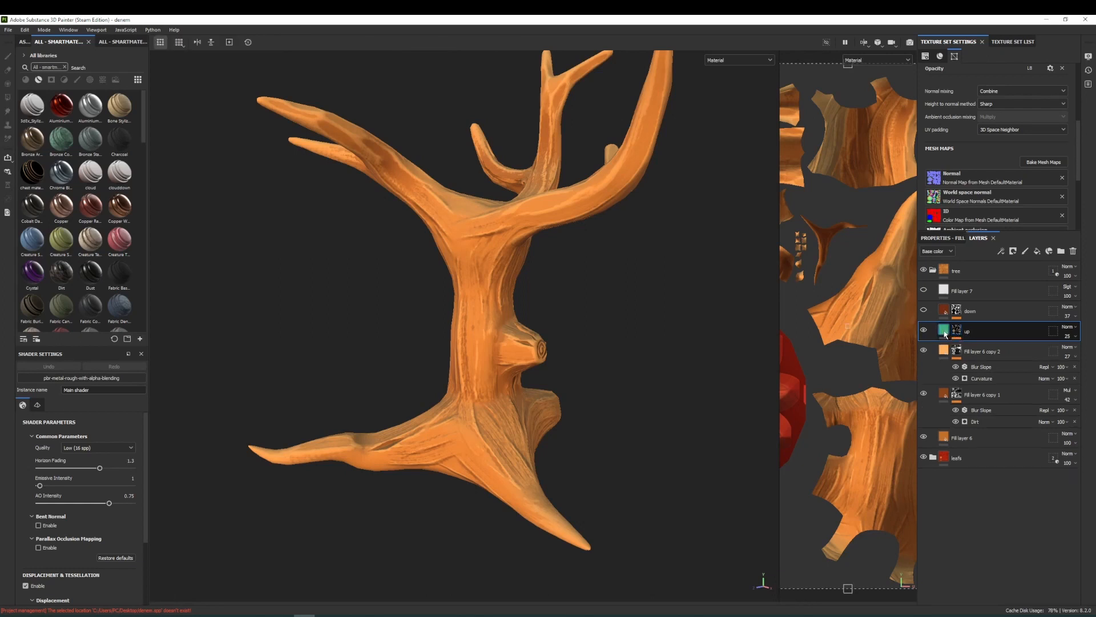
{"action": "left_click", "coordinate": [956, 334]}
{"action": "right_click", "coordinate": [600, 275]}
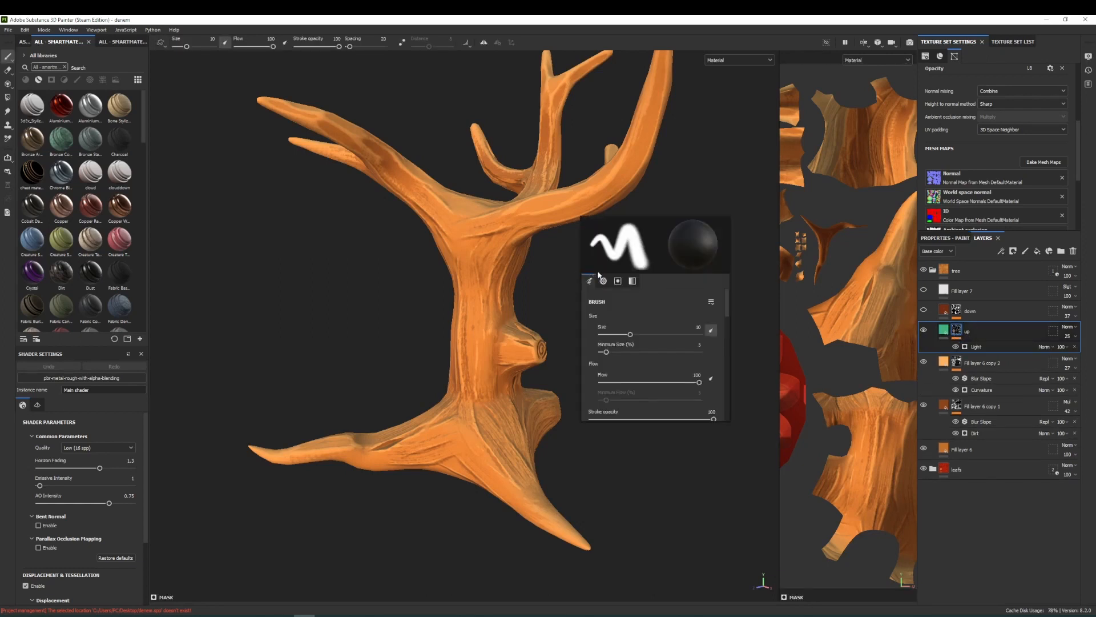
{"action": "left_click", "coordinate": [975, 347]}
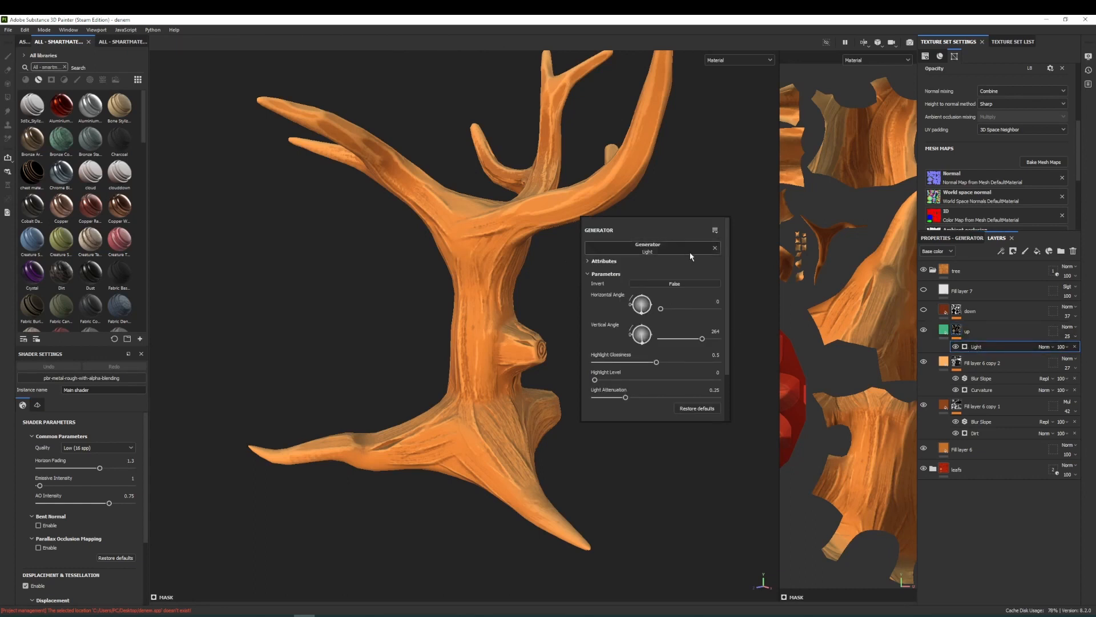
- Try reassigning the Light generator from the generator list on the "up" layer's mask
{"action": "left_click", "coordinate": [705, 251]}
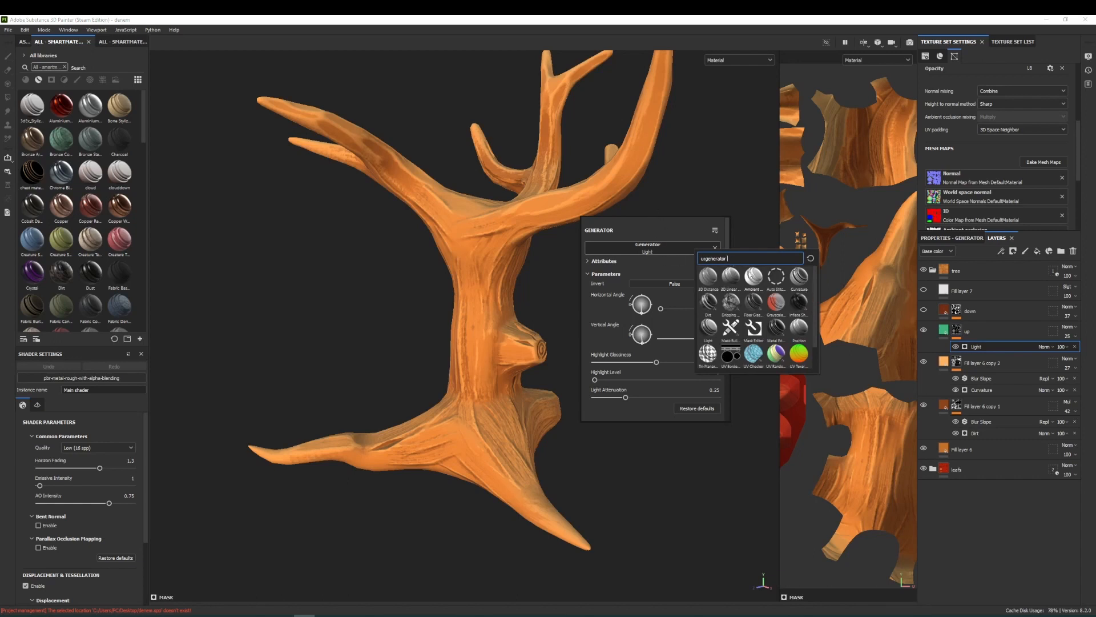
{"action": "scroll", "coordinate": [817, 318], "scroll_direction": "down", "scroll_amount": 1}
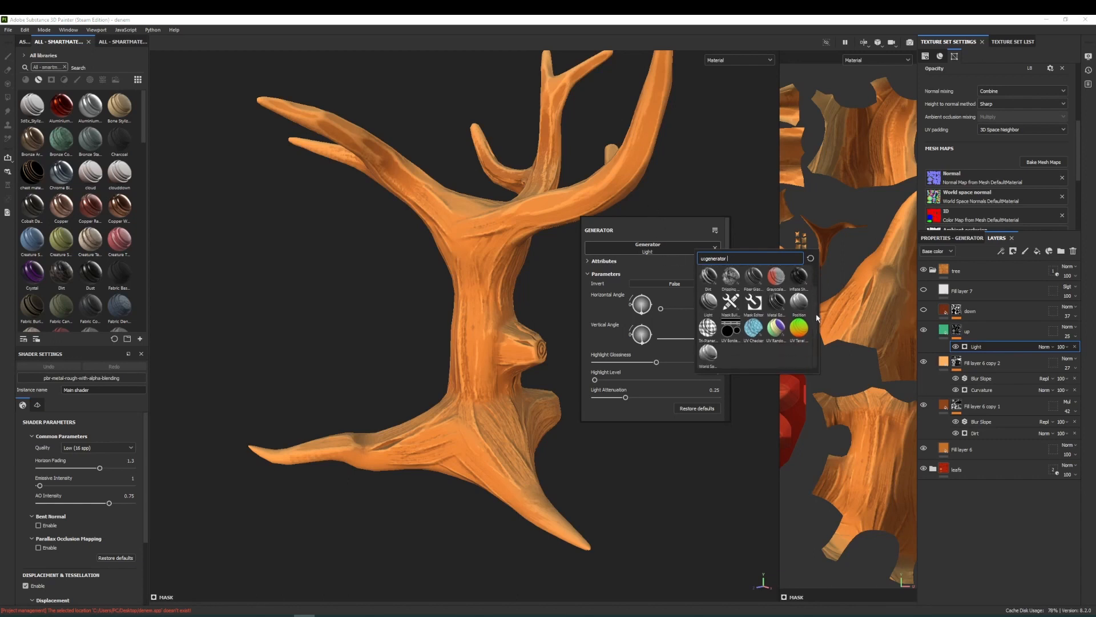
{"action": "left_click_drag", "start_coordinate": [818, 315], "coordinate": [816, 295]}
{"action": "left_click", "coordinate": [708, 331]}
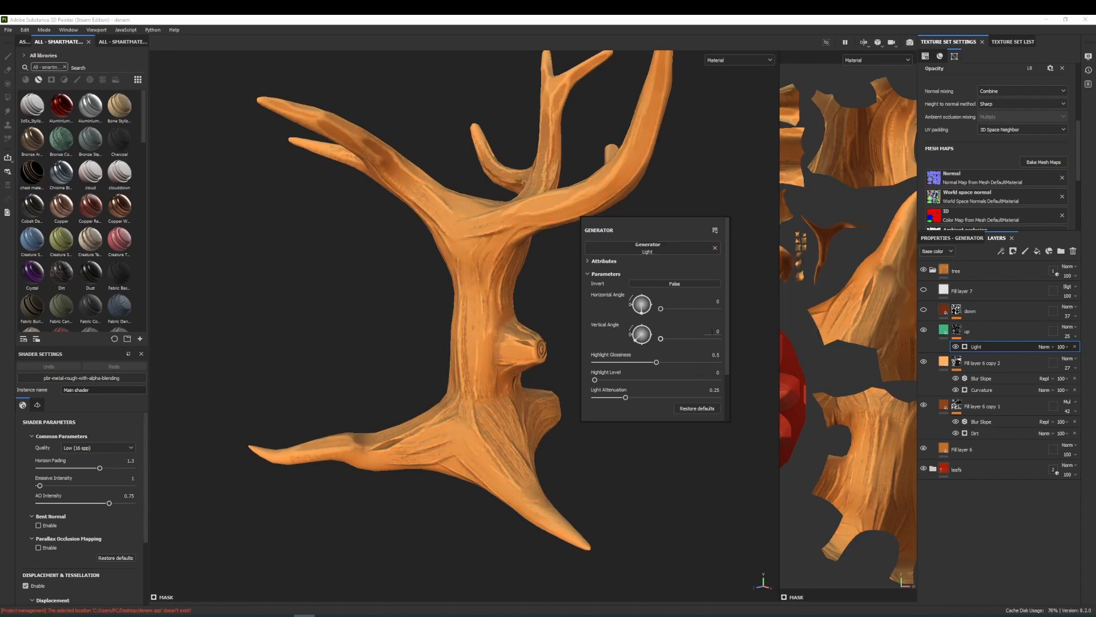
{"action": "left_click", "coordinate": [501, 285]}
{"action": "mouse_move", "coordinate": [604, 287]}
{"action": "left_mouse_down", "text": "alt"}
{"action": "mouse_move", "coordinate": [591, 285]}
{"action": "mouse_move", "coordinate": [615, 302]}
{"action": "left_mouse_up", "text": "alt"}
- Adjust the vertical angle of the "up" layer's Light generator to about 263, leaving that layer's mask selected
{"action": "right_click", "coordinate": [706, 236]}
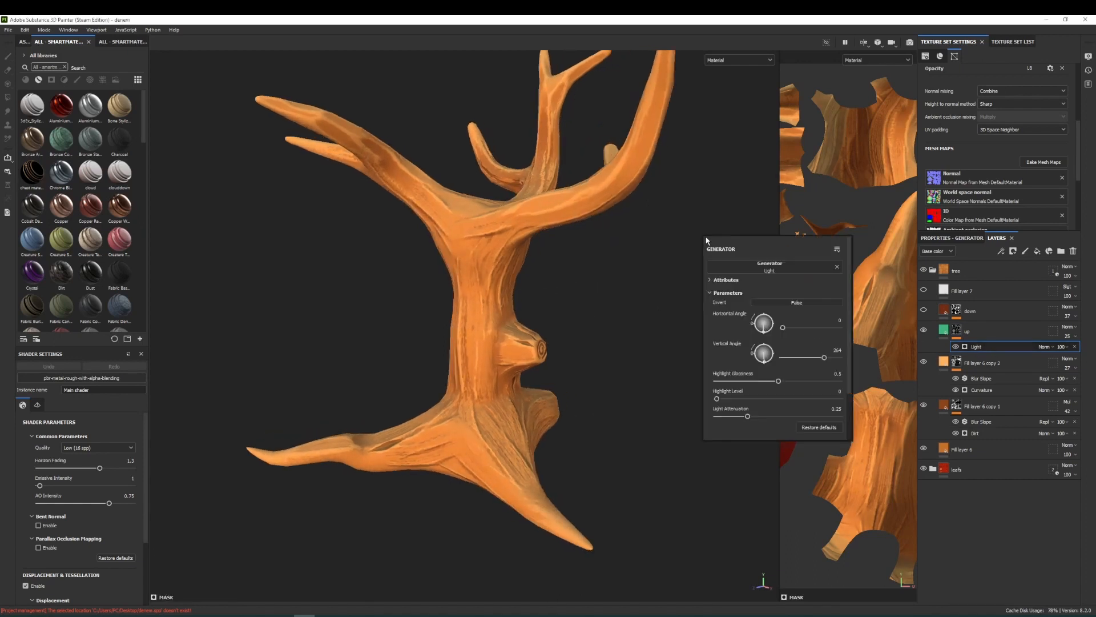
{"action": "scroll", "coordinate": [790, 354], "scroll_direction": "down", "scroll_amount": 1}
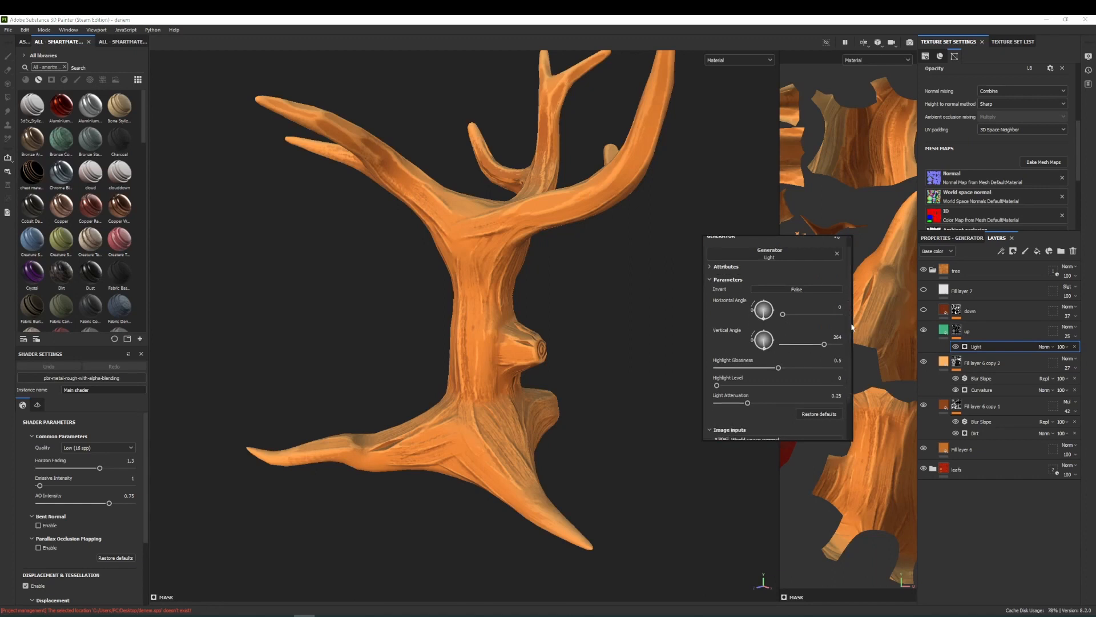
{"action": "scroll", "coordinate": [797, 346], "scroll_direction": "up", "scroll_amount": 1}
{"action": "mouse_move", "coordinate": [765, 361]}
{"action": "left_mouse_down"}
{"action": "mouse_move", "coordinate": [770, 338]}
{"action": "mouse_move", "coordinate": [766, 369]}
{"action": "left_mouse_up"}
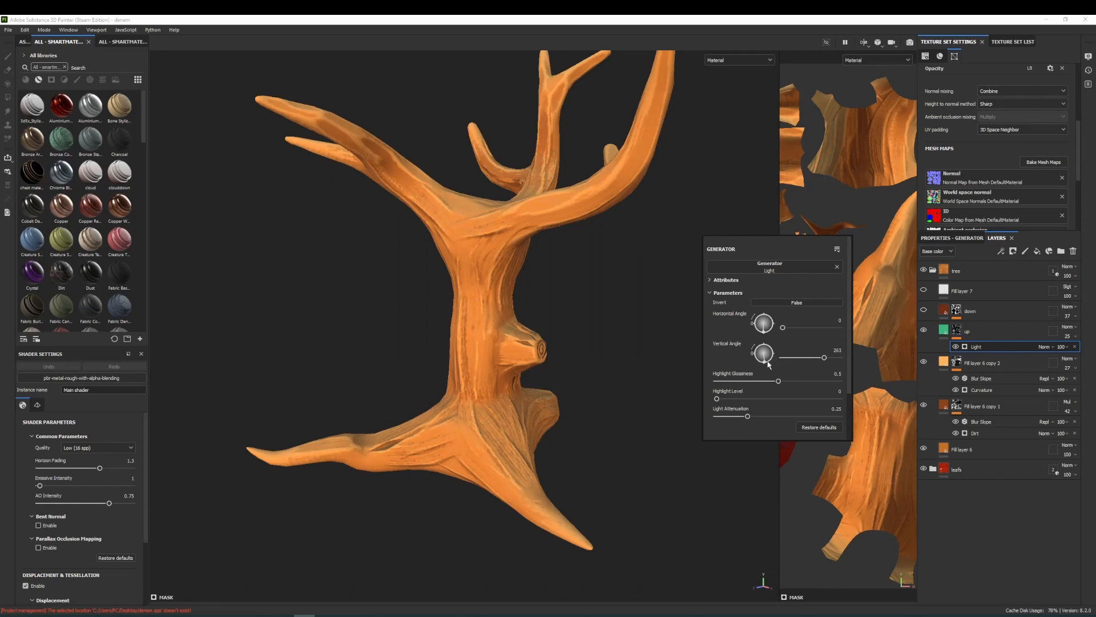
{"action": "left_click", "coordinate": [692, 317]}
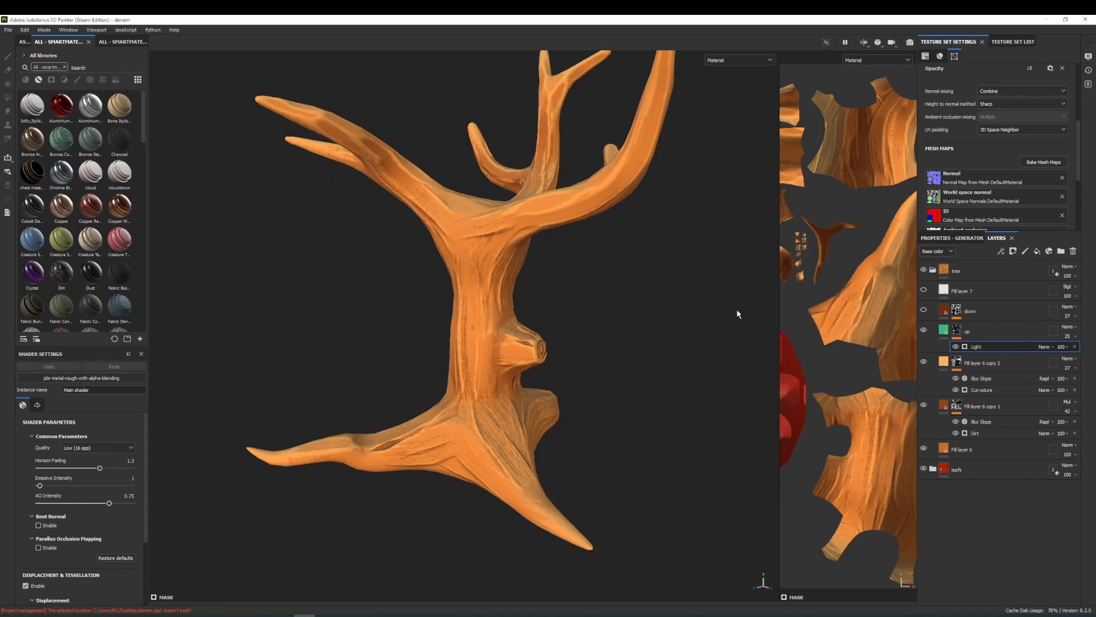
{"action": "left_click", "coordinate": [983, 334]}
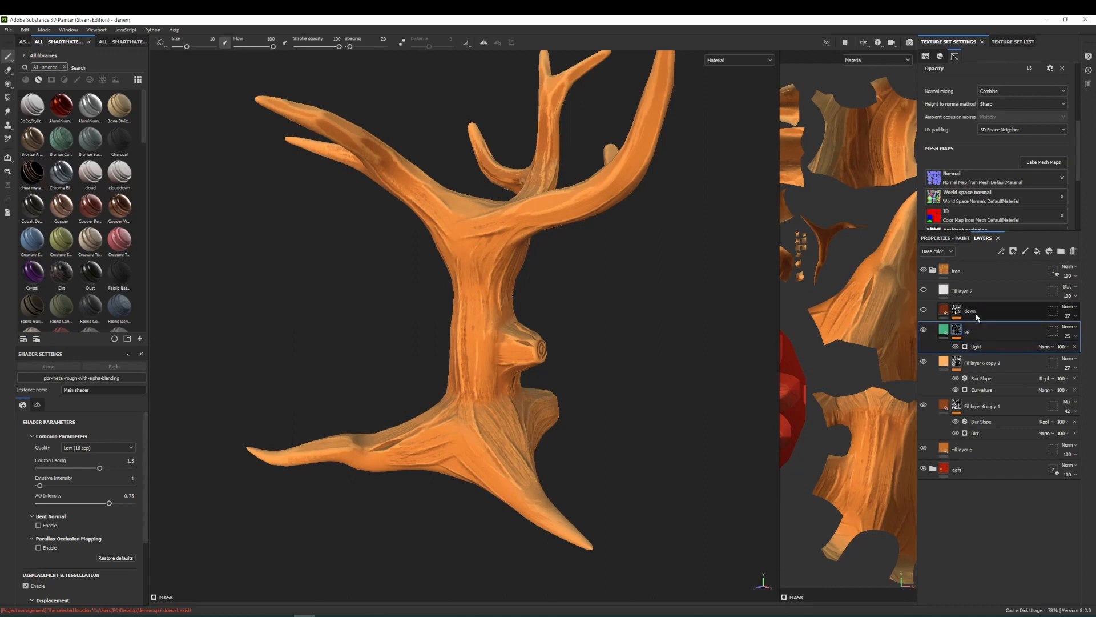
- Show the "down" layer and open the horizontal and vertical angle settings of the Light generator on its mask
{"action": "left_click", "coordinate": [924, 310]}
{"action": "left_click", "coordinate": [957, 313]}
{"action": "left_click", "coordinate": [975, 328]}
{"action": "right_click", "coordinate": [670, 251]}
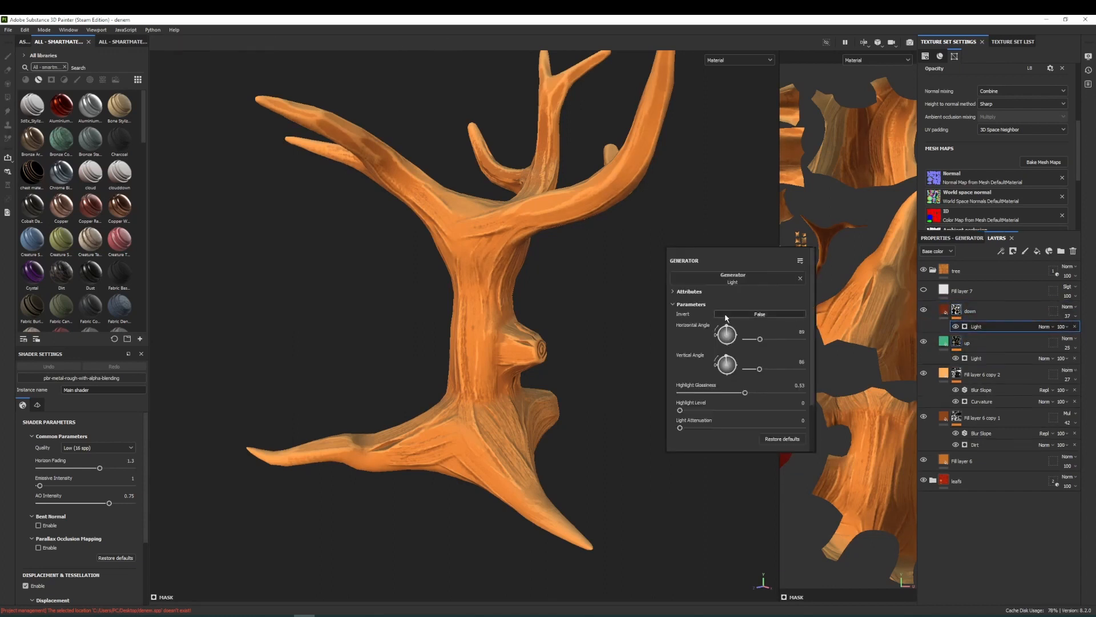
{"action": "left_click_drag", "start_coordinate": [729, 326], "coordinate": [732, 370]}
{"action": "left_click", "coordinate": [728, 358]}
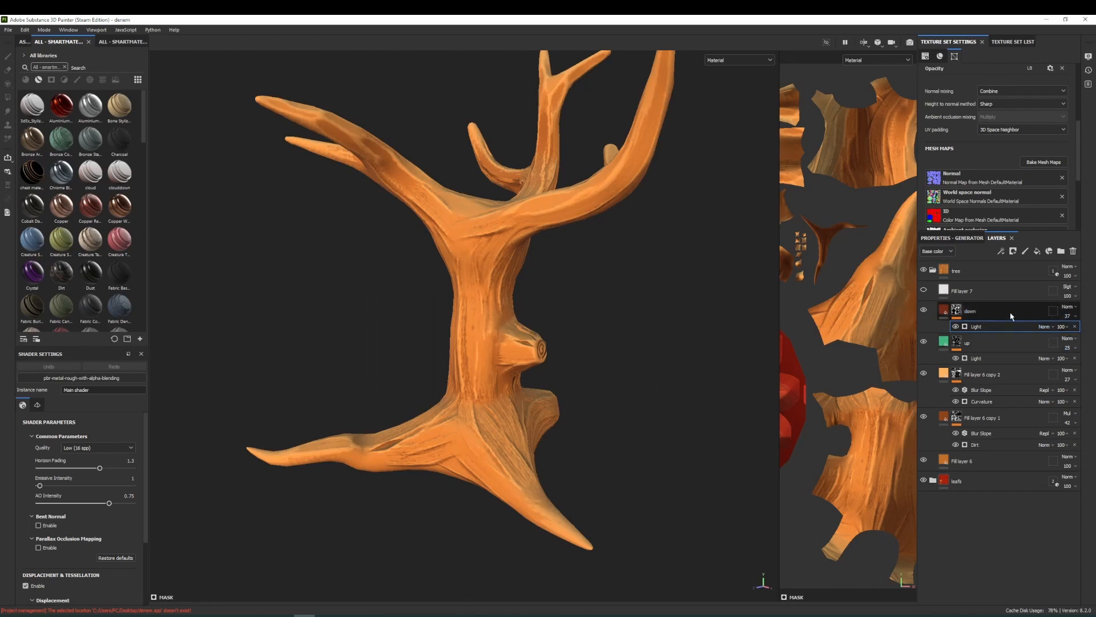
- Show Fill layer 7 at the top of the tree folder and open its list of blend modes
{"action": "left_click", "coordinate": [982, 292]}
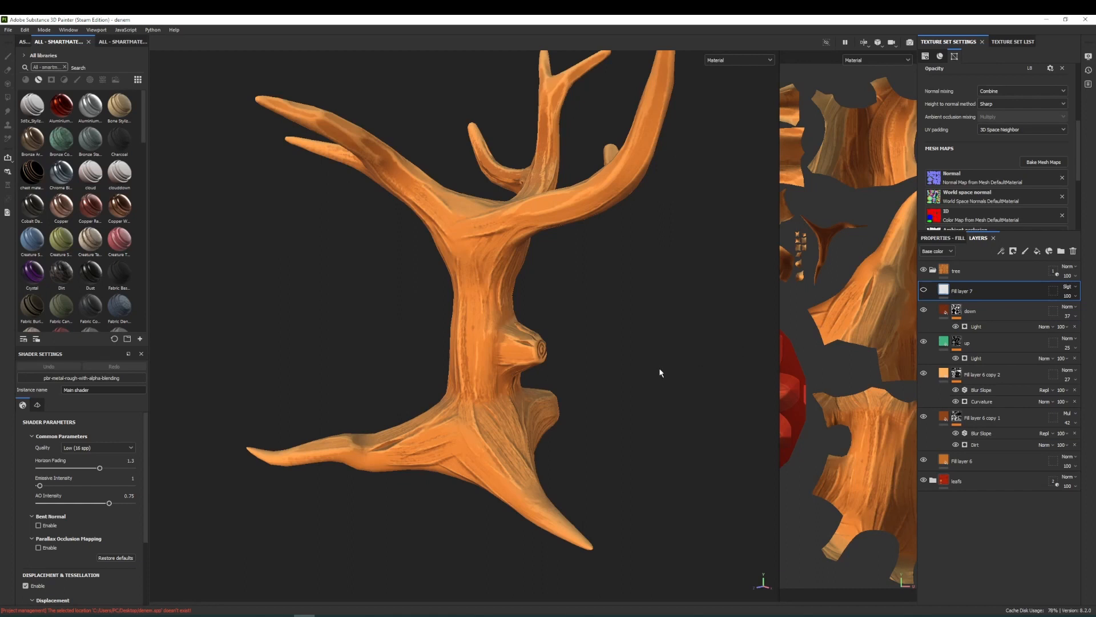
{"action": "left_click_drag", "start_coordinate": [641, 359], "coordinate": [602, 382], "text": "alt"}
{"action": "right_click_drag", "start_coordinate": [603, 382], "coordinate": [527, 359], "text": "alt"}
{"action": "left_click_drag", "start_coordinate": [574, 349], "coordinate": [540, 343], "text": "alt"}
{"action": "right_click_drag", "start_coordinate": [539, 342], "coordinate": [567, 416], "text": "alt"}
{"action": "left_click_drag", "start_coordinate": [551, 337], "coordinate": [480, 322], "text": "alt"}
{"action": "right_click_drag", "start_coordinate": [480, 322], "coordinate": [543, 433], "text": "alt"}
{"action": "left_click_drag", "start_coordinate": [551, 342], "coordinate": [600, 310], "text": "alt"}
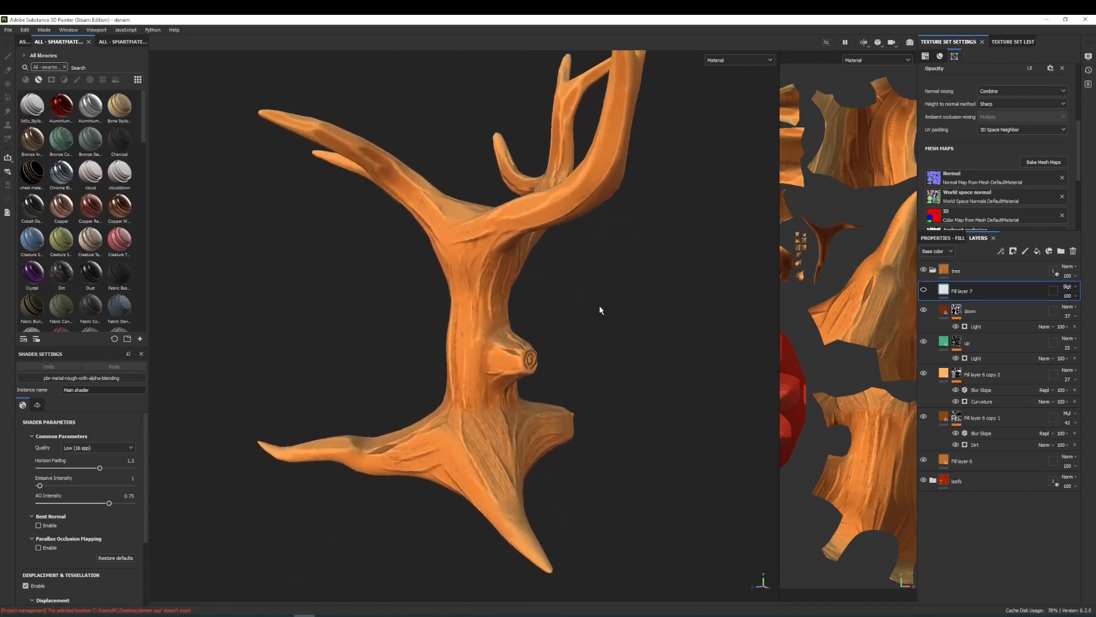
{"action": "left_click", "coordinate": [923, 290]}
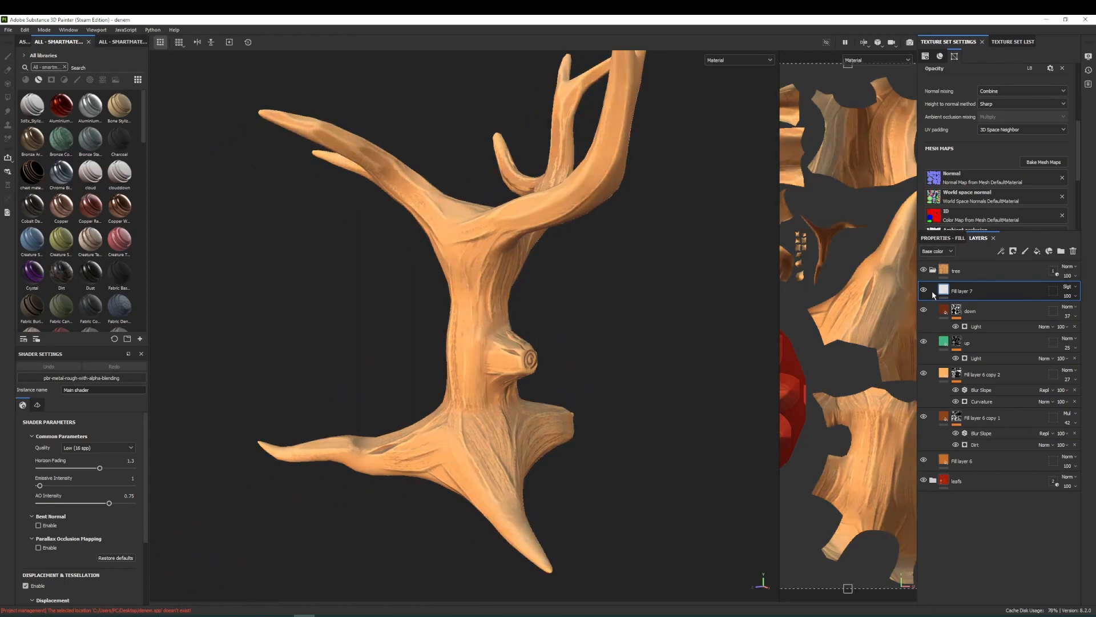
{"action": "left_click", "coordinate": [1074, 288]}
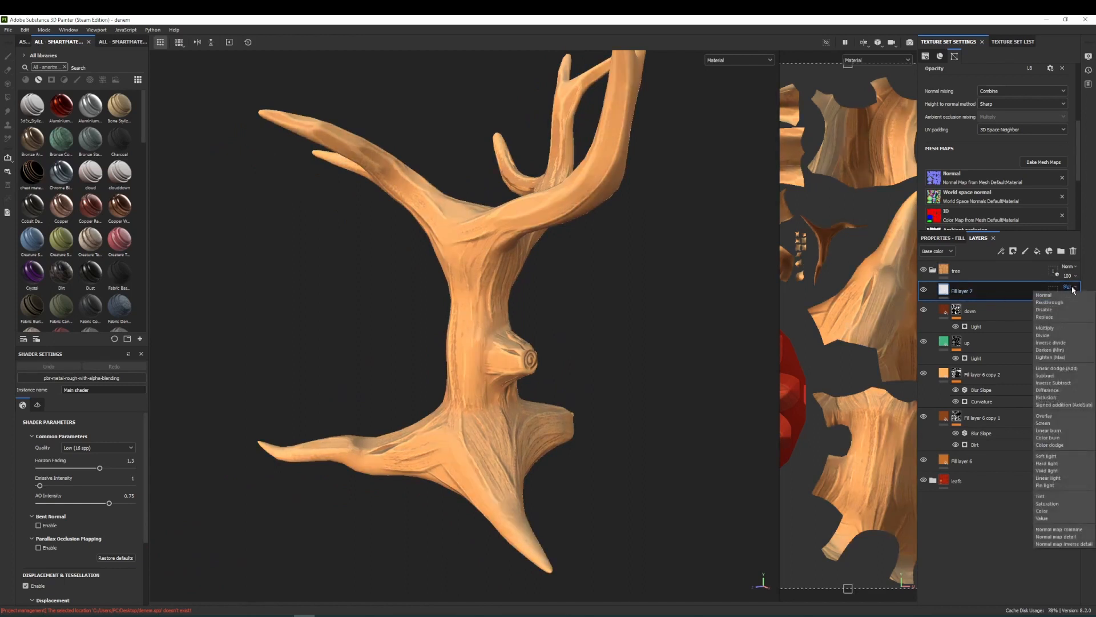
- Compare the whole tree with Fill layer 7 hidden and shown, leaving the layer visible
{"action": "left_click_drag", "start_coordinate": [594, 344], "coordinate": [602, 382], "text": "alt"}
{"action": "scroll", "coordinate": [613, 375], "scroll_direction": "down", "scroll_amount": 4}
{"action": "left_click", "coordinate": [924, 290]}
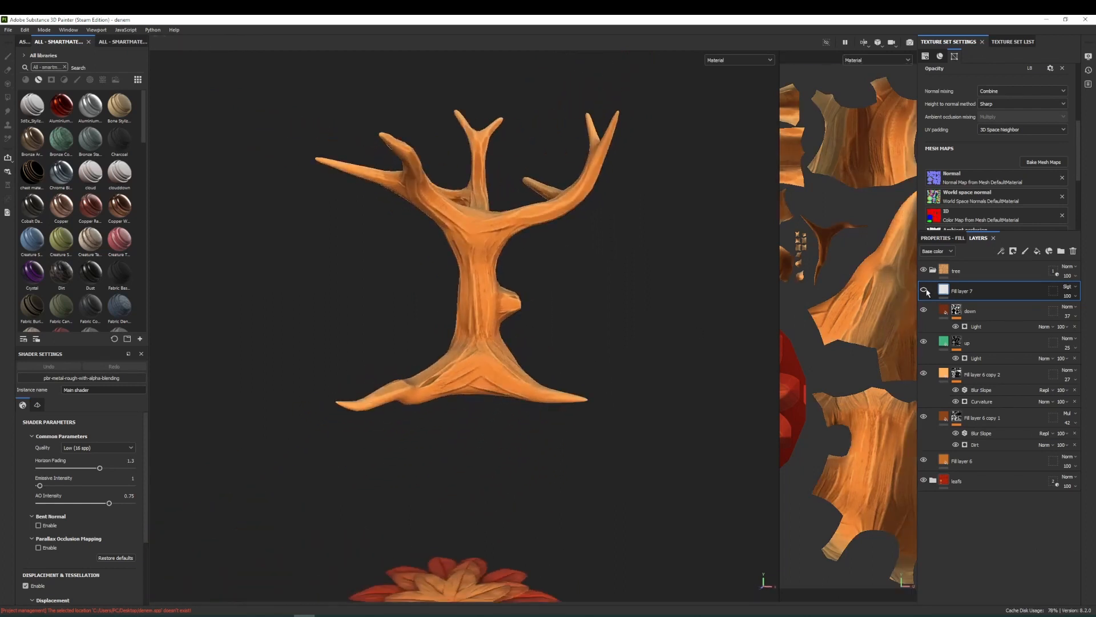
{"action": "left_click", "coordinate": [924, 290]}
- Bring the leaf cluster into view and collapse and hide the "tree" folder
{"action": "left_click_drag", "start_coordinate": [636, 348], "coordinate": [426, 420], "text": "alt"}
{"action": "right_click_drag", "start_coordinate": [426, 421], "coordinate": [457, 417], "text": "alt"}
{"action": "middle_click_drag", "start_coordinate": [457, 417], "coordinate": [551, 391], "text": "alt"}
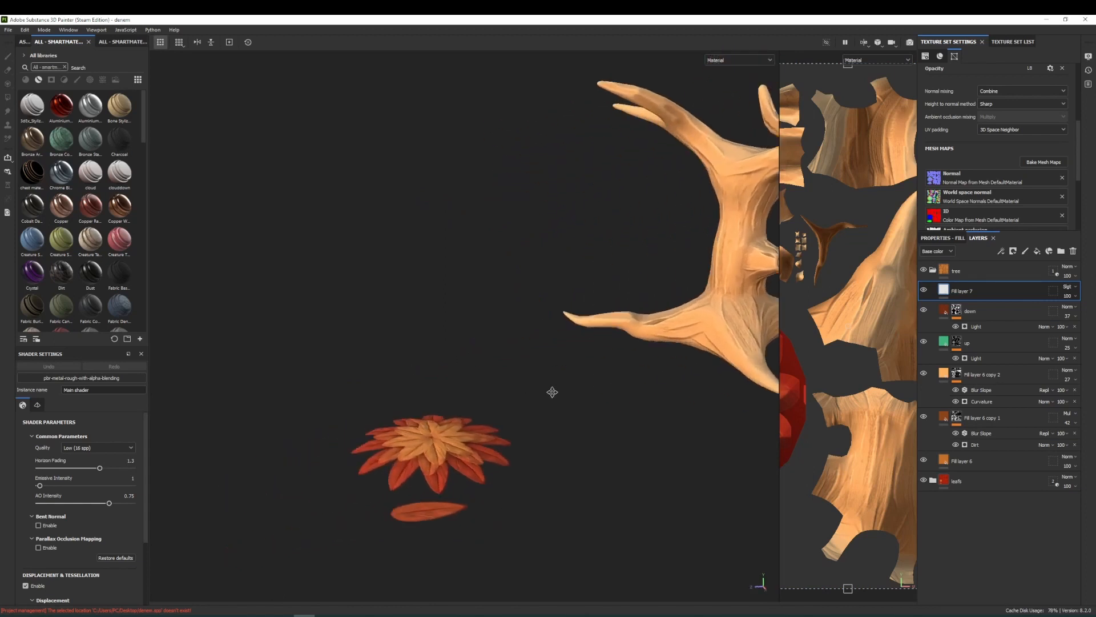
{"action": "left_click_drag", "start_coordinate": [550, 392], "coordinate": [478, 418], "text": "alt"}
{"action": "middle_click_drag", "start_coordinate": [477, 419], "coordinate": [491, 407], "text": "alt"}
{"action": "left_click_drag", "start_coordinate": [491, 407], "coordinate": [565, 395], "text": "alt"}
{"action": "left_click", "coordinate": [932, 269]}
{"action": "left_click", "coordinate": [923, 270]}
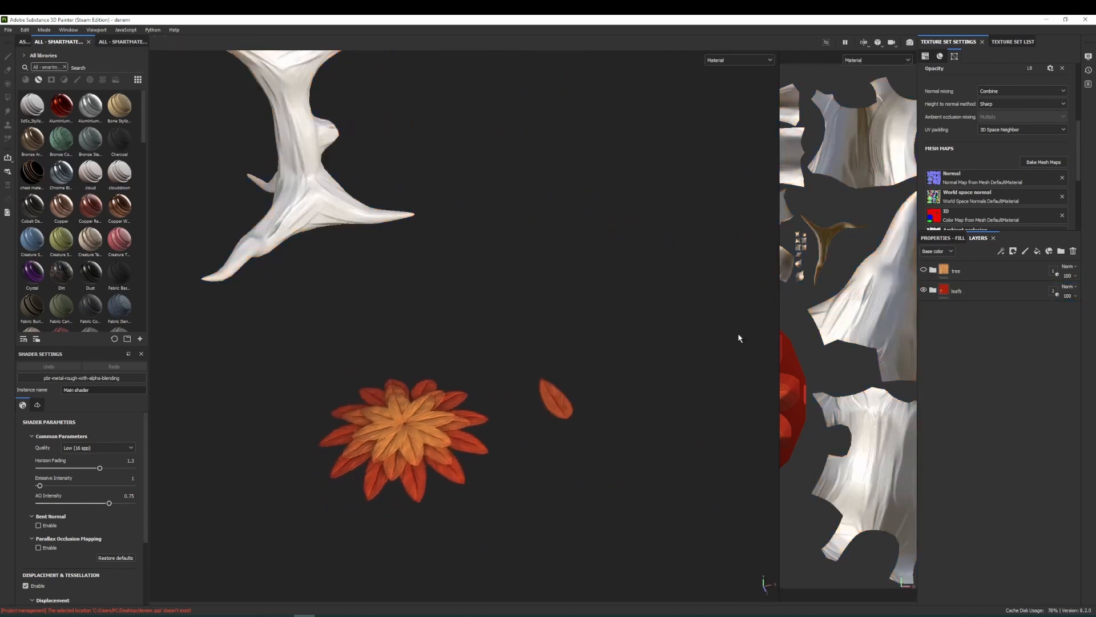
- Expand the "leafs" folder and hide Fill layer 5, Fill layer 4 copy 1 and Fill layer 4, leaving only Fill layer 3
{"action": "left_click_drag", "start_coordinate": [737, 337], "coordinate": [685, 370], "text": "alt"}
{"action": "left_click", "coordinate": [932, 290]}
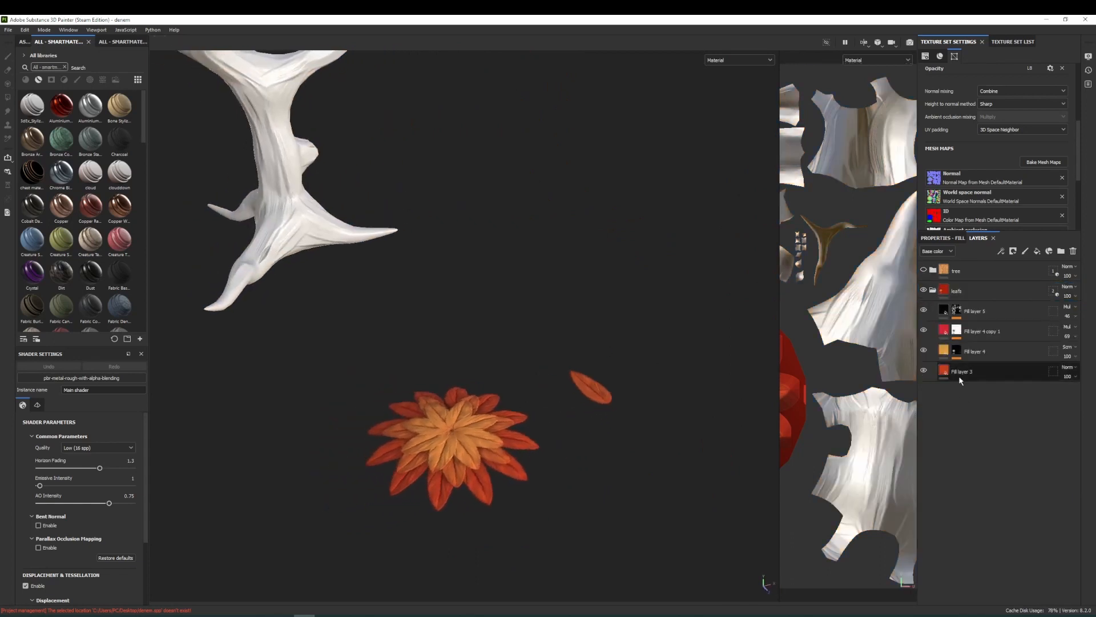
{"action": "left_click", "coordinate": [930, 375]}
{"action": "left_click", "coordinate": [924, 350]}
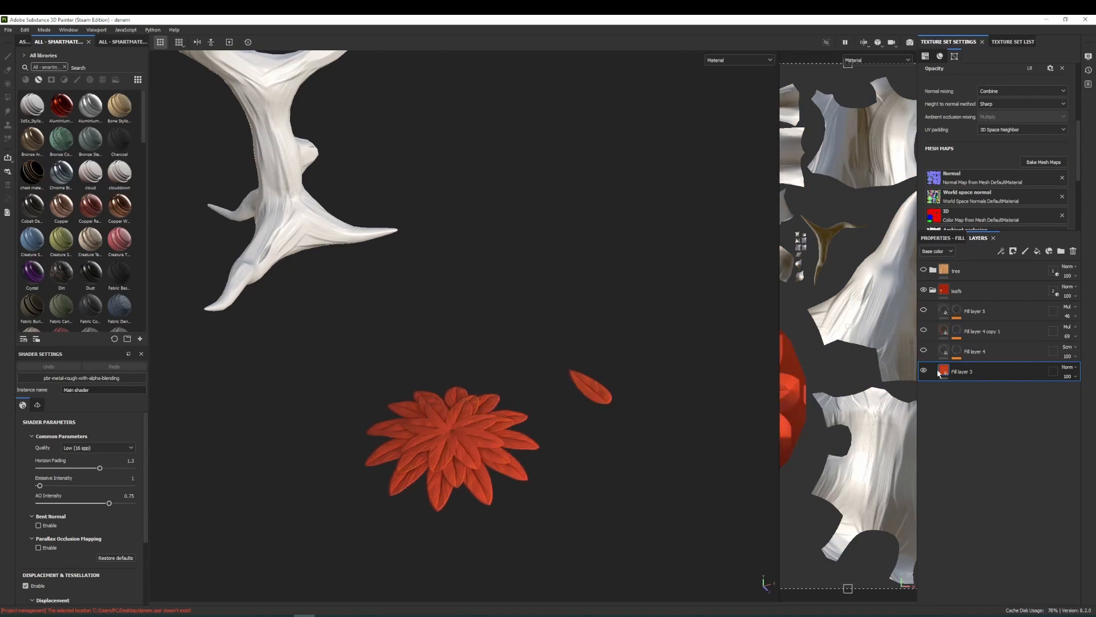
{"action": "left_click_drag", "start_coordinate": [548, 423], "coordinate": [858, 371], "text": "alt"}
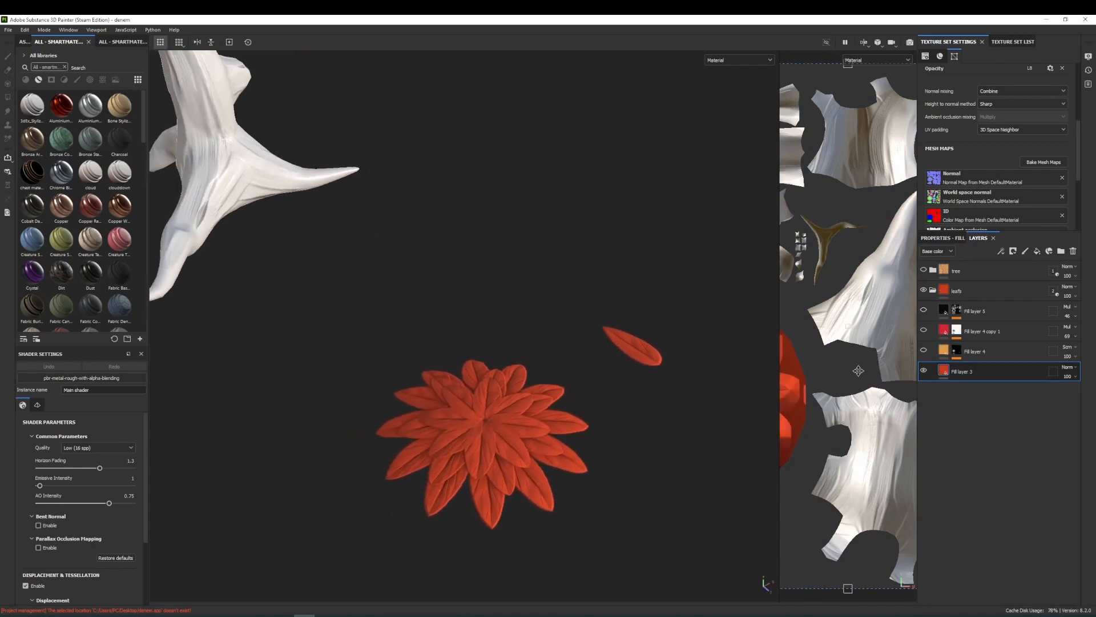
- Show Fill layer 4 on the leaves and turn off the Levels and Blur Slope effects on its mask
{"action": "left_click", "coordinate": [923, 350]}
{"action": "left_click_drag", "start_coordinate": [624, 426], "coordinate": [751, 365], "text": "alt"}
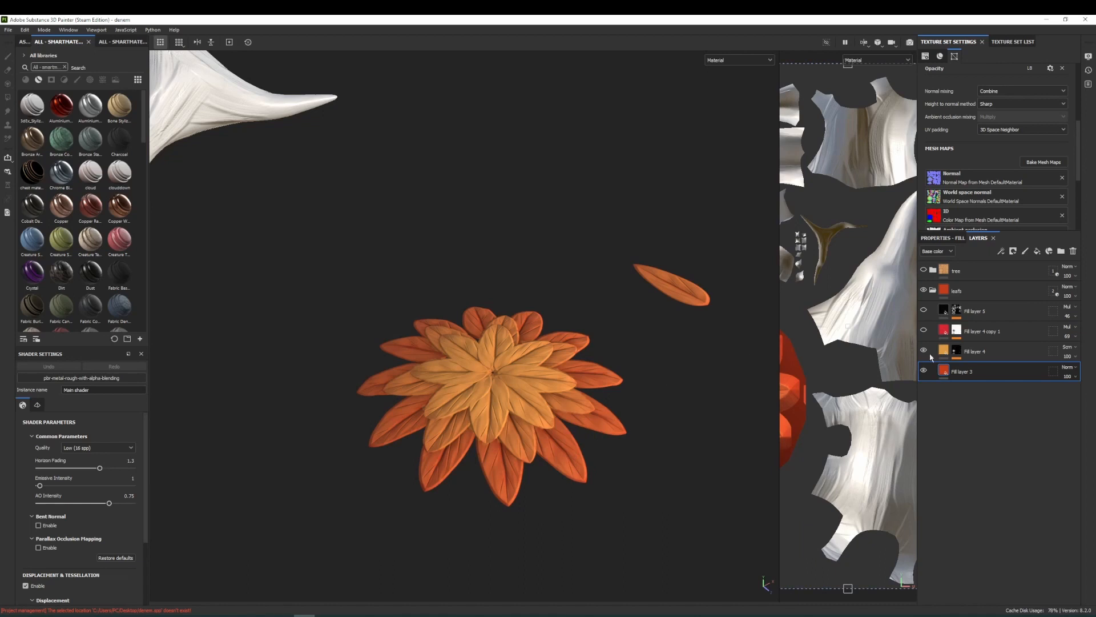
{"action": "left_click", "coordinate": [957, 351]}
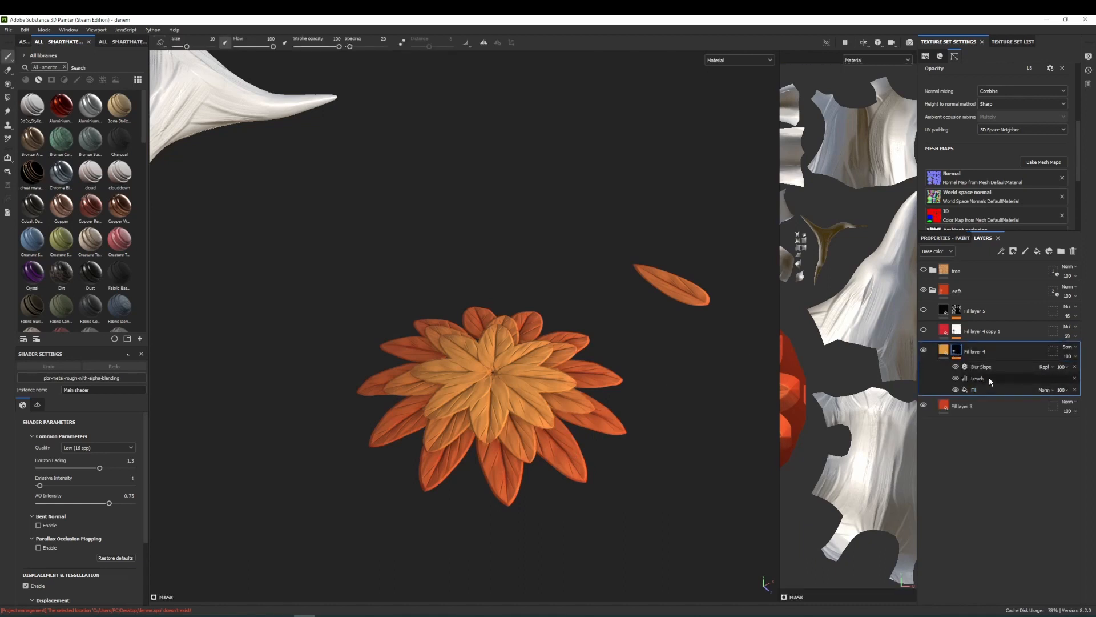
{"action": "left_click", "coordinate": [955, 378]}
{"action": "left_click", "coordinate": [956, 367]}
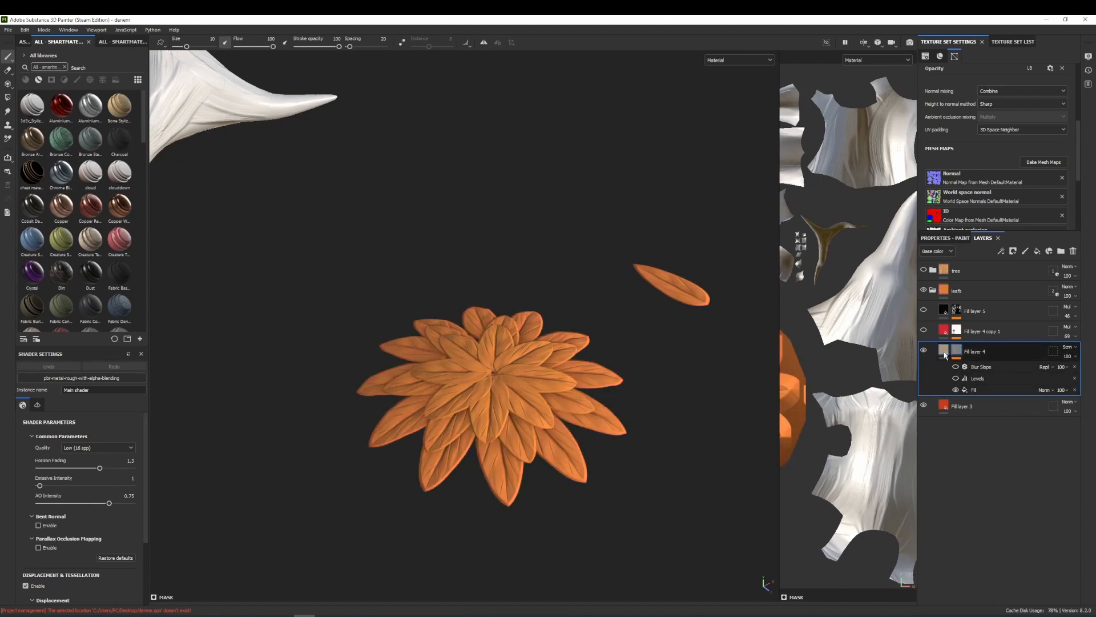
- Open the settings of the Fill effect on Fill layer 4's mask and examine the Height mesh map on the leaf cluster
{"action": "left_click", "coordinate": [993, 389]}
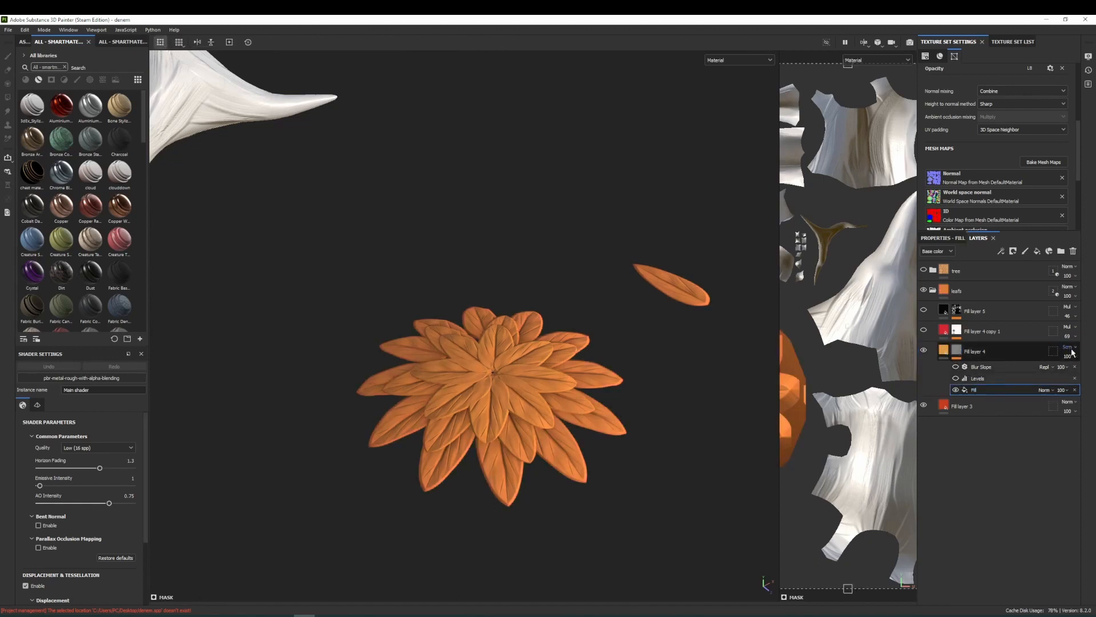
{"action": "right_click", "coordinate": [563, 233]}
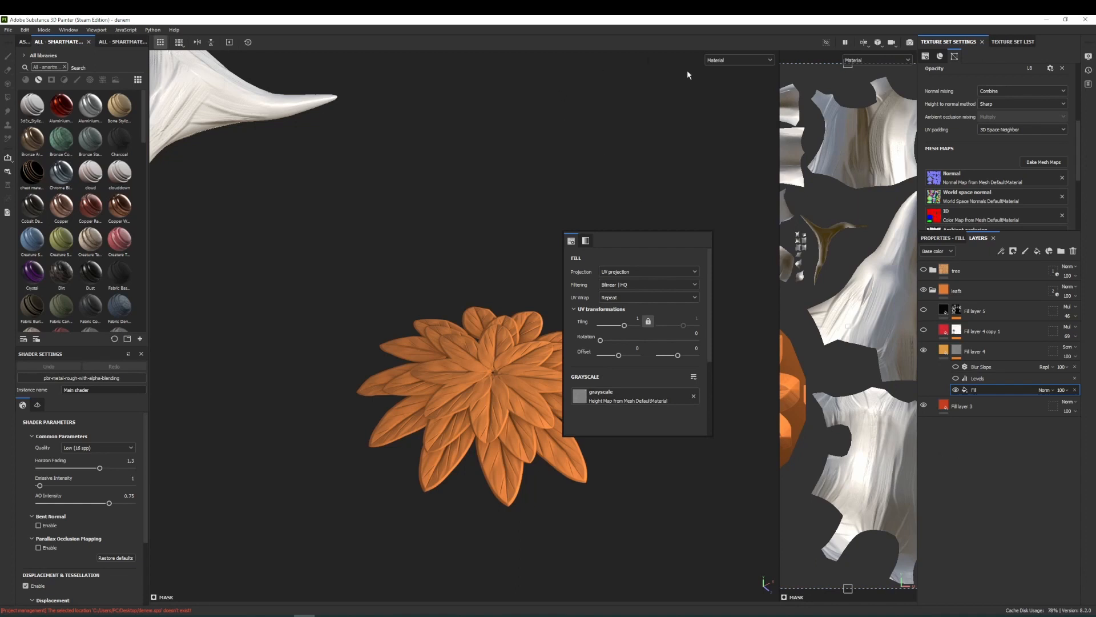
{"action": "left_click", "coordinate": [739, 60]}
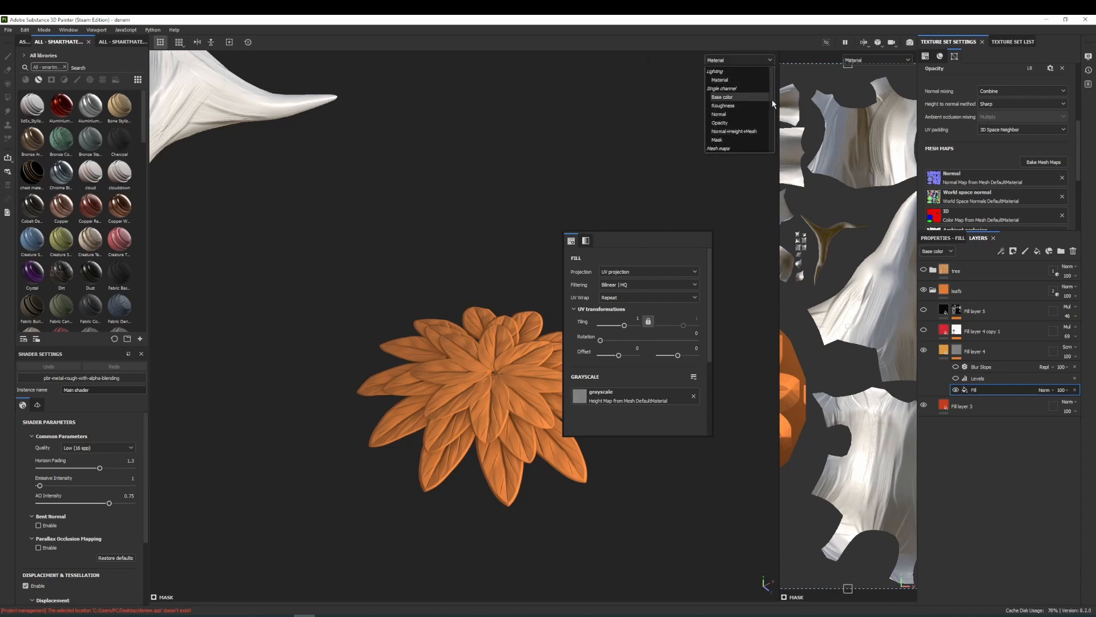
{"action": "scroll", "coordinate": [773, 106], "scroll_direction": "down", "scroll_amount": 1}
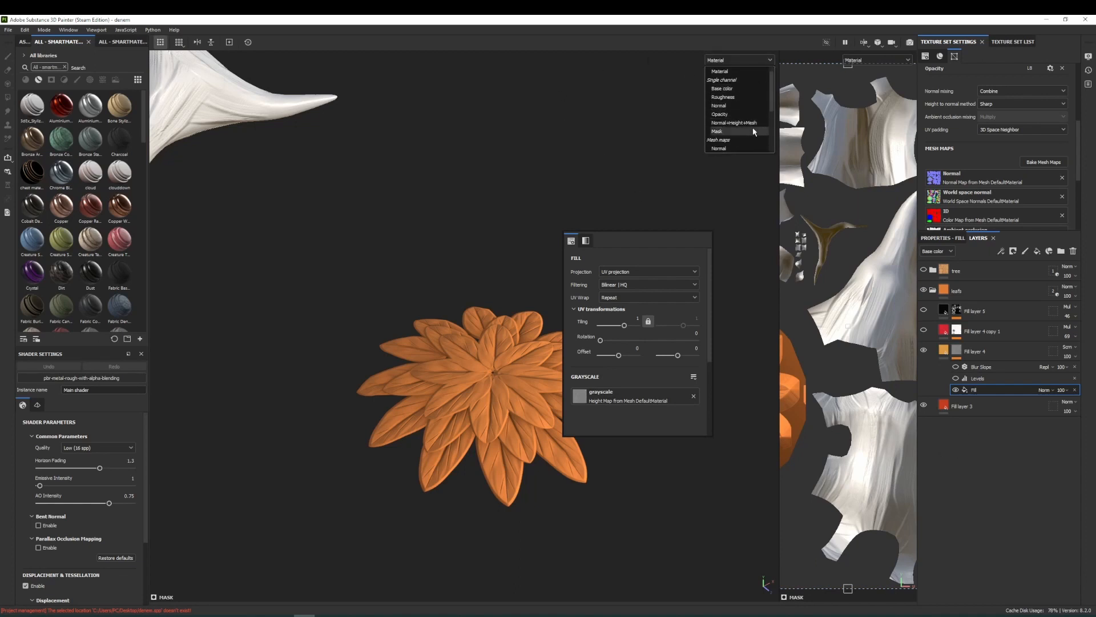
{"action": "scroll", "coordinate": [772, 111], "scroll_direction": "down", "scroll_amount": 6}
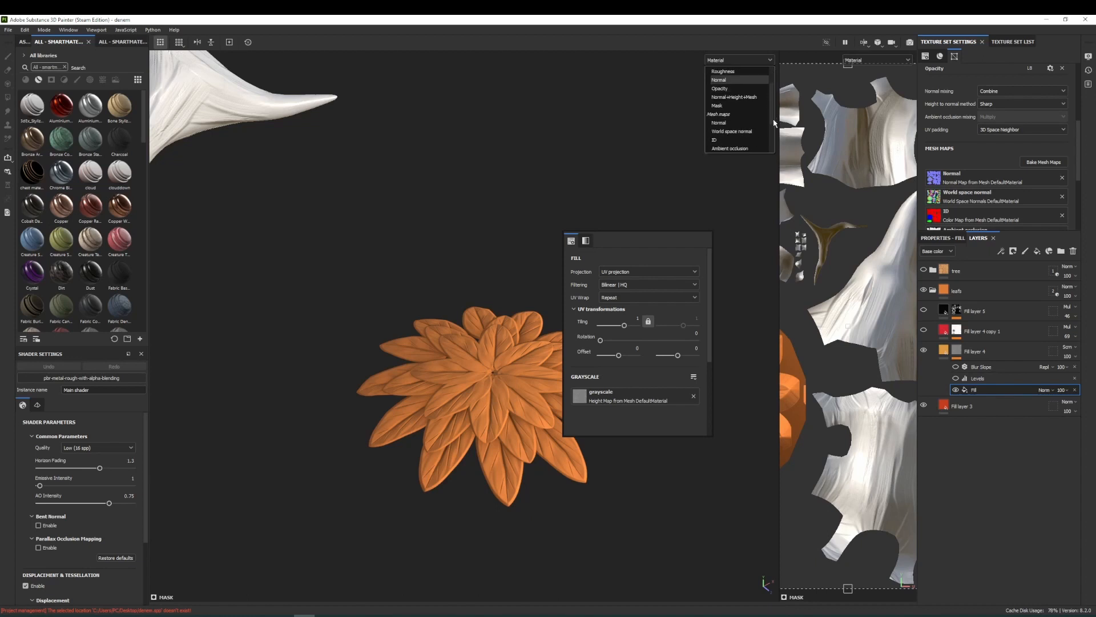
{"action": "scroll", "coordinate": [772, 130], "scroll_direction": "up", "scroll_amount": 4}
{"action": "left_click", "coordinate": [726, 142]}
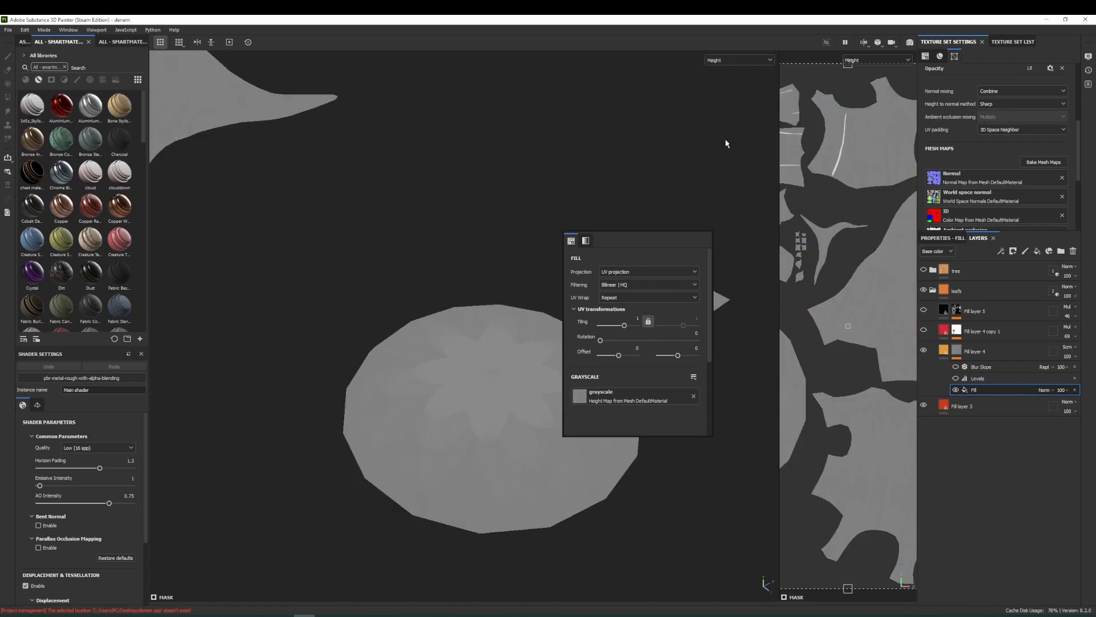
{"action": "left_click_drag", "start_coordinate": [542, 297], "coordinate": [562, 286], "text": "alt"}
{"action": "right_click_drag", "start_coordinate": [562, 286], "coordinate": [479, 442], "text": "alt"}
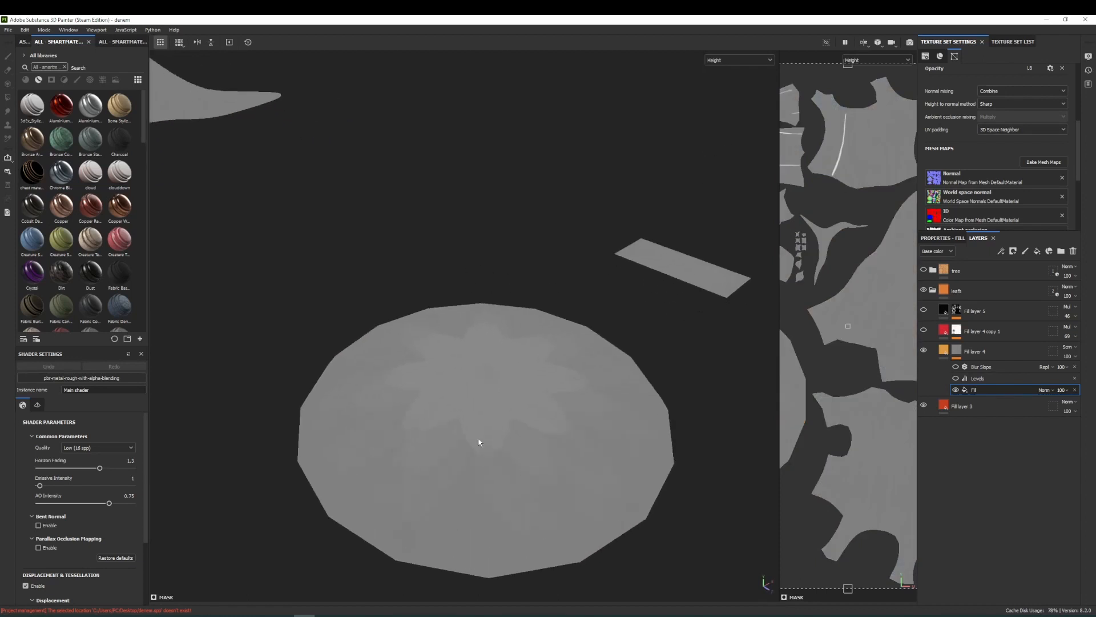
{"action": "left_click_drag", "start_coordinate": [590, 435], "coordinate": [578, 439], "text": "alt"}
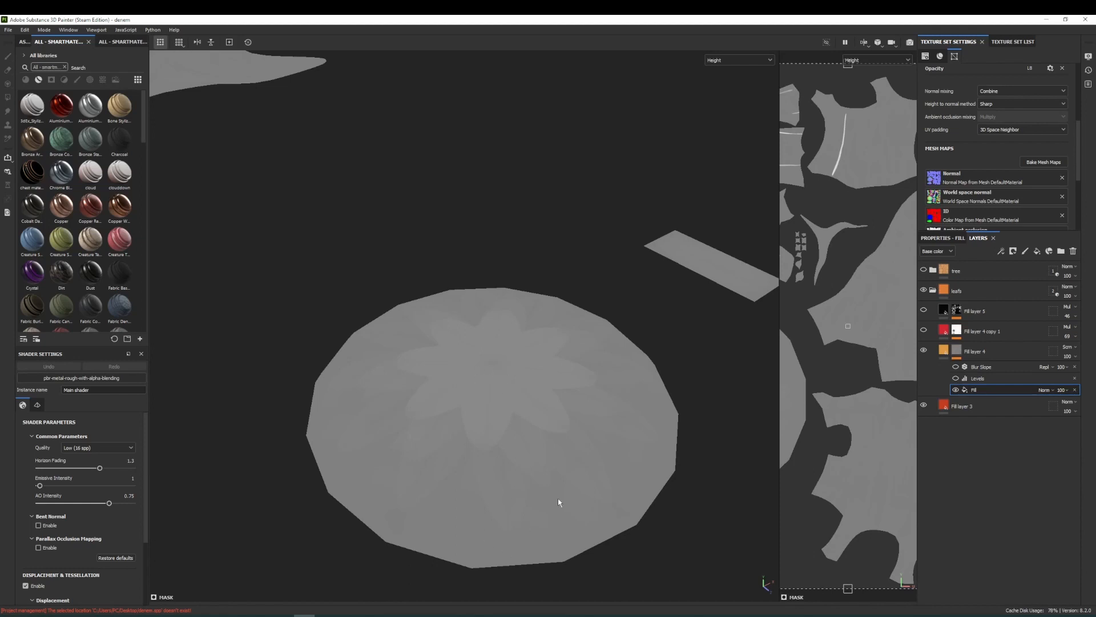
{"action": "left_click_drag", "start_coordinate": [645, 174], "coordinate": [629, 178], "text": "alt"}
- Turn Levels back on in Fill layer 4's mask and return the viewport from the mesh maps to the Material display
{"action": "key", "text": "b"}
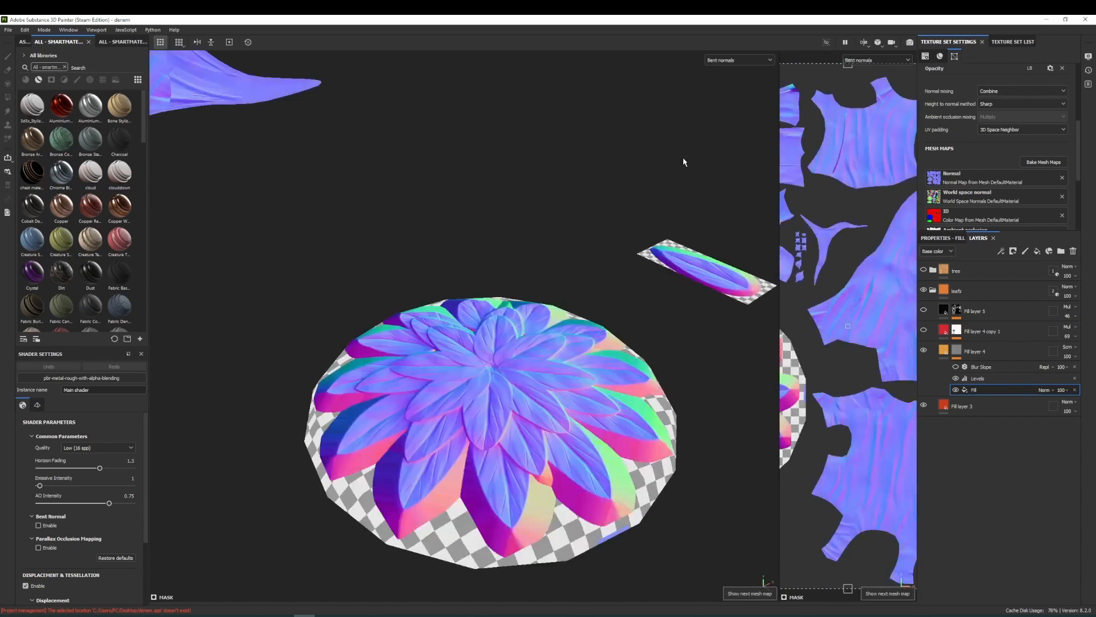
{"action": "left_click", "coordinate": [740, 59]}
{"action": "scroll", "coordinate": [765, 114], "scroll_direction": "up", "scroll_amount": 3}
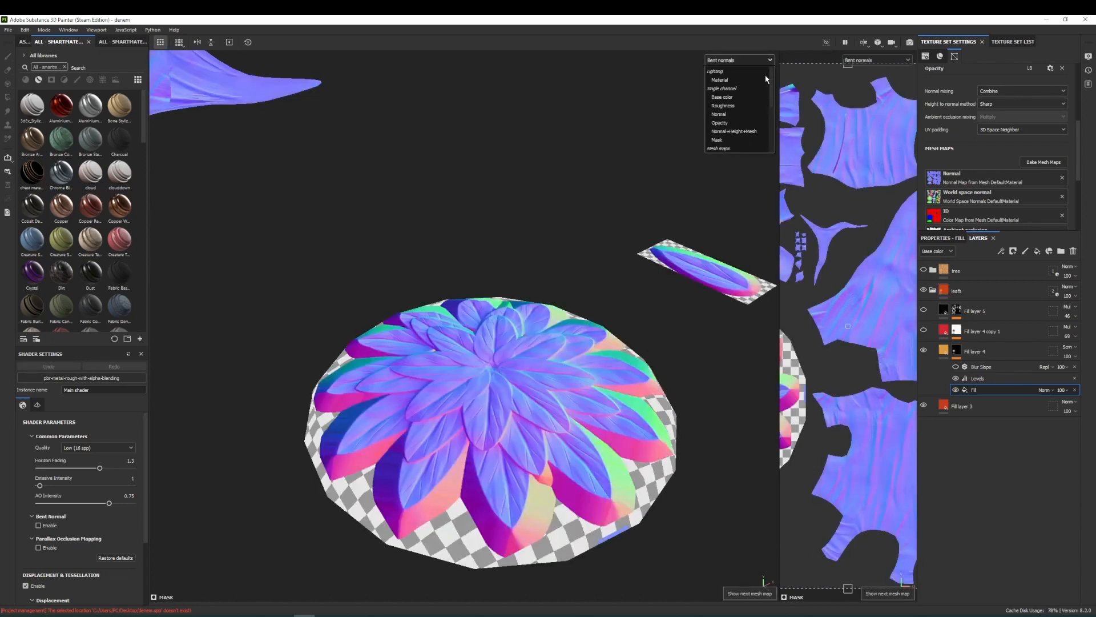
{"action": "left_click", "coordinate": [724, 81]}
{"action": "left_click_drag", "start_coordinate": [579, 423], "coordinate": [568, 426], "text": "alt"}
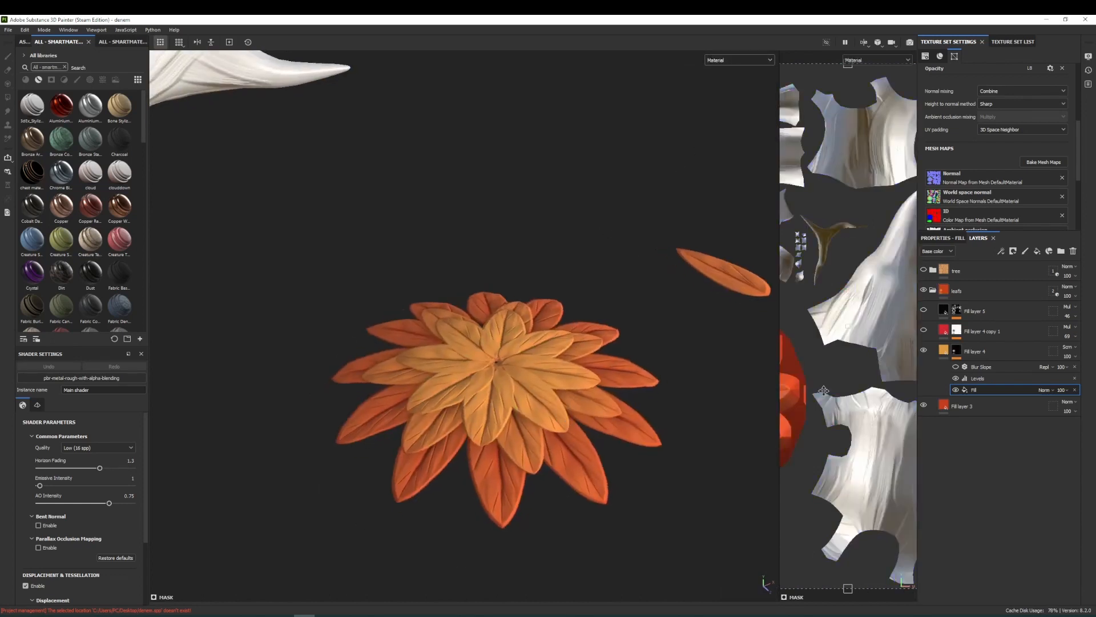
- Review the Levels settings on Fill layer 4's mask, and turn the Blur Slope filter back on with its settings open
{"action": "left_click", "coordinate": [973, 378]}
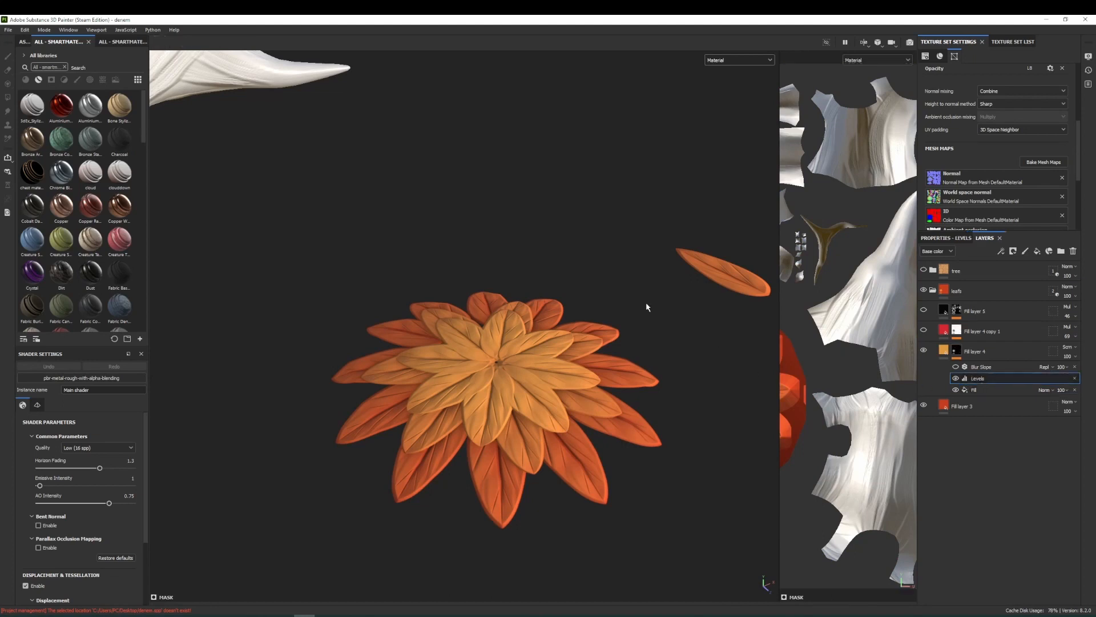
{"action": "mouse_move", "coordinate": [672, 273]}
{"action": "left_mouse_down"}
{"action": "mouse_move", "coordinate": [701, 274]}
{"action": "mouse_move", "coordinate": [671, 277]}
{"action": "left_mouse_up"}
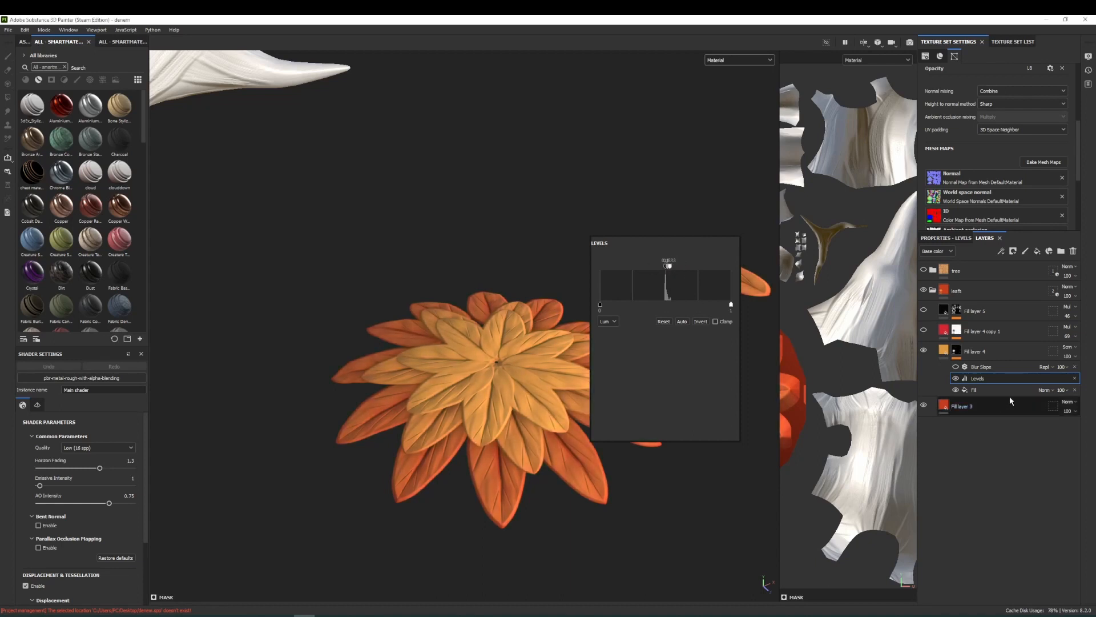
{"action": "left_click", "coordinate": [981, 368]}
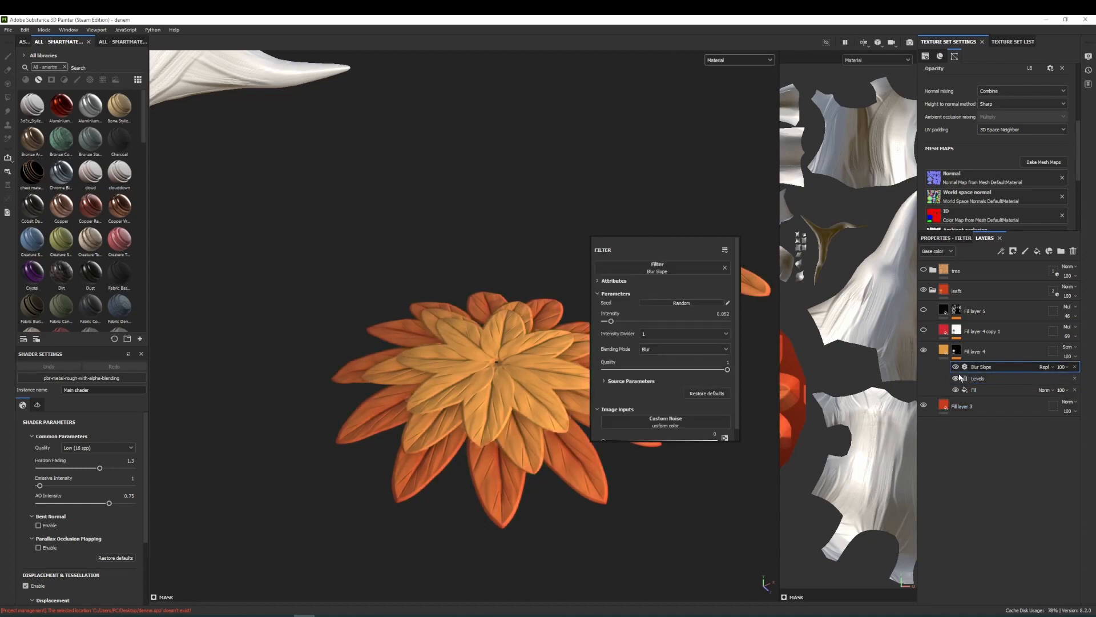
{"action": "left_click_drag", "start_coordinate": [500, 328], "coordinate": [585, 299], "text": "alt"}
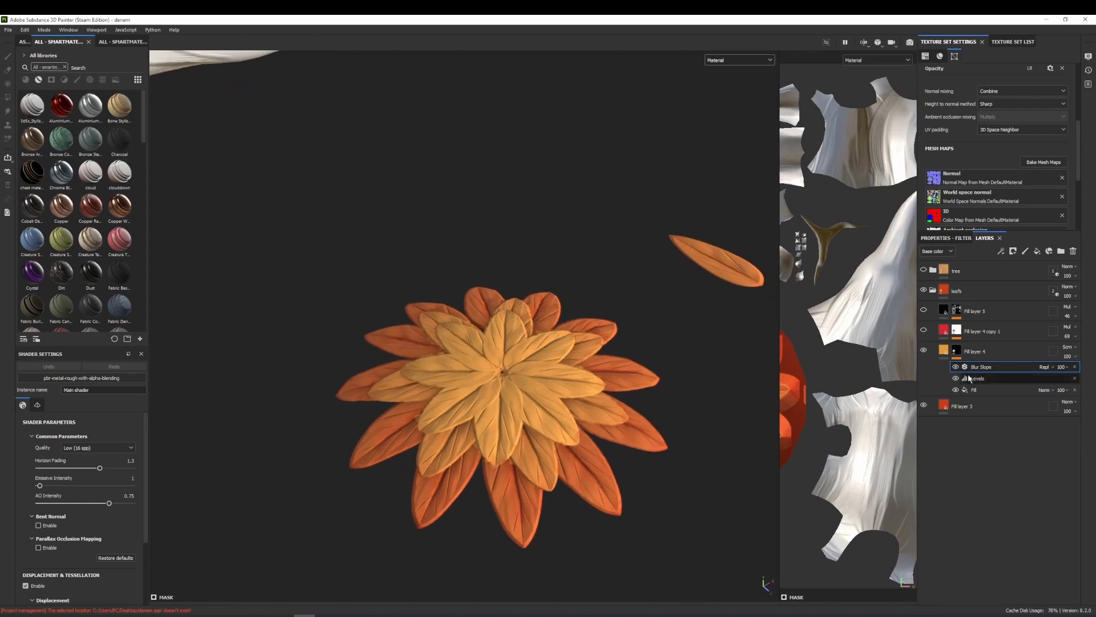
{"action": "right_click", "coordinate": [695, 260]}
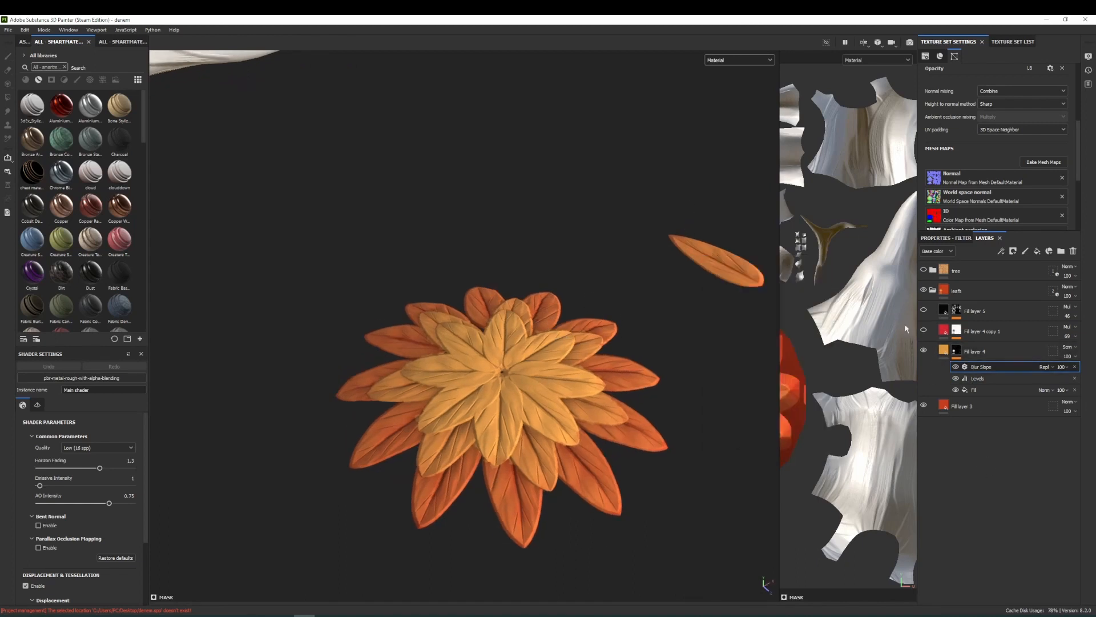
- Show Fill layer 4 copy 1 on the leaves and open the settings of the Levels effect on its mask
{"action": "left_click", "coordinate": [923, 332]}
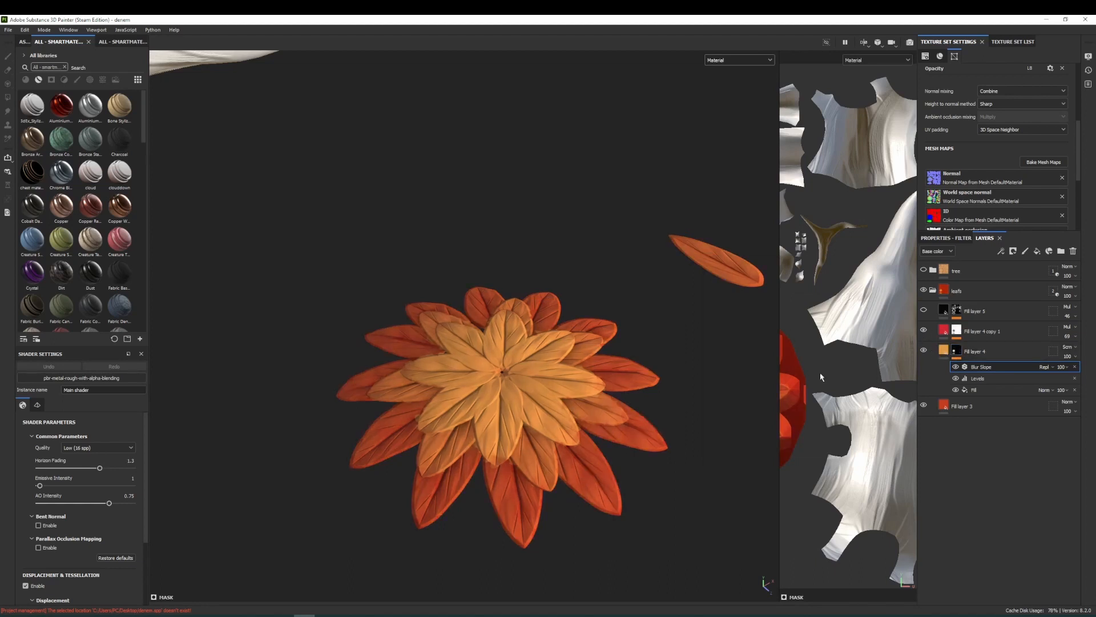
{"action": "left_click_drag", "start_coordinate": [705, 365], "coordinate": [674, 388], "text": "alt"}
{"action": "left_click", "coordinate": [979, 334]}
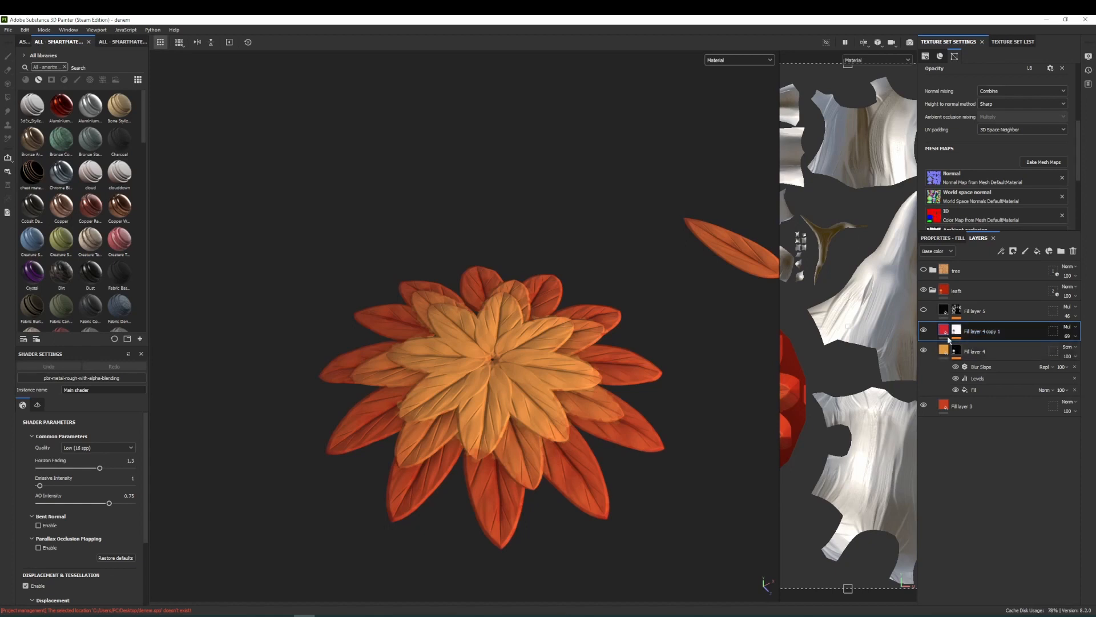
{"action": "left_click", "coordinate": [957, 331]}
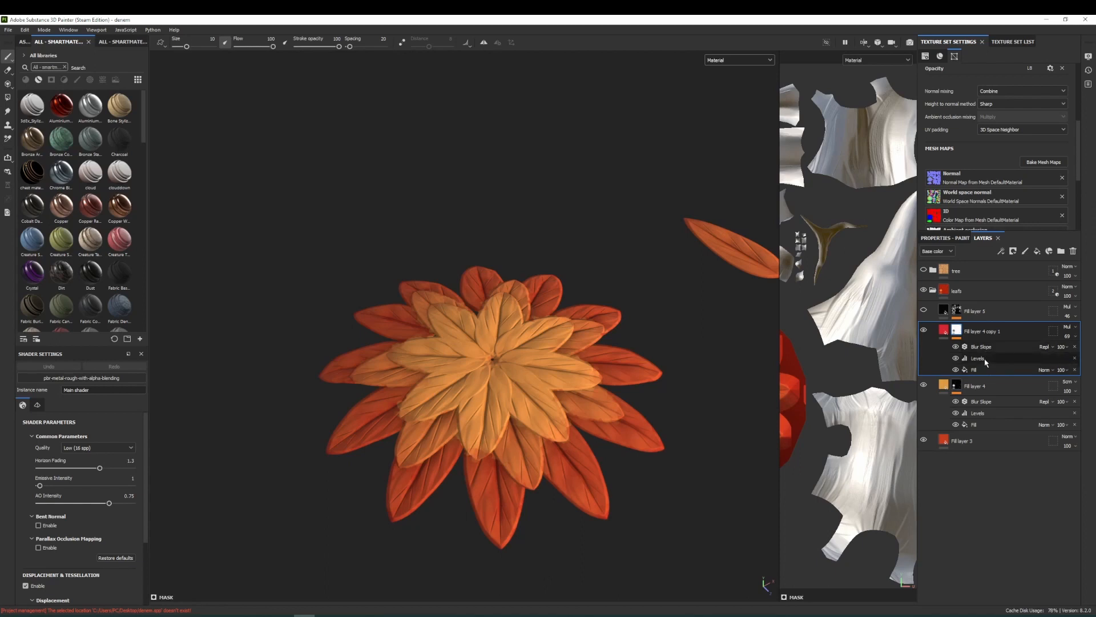
{"action": "left_click", "coordinate": [984, 358]}
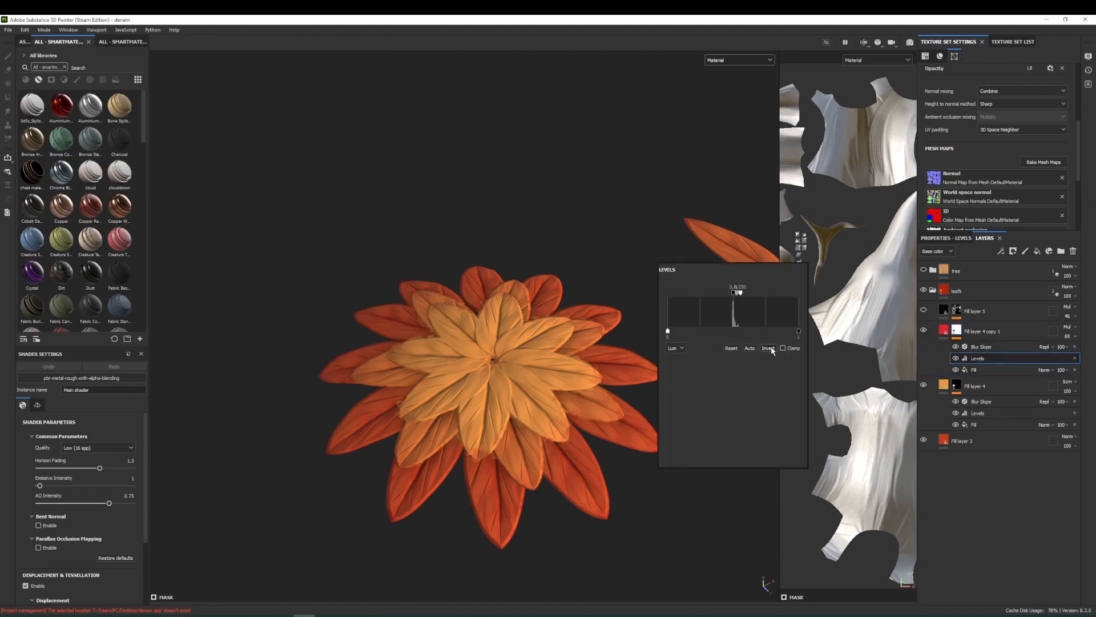
- Invert the Levels effect on Fill layer 4 copy 1's mask, invert it back, and close its settings
{"action": "left_click", "coordinate": [768, 348]}
{"action": "left_click", "coordinate": [768, 348]}
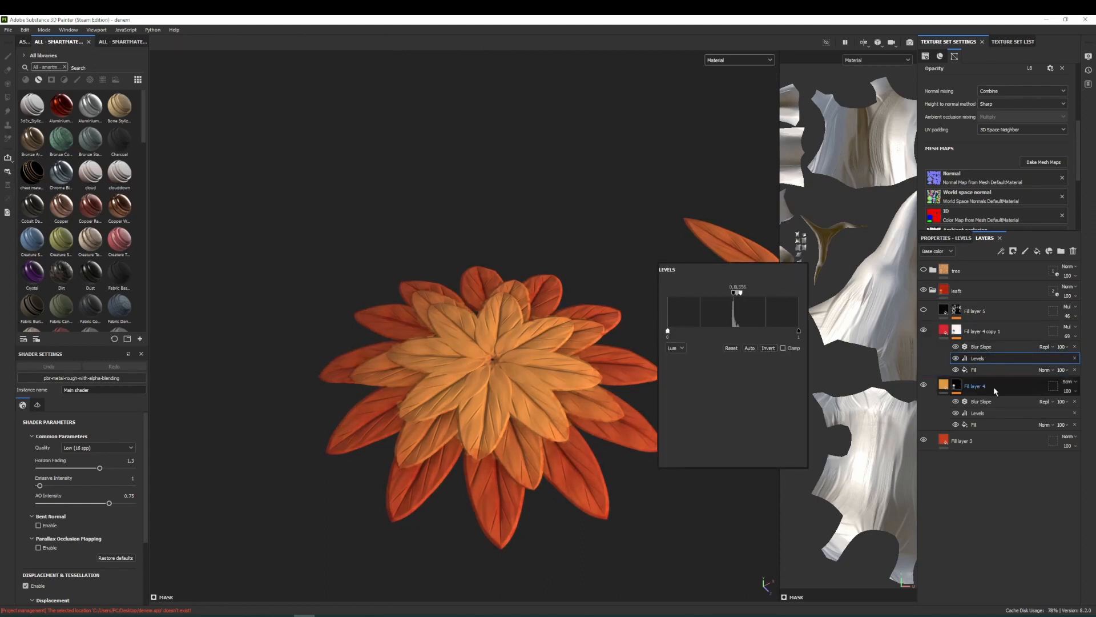
{"action": "left_click", "coordinate": [688, 217]}
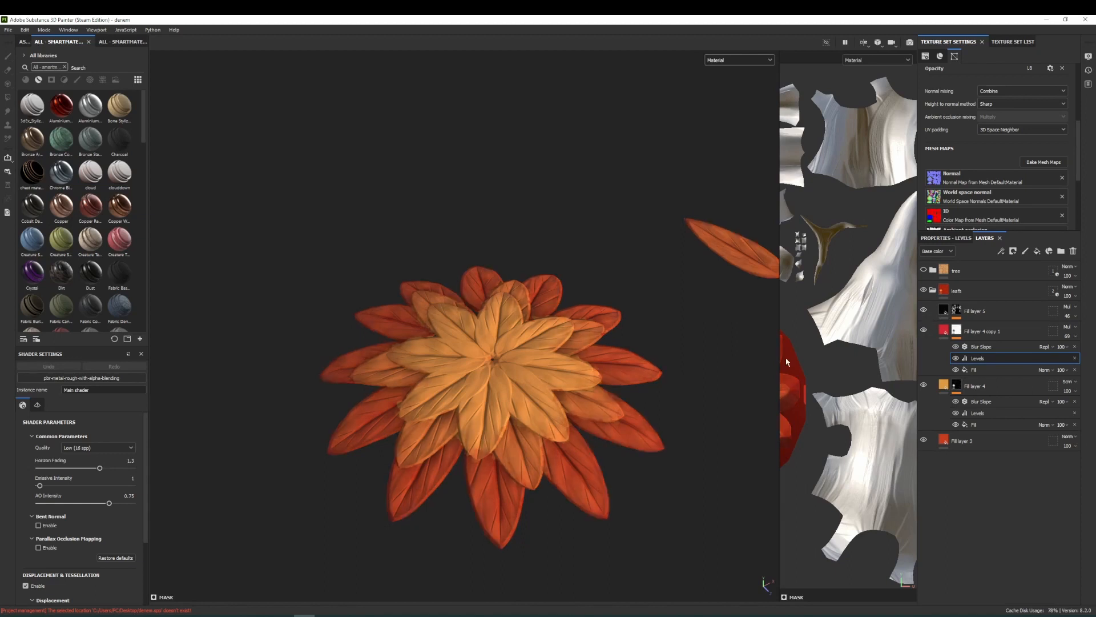
- Select the mask of Fill layer 5 with its effects expanded and review the Curvature generator's settings
{"action": "left_click", "coordinate": [956, 312]}
{"action": "left_click", "coordinate": [959, 315]}
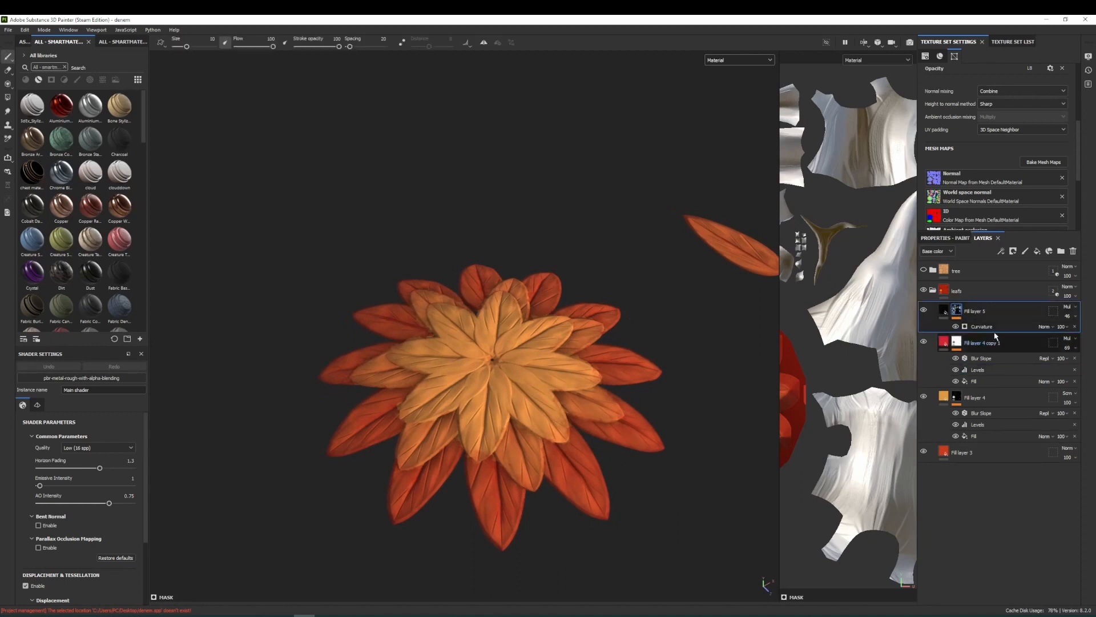
{"action": "right_click", "coordinate": [610, 263]}
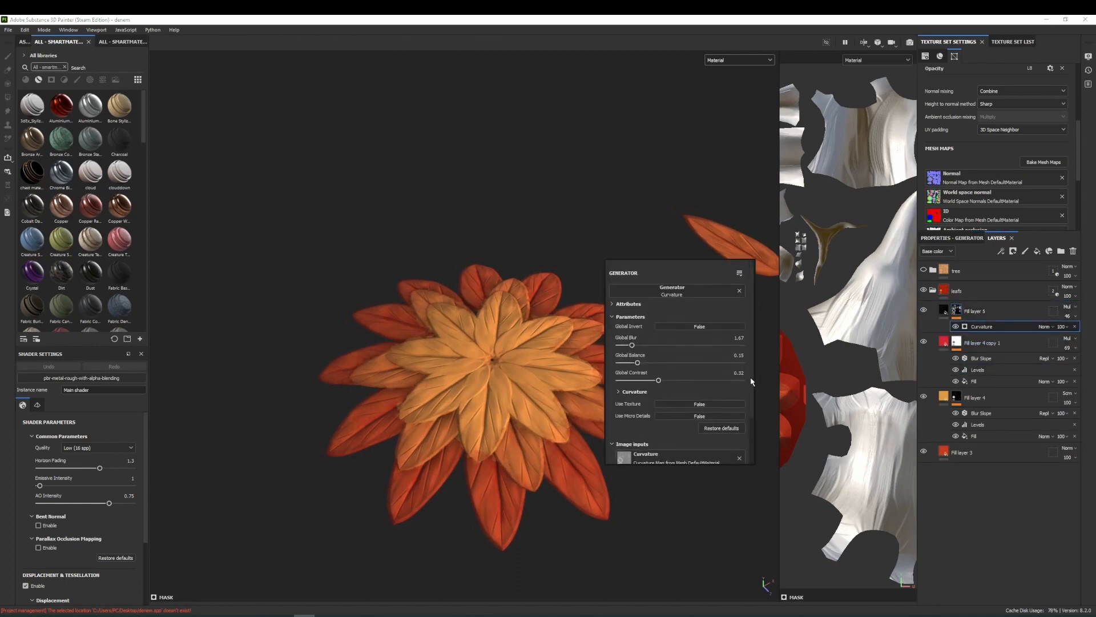
{"action": "left_click_drag", "start_coordinate": [558, 231], "coordinate": [603, 378], "text": "alt"}
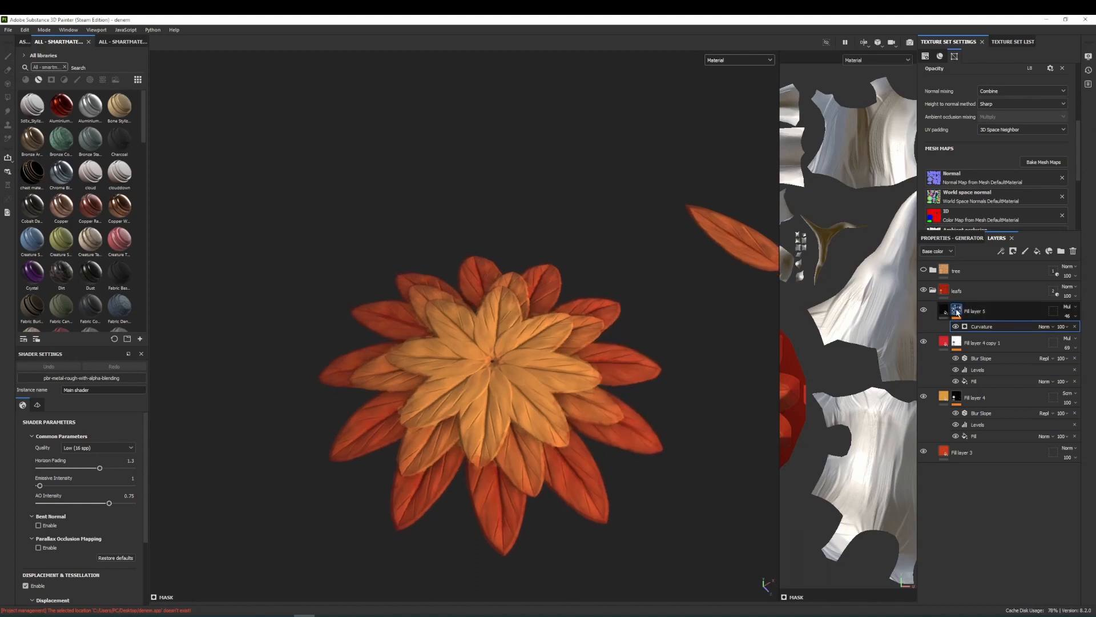
- Display Fill layer 5's mask alone in the viewport, examine it on the leaves, and return to the Material display
{"action": "left_click", "coordinate": [958, 312], "text": "alt"}
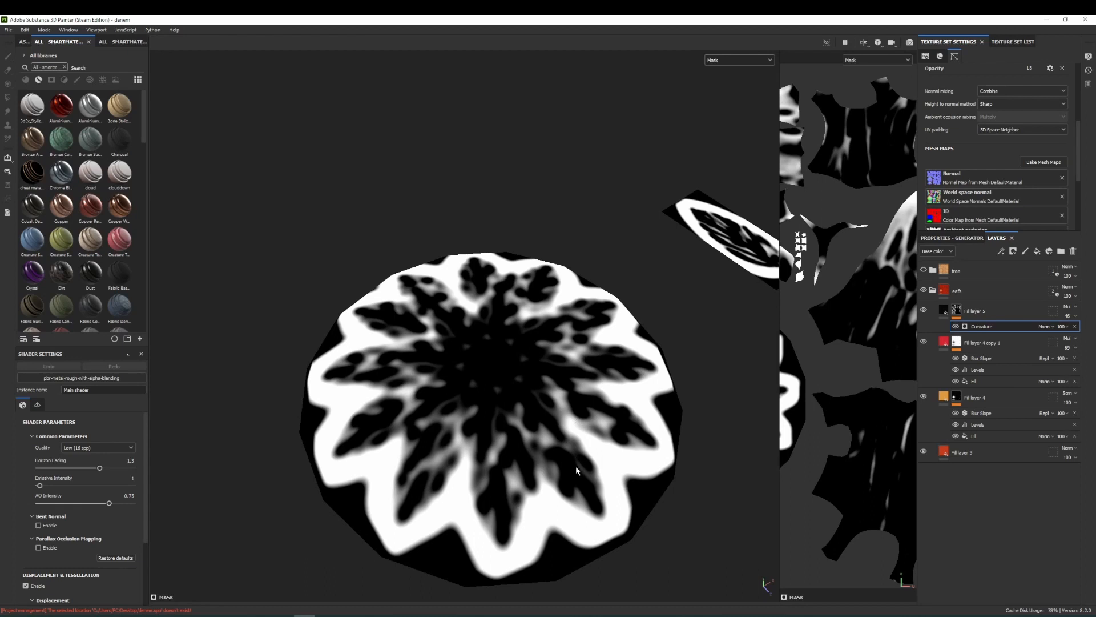
{"action": "left_click_drag", "start_coordinate": [630, 434], "coordinate": [526, 438], "text": "alt"}
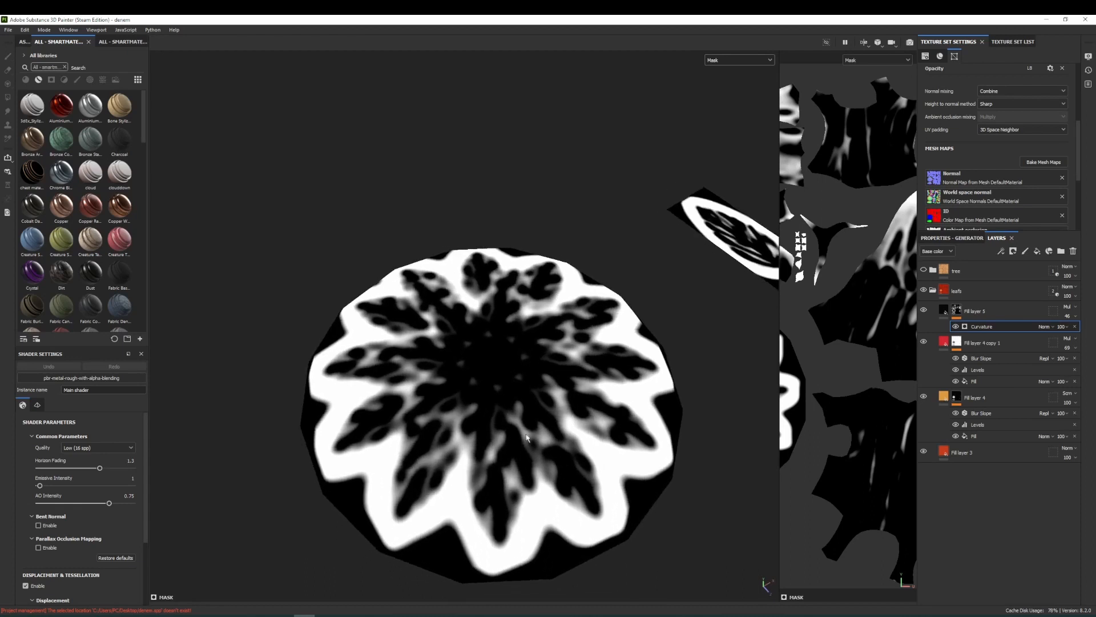
{"action": "left_click", "coordinate": [945, 312]}
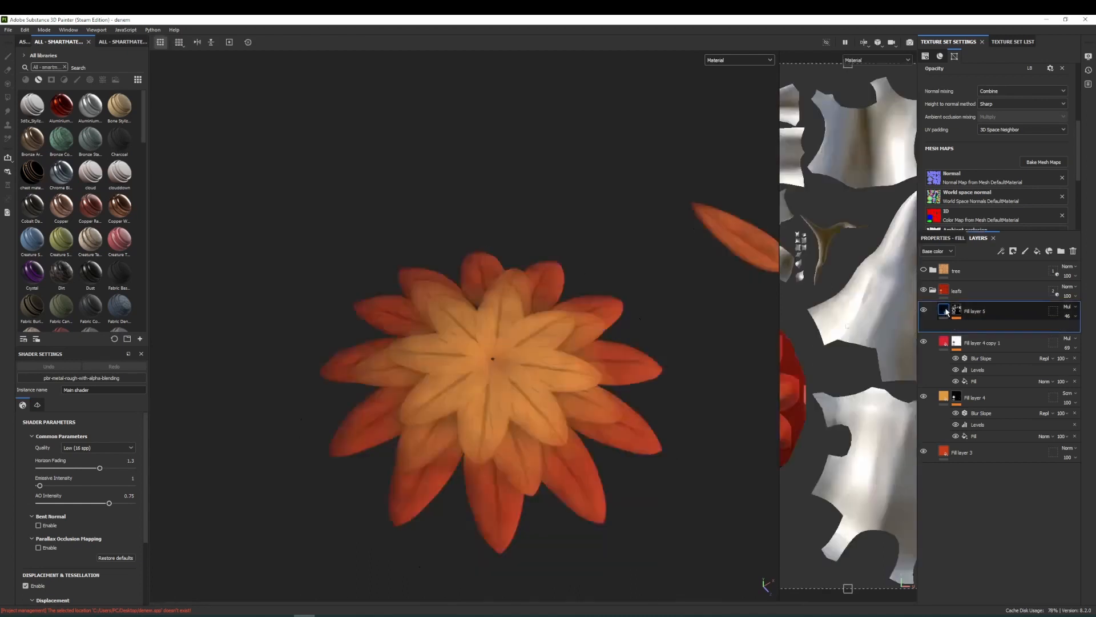
{"action": "left_click_drag", "start_coordinate": [516, 392], "coordinate": [497, 481], "text": "alt"}
{"action": "scroll", "coordinate": [496, 481], "scroll_direction": "up", "scroll_amount": 2}
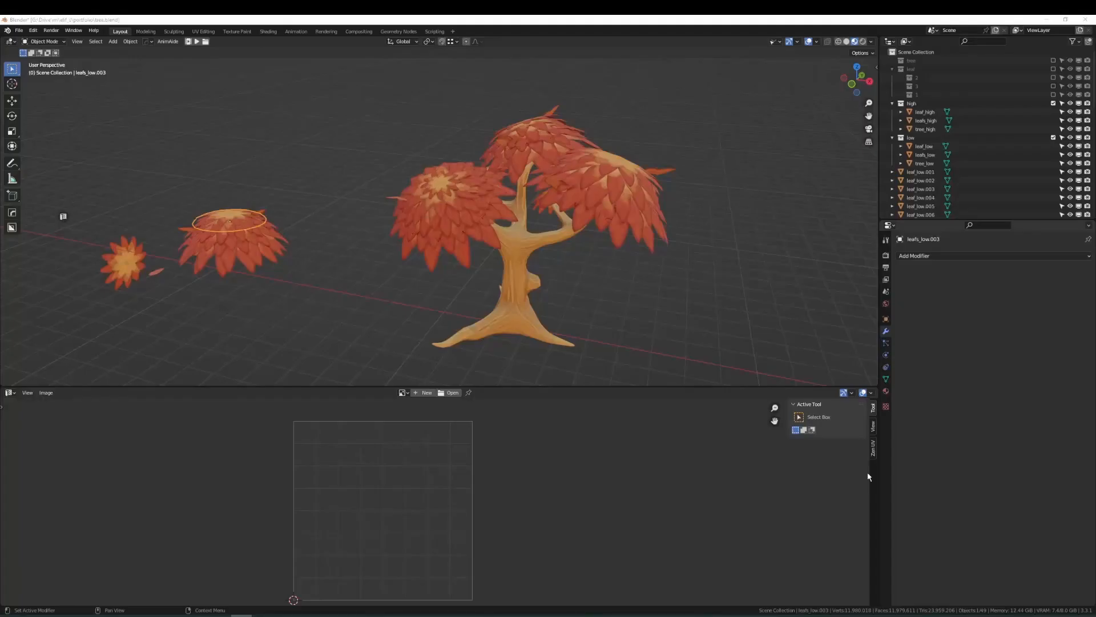
- Switch to Blender, enlarge the 3D viewport over the image editor, and inspect the assembled tree with its leaf clusters
{"action": "mouse_move", "coordinate": [628, 377]}
{"action": "middle_mouse_down"}
{"action": "mouse_move", "coordinate": [702, 372]}
{"action": "mouse_move", "coordinate": [641, 264]}
{"action": "mouse_move", "coordinate": [619, 373]}
{"action": "middle_mouse_up"}
{"action": "left_click_drag", "start_coordinate": [617, 385], "coordinate": [635, 590]}
{"action": "scroll", "coordinate": [629, 386], "scroll_direction": "up", "scroll_amount": 2}
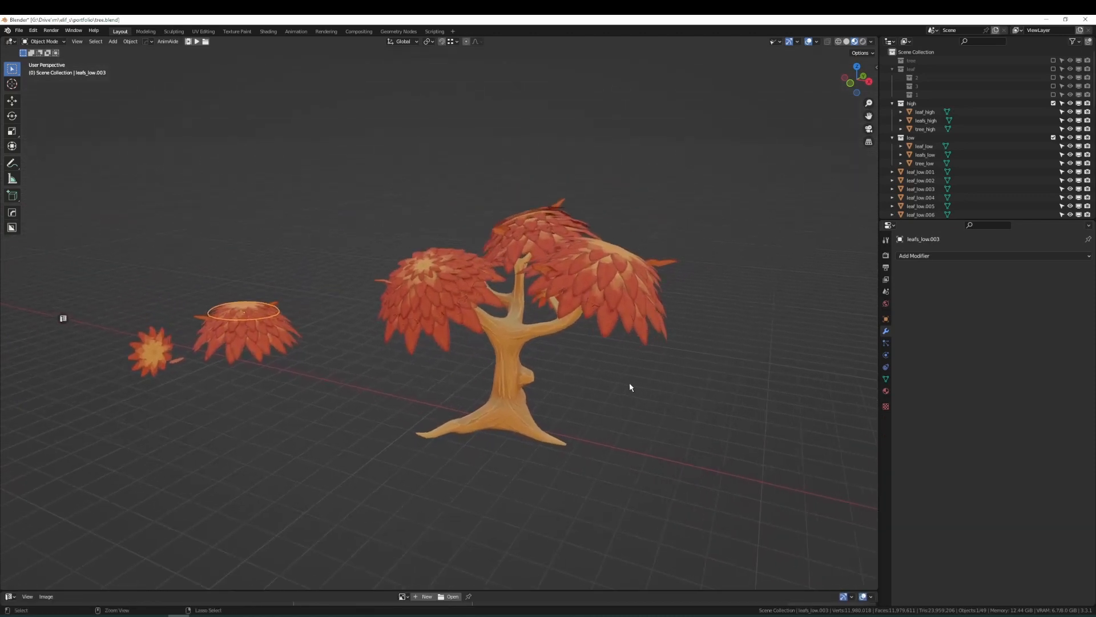
{"action": "middle_click_drag", "start_coordinate": [583, 358], "coordinate": [656, 260]}
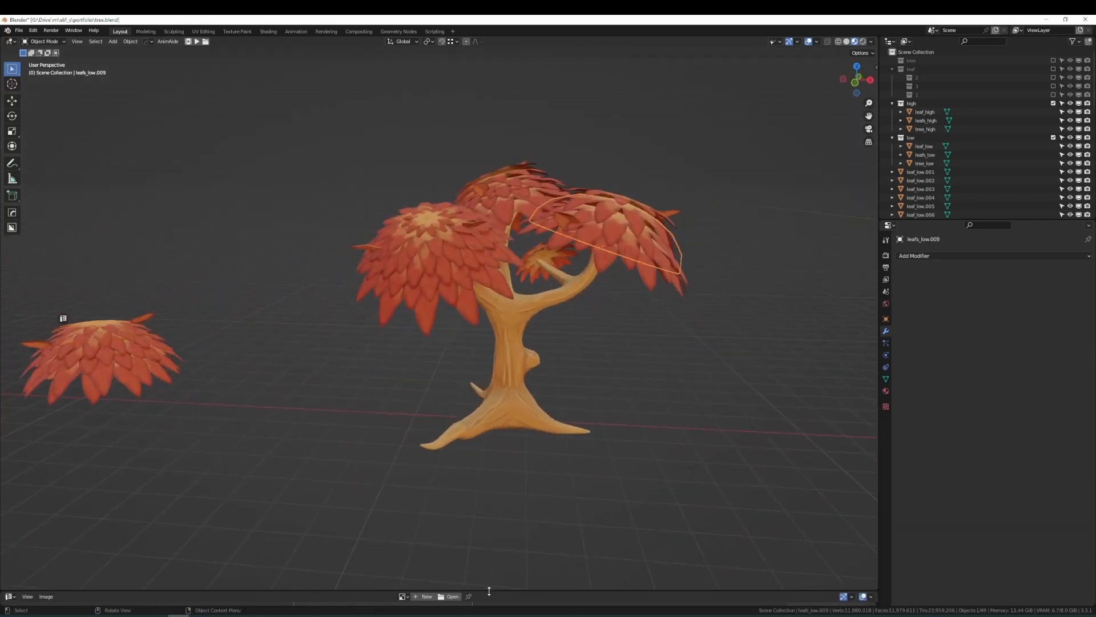
- Enlarge the image editor area beneath the 3D viewport and change it to a Shader Editor
{"action": "left_click_drag", "start_coordinate": [490, 590], "coordinate": [522, 415]}
{"action": "scroll", "coordinate": [479, 362], "scroll_direction": "down", "scroll_amount": 2}
{"action": "left_click", "coordinate": [10, 421]}
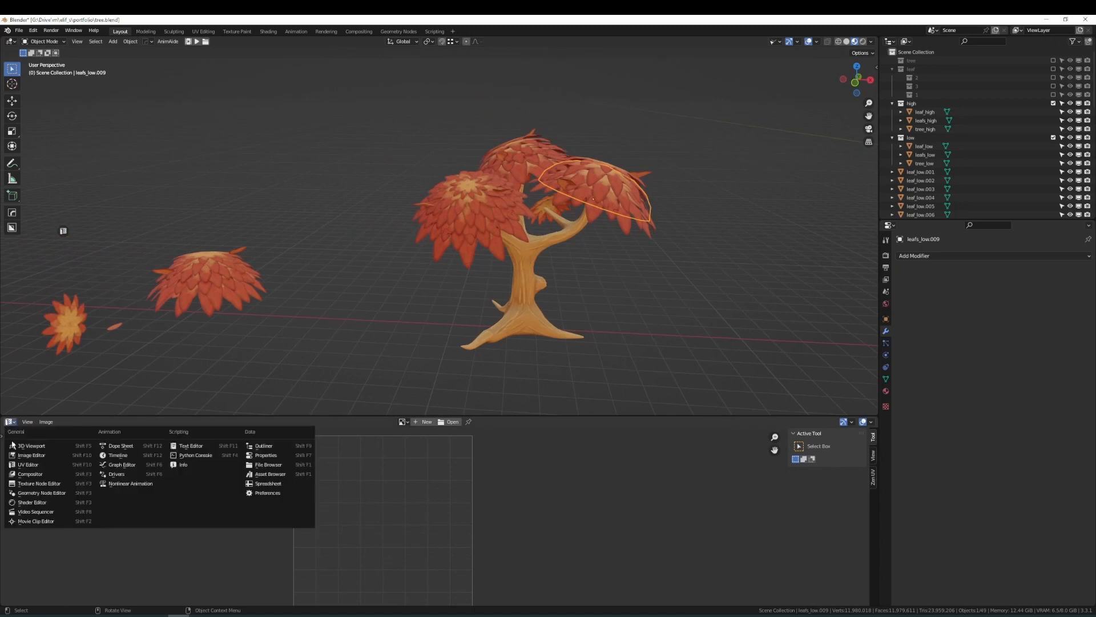
{"action": "left_click", "coordinate": [33, 502]}
- Examine the RGB Alpha.png texture node and its Alpha link to the shader's Alpha input in the leaf material
{"action": "scroll", "coordinate": [370, 451], "scroll_direction": "up", "scroll_amount": 4}
{"action": "middle_click_drag", "start_coordinate": [369, 451], "coordinate": [366, 452], "text": "ctrl"}
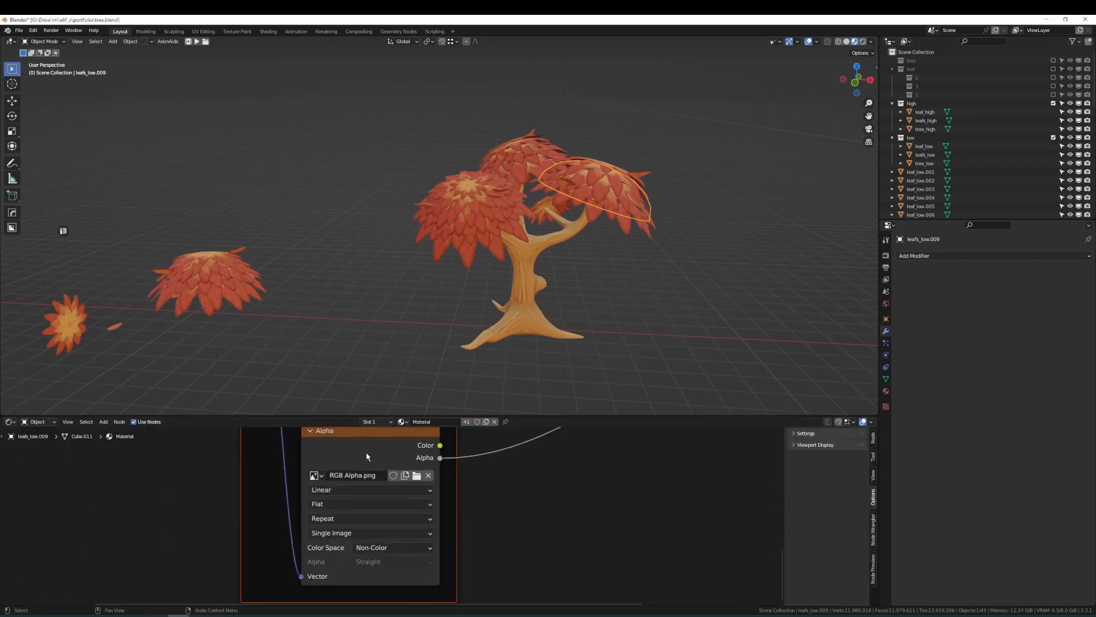
{"action": "left_click_drag", "start_coordinate": [367, 452], "coordinate": [363, 507]}
{"action": "middle_click_drag", "start_coordinate": [363, 507], "coordinate": [377, 541]}
{"action": "left_click", "coordinate": [431, 503]}
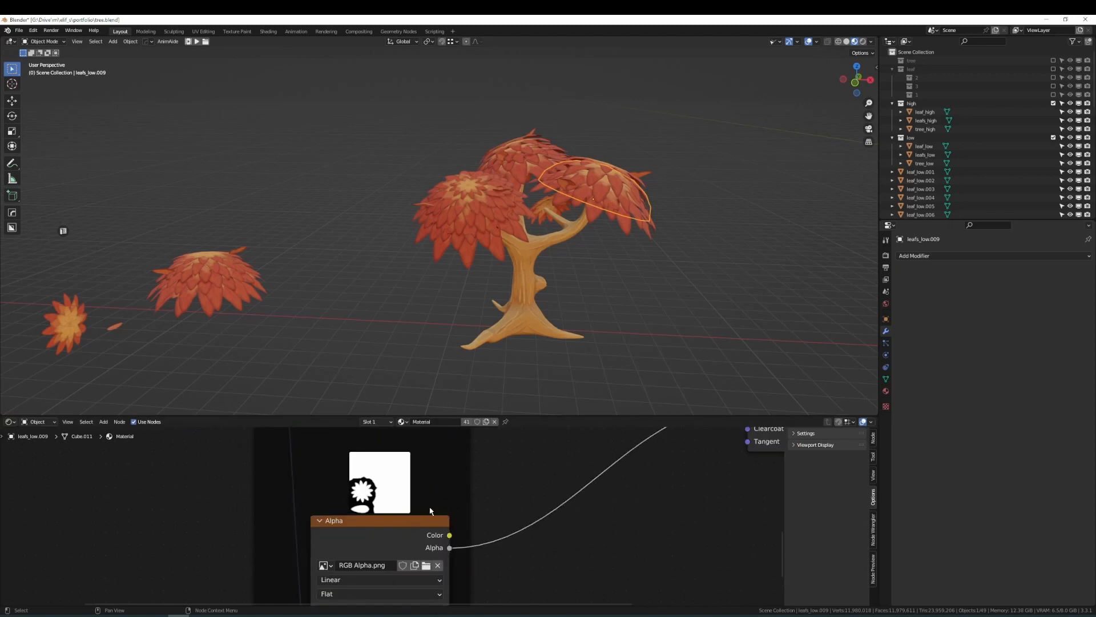
{"action": "middle_click_drag", "start_coordinate": [430, 509], "coordinate": [394, 512], "text": "ctrl"}
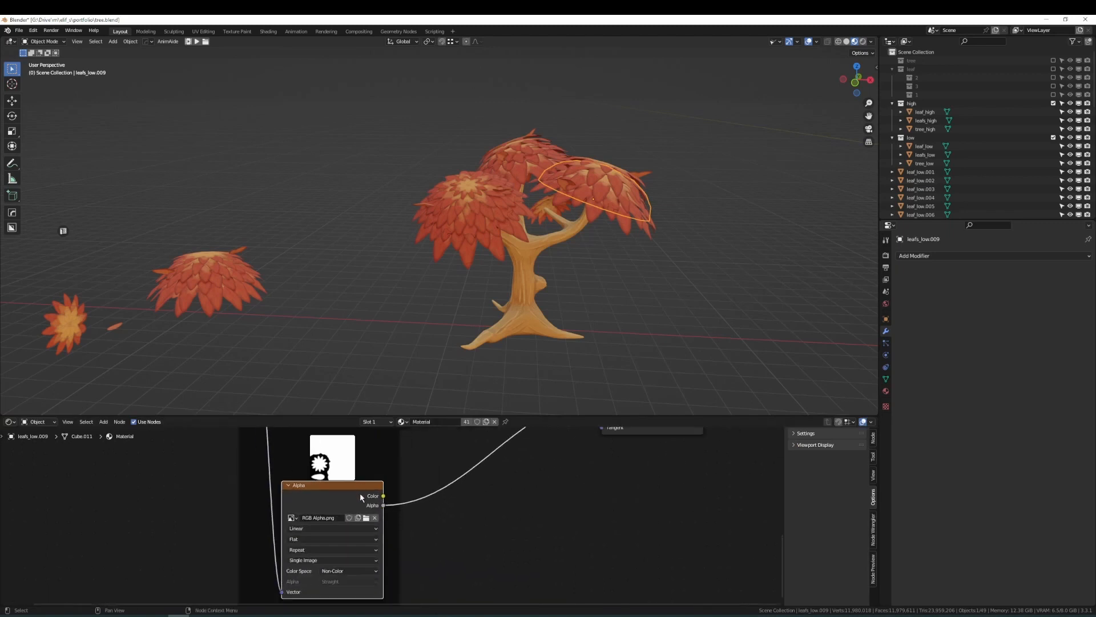
{"action": "middle_click_drag", "start_coordinate": [369, 473], "coordinate": [373, 571]}
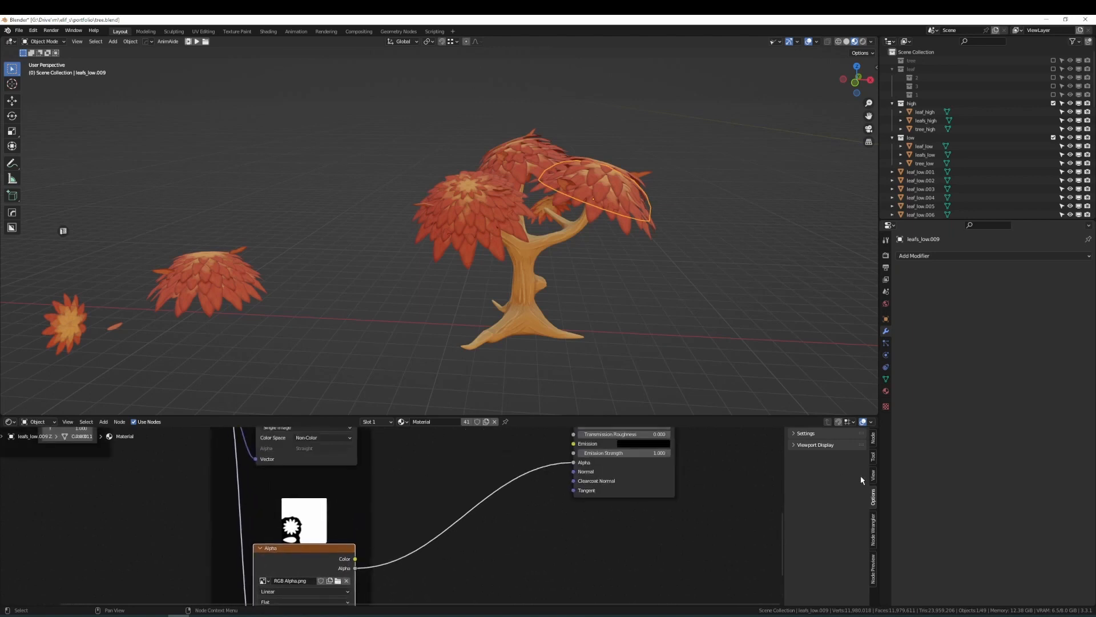
{"action": "middle_click_drag", "start_coordinate": [635, 505], "coordinate": [570, 557]}
- Inspect the finished tree from several angles and select the pieces of the separate leaf cluster beside it
{"action": "left_click", "coordinate": [646, 294]}
{"action": "middle_click_drag", "start_coordinate": [595, 241], "coordinate": [570, 255]}
{"action": "mouse_move", "coordinate": [596, 220]}
{"action": "middle_mouse_down", "text": "ctrl"}
{"action": "mouse_move", "coordinate": [597, 191]}
{"action": "mouse_move", "coordinate": [582, 223]}
{"action": "middle_mouse_up", "text": "ctrl"}
{"action": "middle_click_drag", "start_coordinate": [582, 223], "coordinate": [485, 256]}
{"action": "middle_click_drag", "start_coordinate": [485, 257], "coordinate": [688, 233], "text": "ctrl"}
{"action": "middle_click_drag", "start_coordinate": [688, 233], "coordinate": [461, 301], "text": "ctrl"}
{"action": "left_click_drag", "start_coordinate": [295, 346], "coordinate": [389, 232]}
{"action": "middle_click_drag", "start_coordinate": [368, 246], "coordinate": [735, 371]}
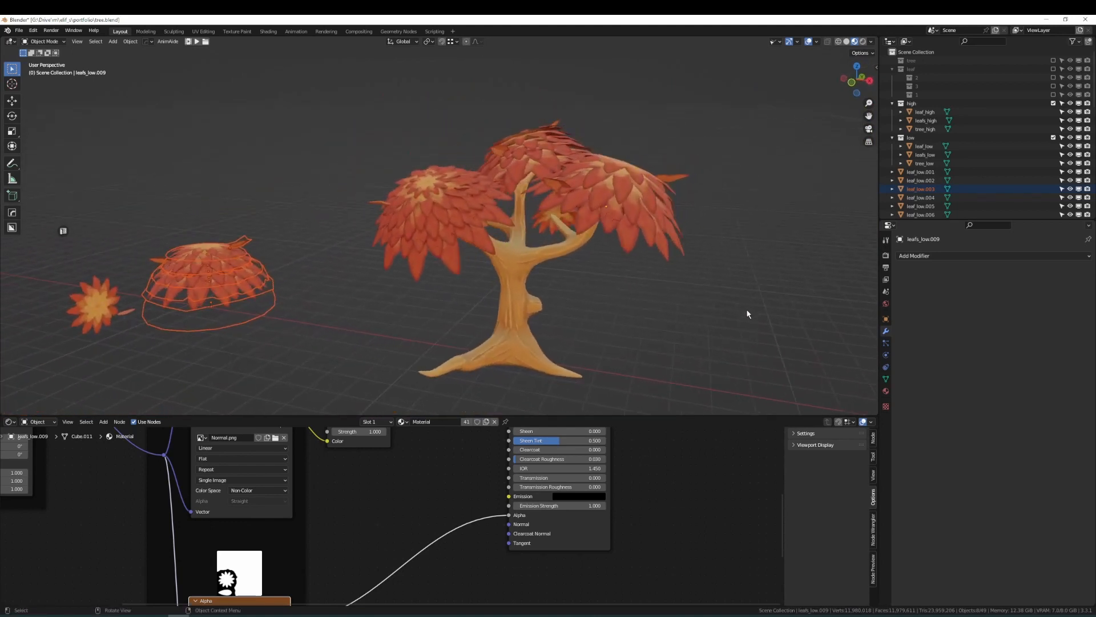
{"action": "middle_click_drag", "start_coordinate": [739, 291], "coordinate": [749, 311]}
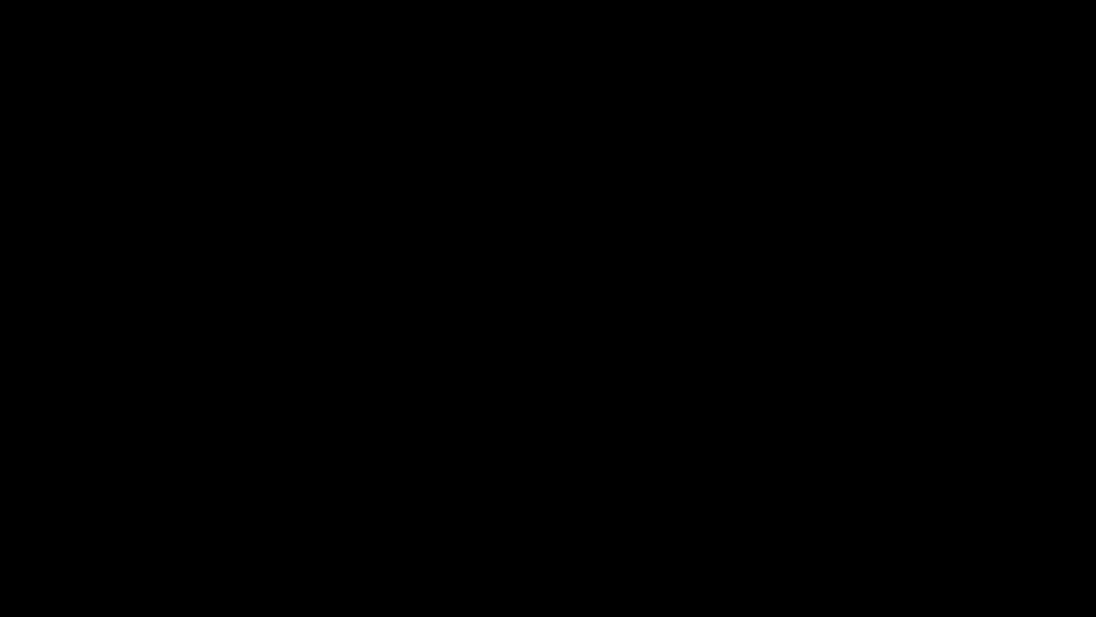